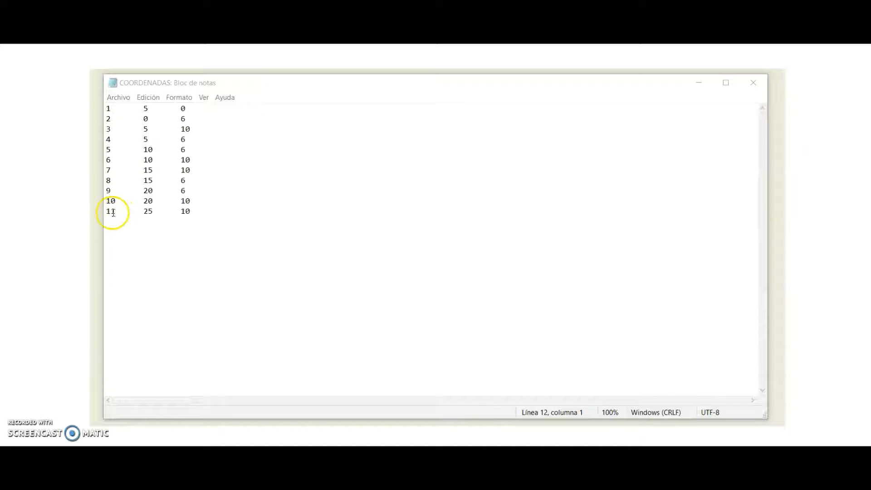
Step: Review the numbered rows and coordinate columns in the COORDENADAS text file, and minimize it to expose the truss drawing
drag(114, 211, 102, 111)
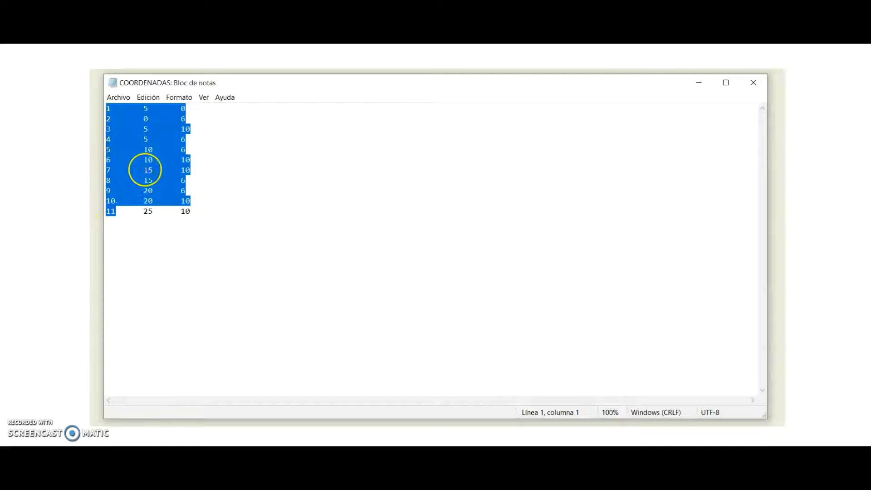
right_click(160, 215)
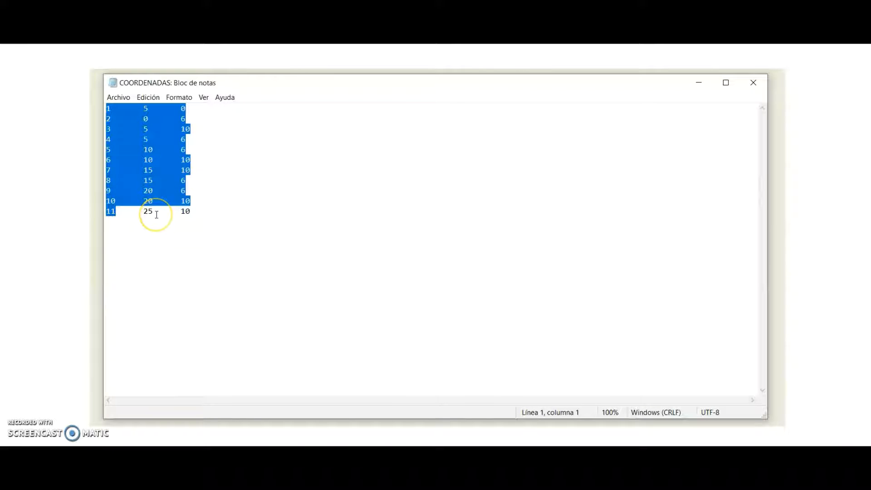
click(157, 214)
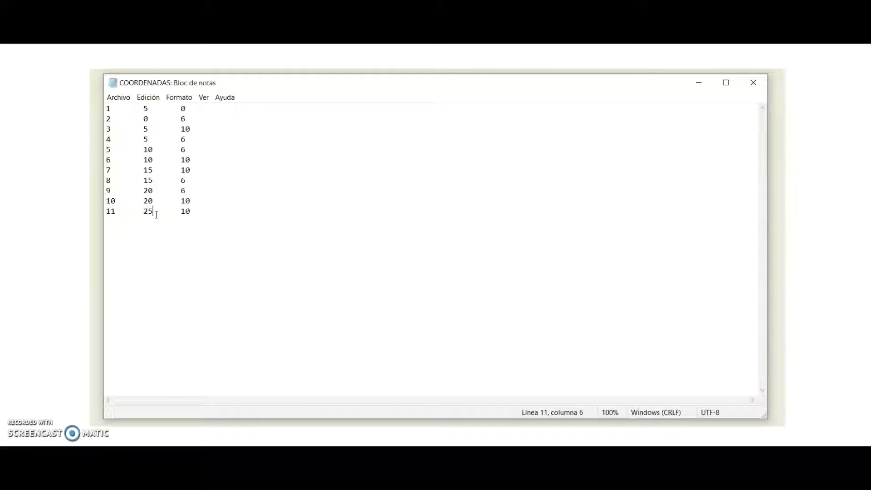
drag(154, 213, 148, 150)
click(196, 202)
click(697, 83)
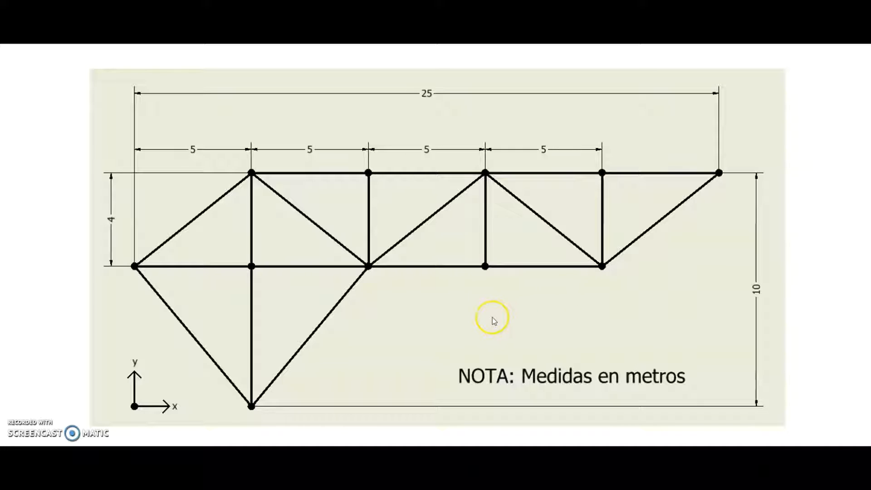
Step: Switch to Excel, examine the group, point number, X, Y and Z columns, and bring up the COORDENADAS_ANSYS text file
mouse_move(465, 444)
click(463, 424)
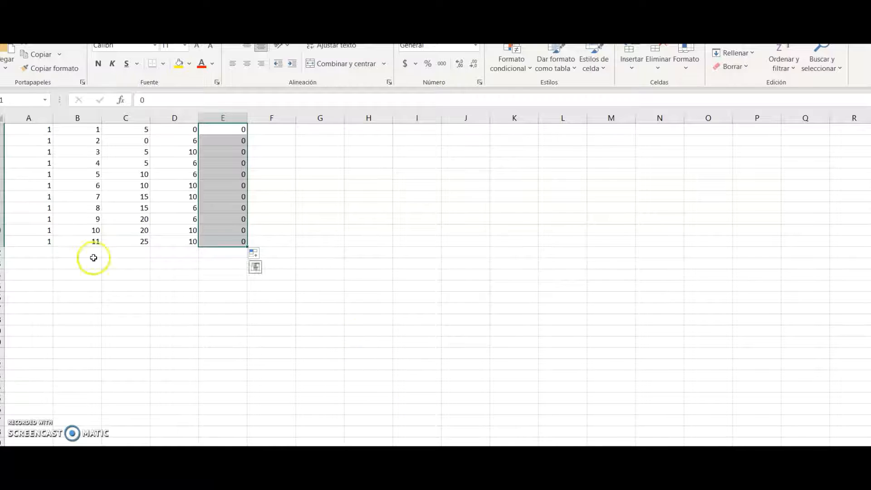
drag(91, 132, 178, 246)
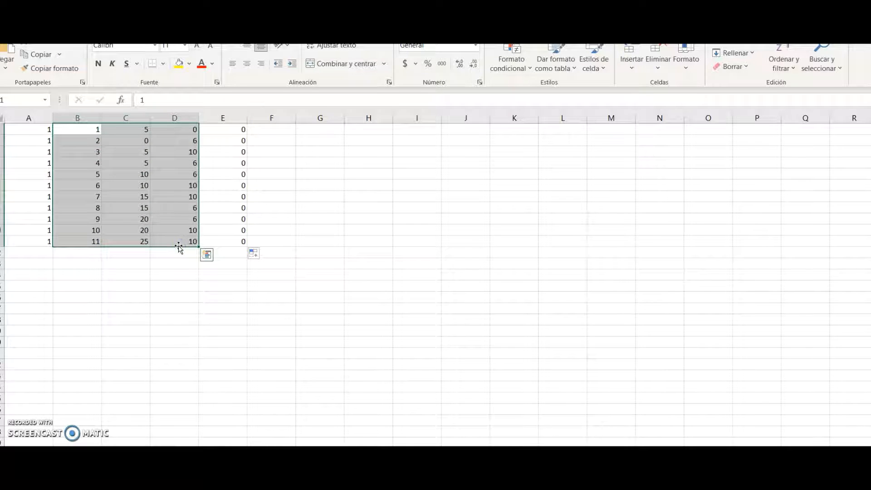
drag(33, 130, 44, 241)
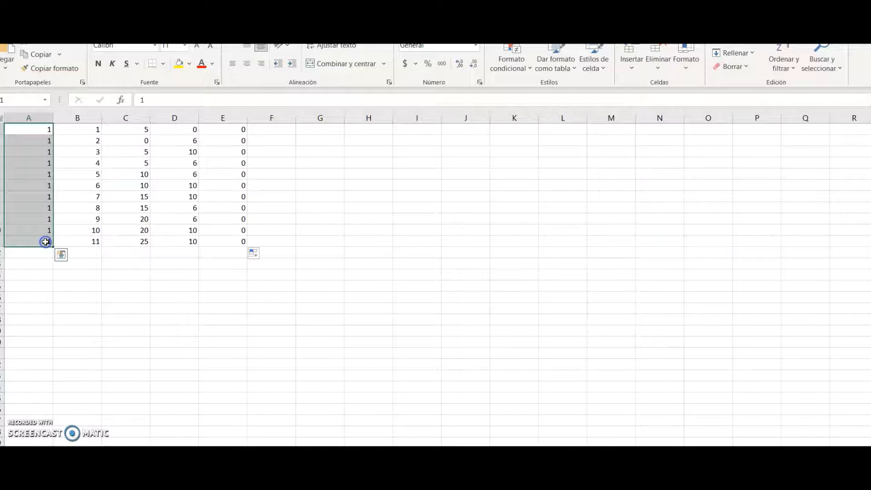
drag(237, 131, 235, 241)
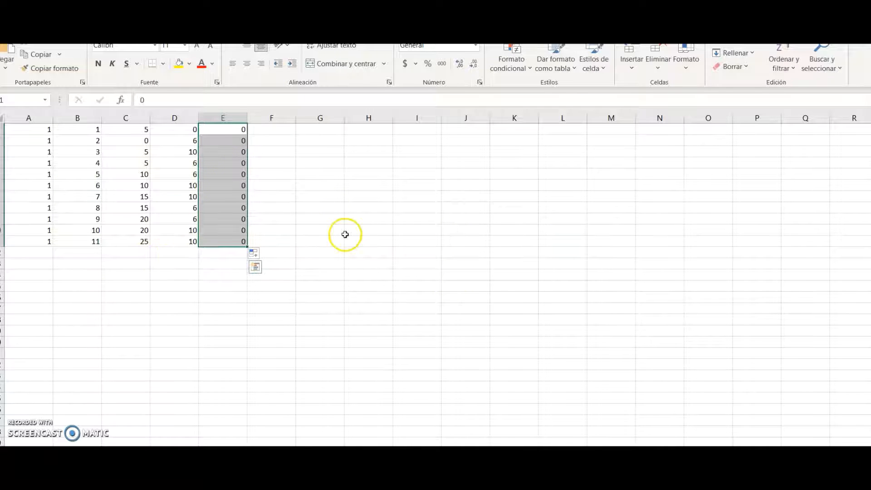
click(551, 486)
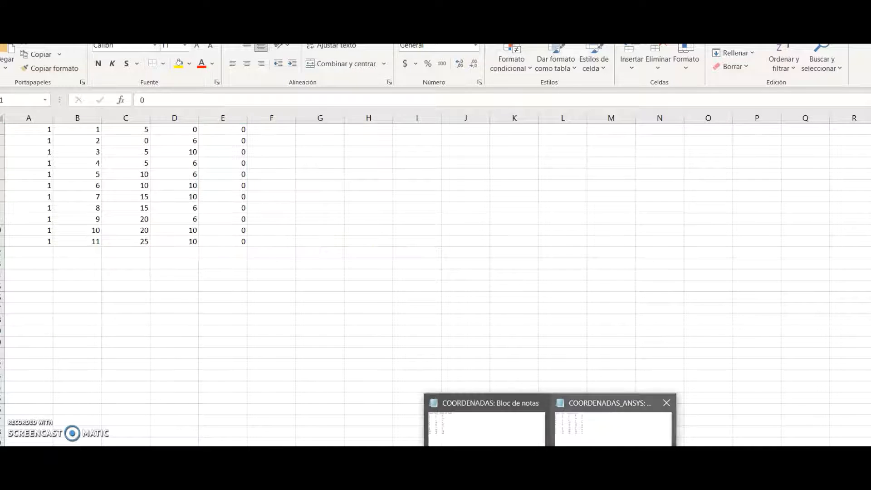
click(606, 431)
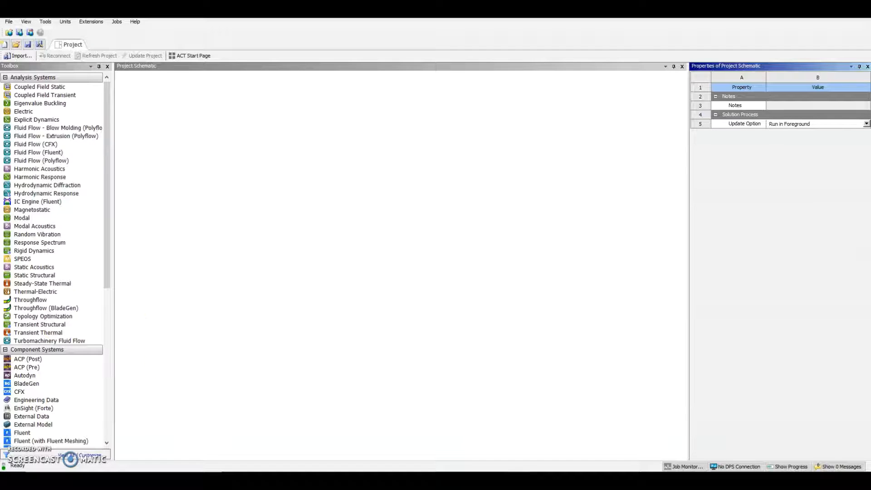
Step: In ANSYS Workbench, add a Static Structural system to the project and open its geometry in DesignModeler
click(32, 275)
drag(32, 277, 170, 130)
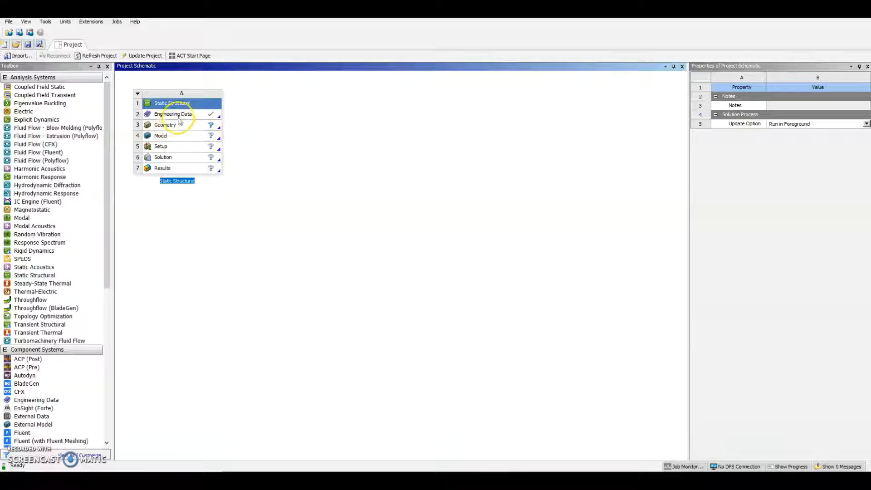
right_click(177, 126)
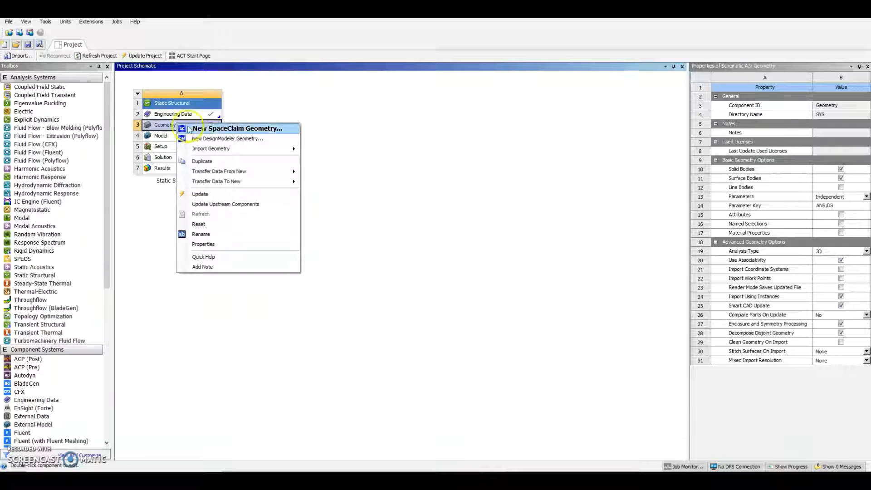
click(211, 139)
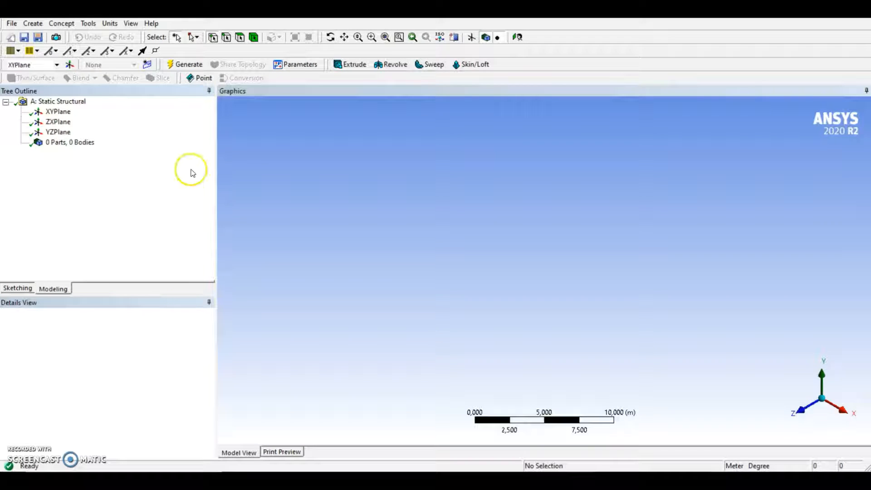
Step: Generate construction points on the XY plane from the COORDENADAS_ANSYS coordinates file
click(200, 78)
click(200, 356)
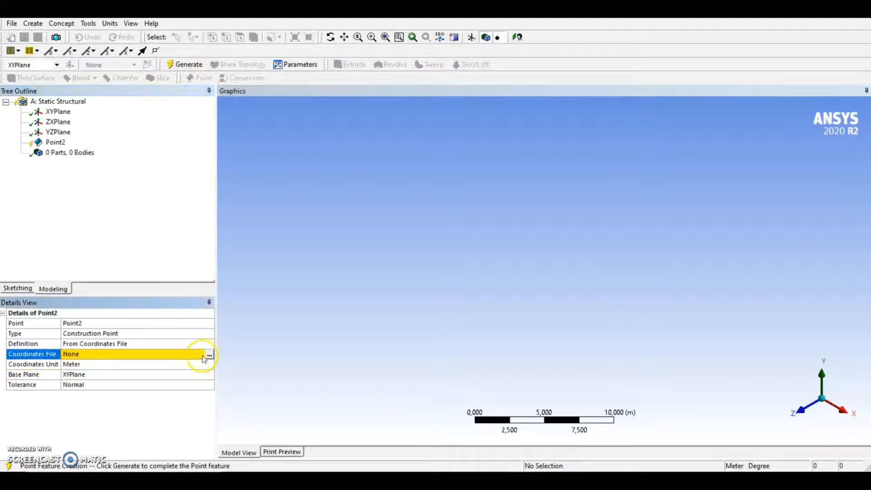
click(209, 354)
click(486, 268)
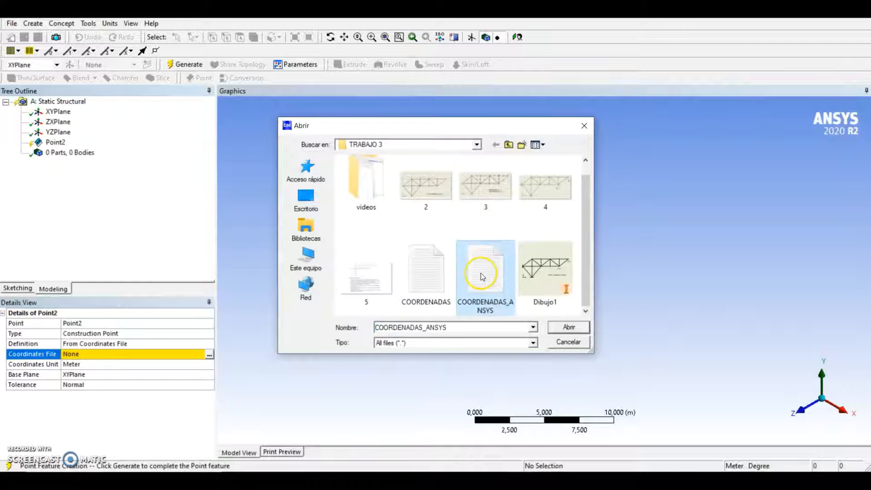
click(565, 326)
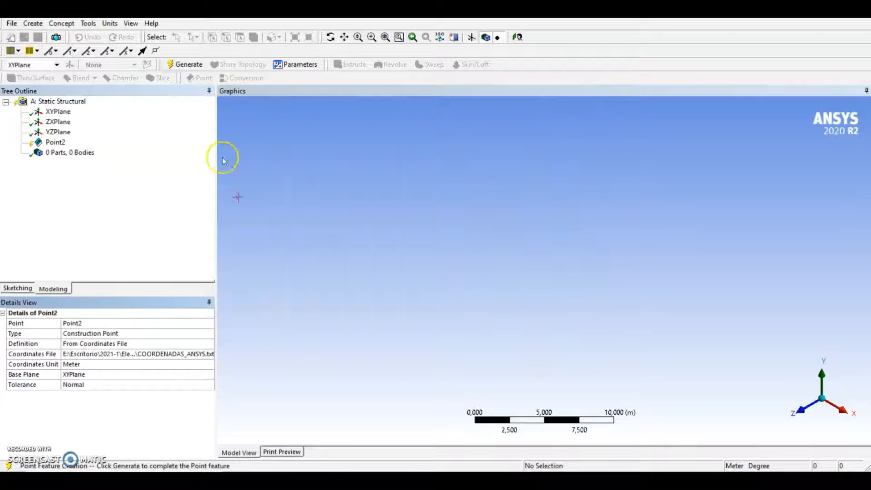
click(184, 64)
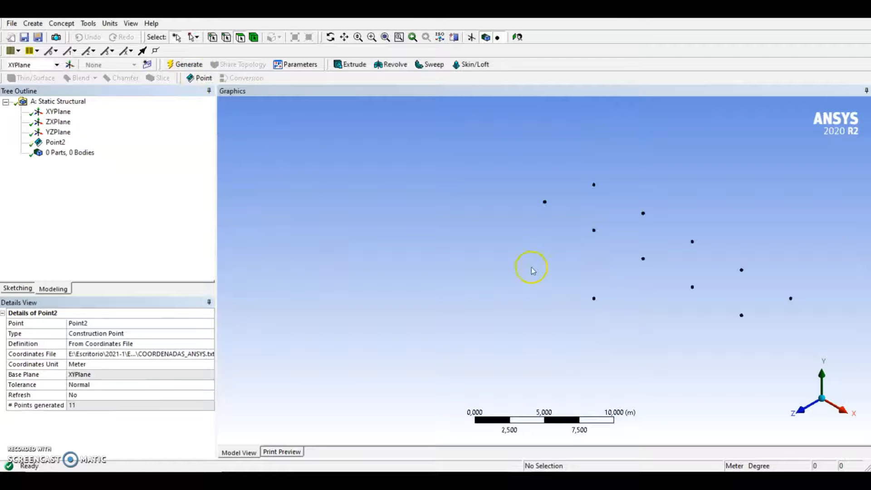
Step: Begin a Lines From Points feature and connect points (0,6), (5,0), (10,6) and (5,10) into a closed diamond
click(798, 410)
scroll(559, 267, up, 2)
ctrl+middle_drag(513, 292, 526, 280)
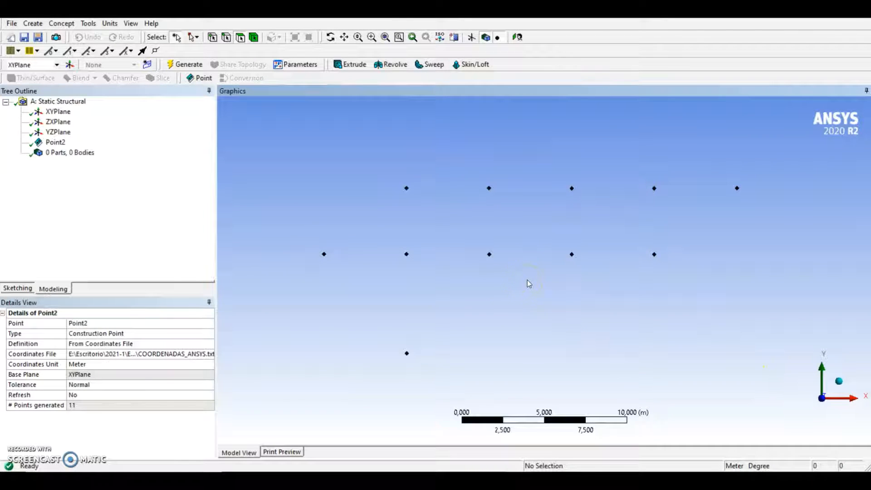
click(62, 24)
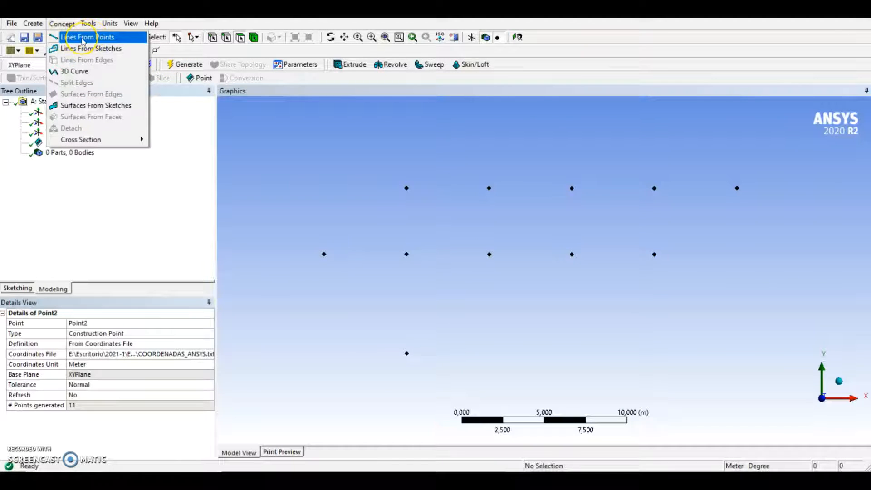
click(84, 38)
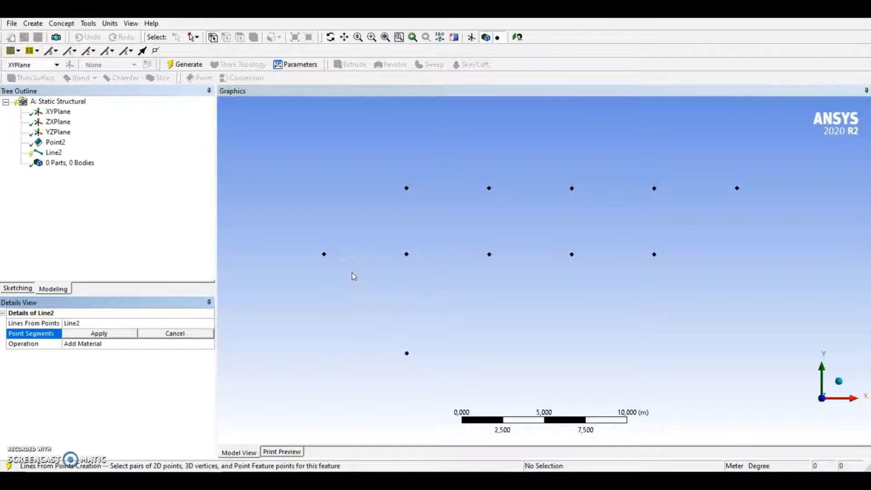
click(324, 254)
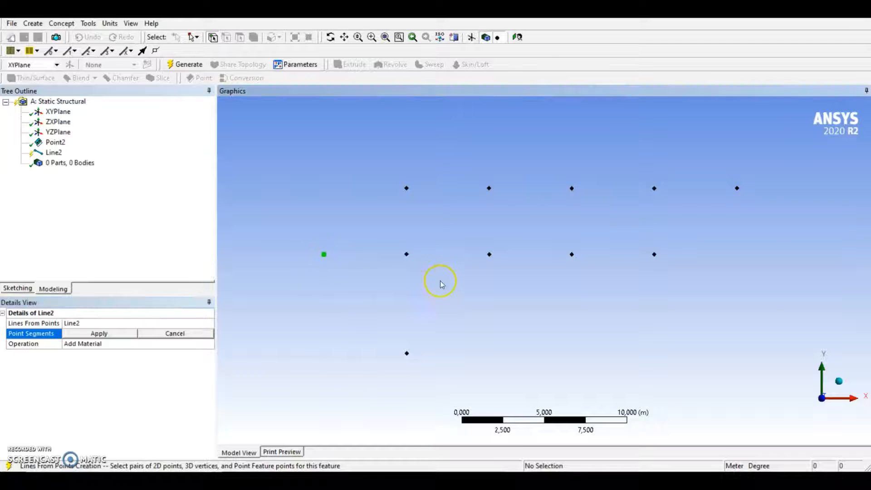
click(407, 353)
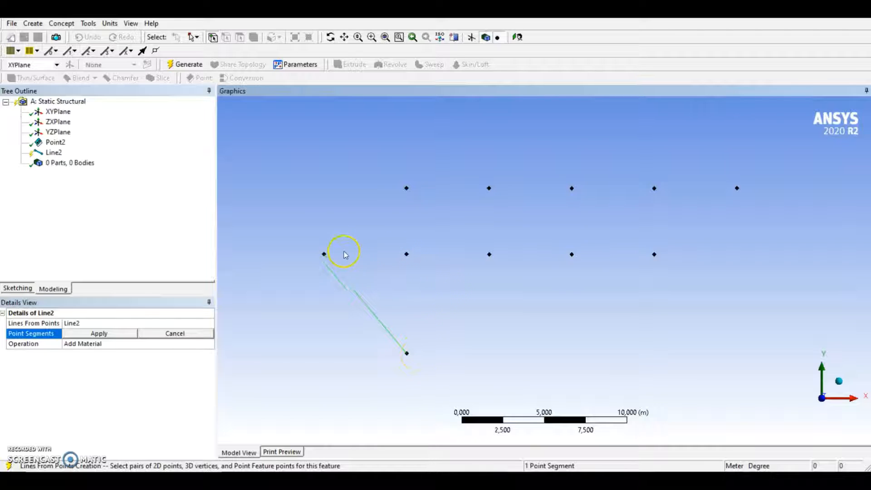
ctrl+click(324, 254)
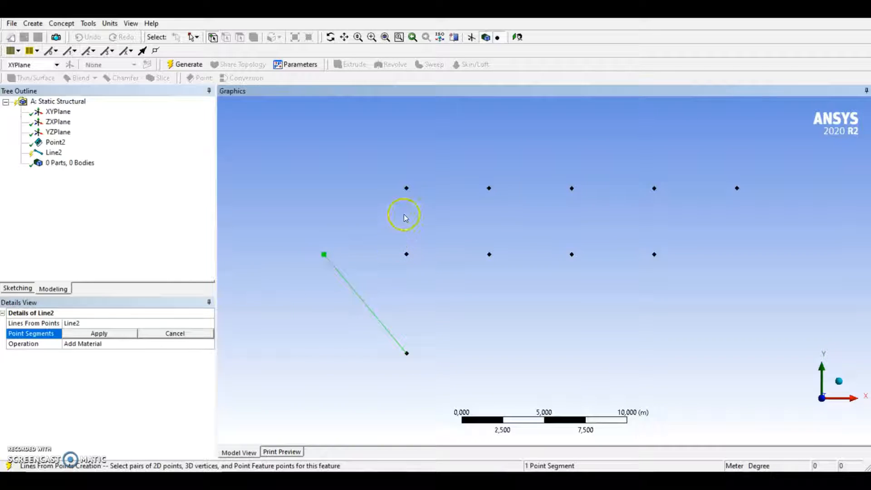
ctrl+click(407, 188)
ctrl+click(407, 188)
ctrl+click(488, 254)
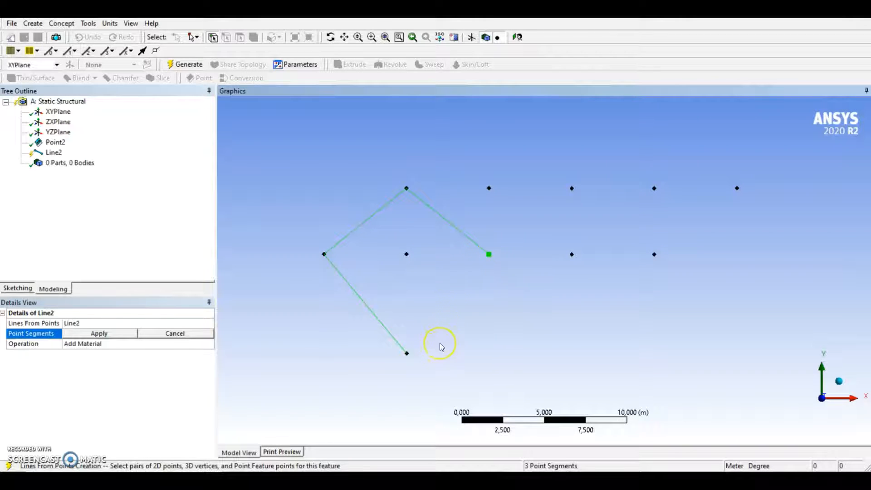
ctrl+click(407, 354)
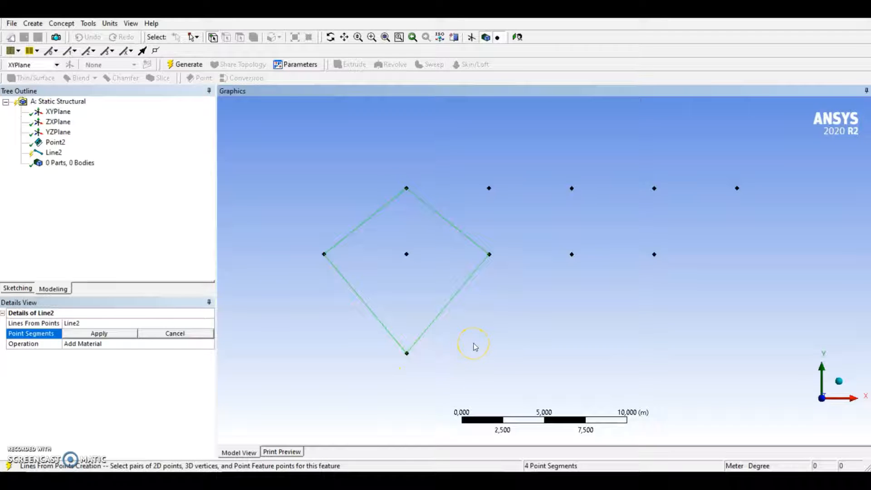
Step: Add the top chord as four consecutive point segments from (5,10) to (25,10)
click(406, 187)
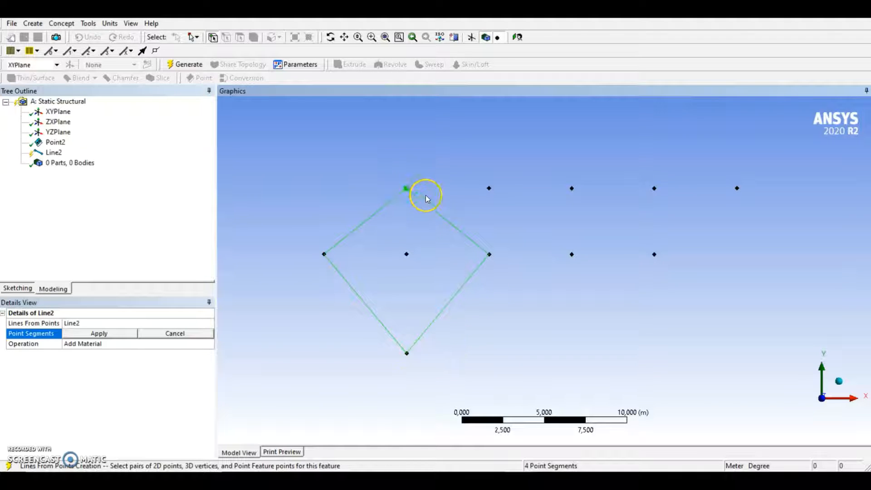
ctrl+click(489, 188)
ctrl+click(572, 189)
ctrl+click(654, 188)
ctrl+click(737, 188)
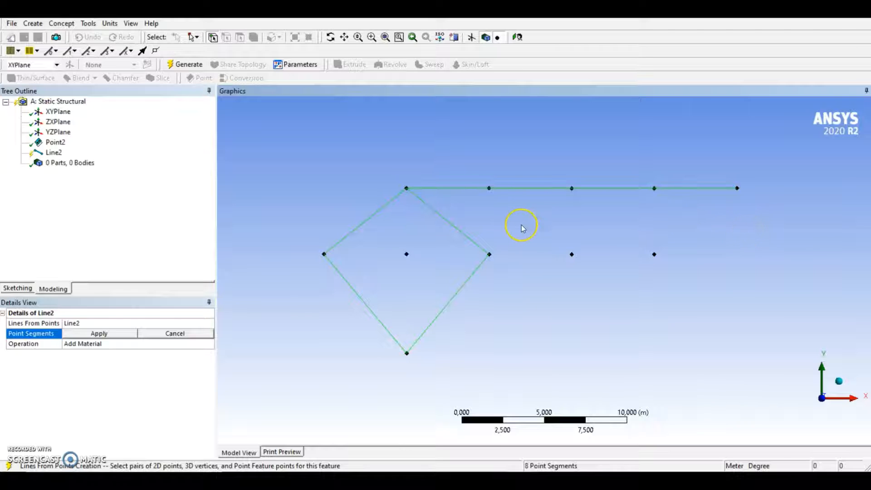
Step: Add the zigzag diagonal segments through points (10,6), (15,10), (20,6) and (25,10)
click(488, 254)
ctrl+click(571, 188)
ctrl+click(654, 254)
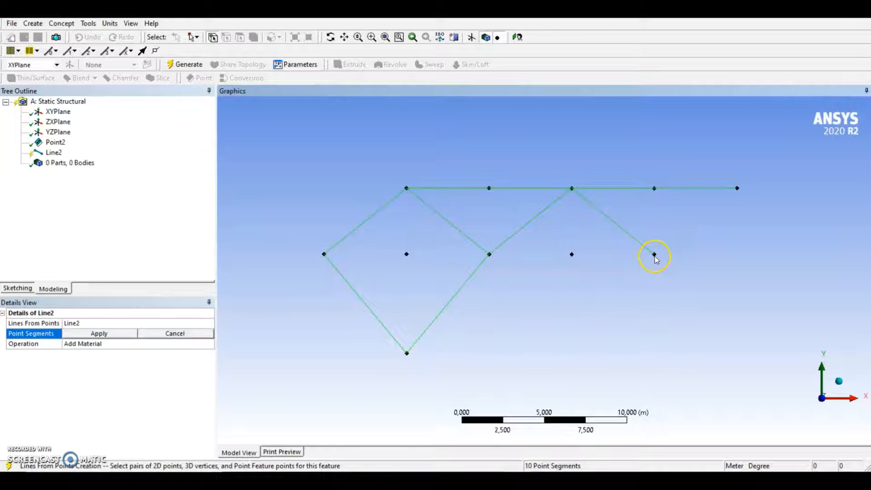
click(654, 254)
ctrl+click(738, 188)
Step: Accept the point segments, set the line feature's operation to Add Frozen, and generate the line body
click(121, 346)
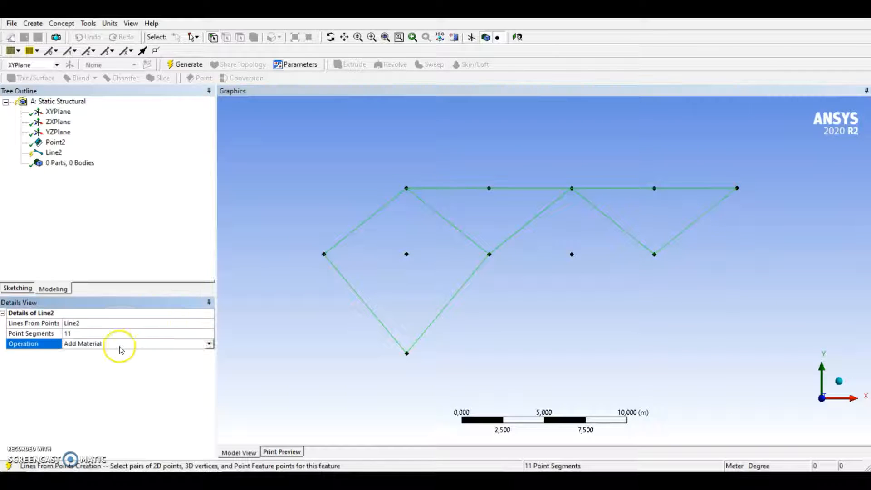
click(208, 344)
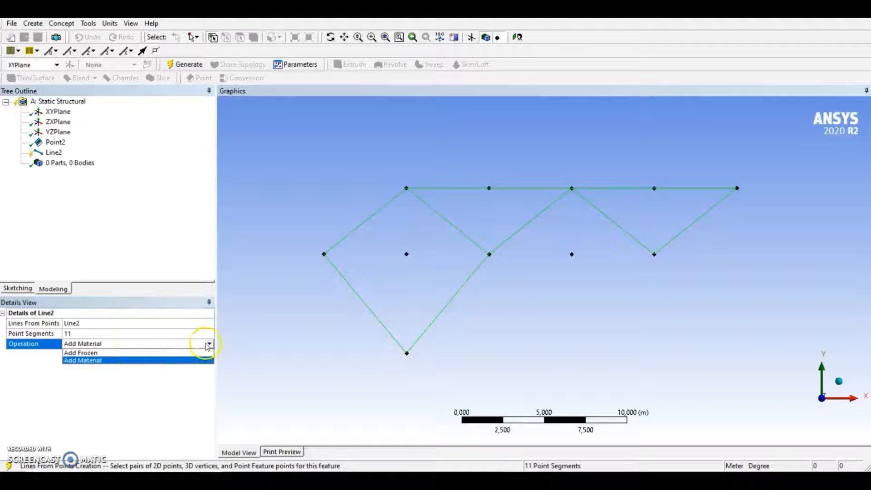
click(97, 360)
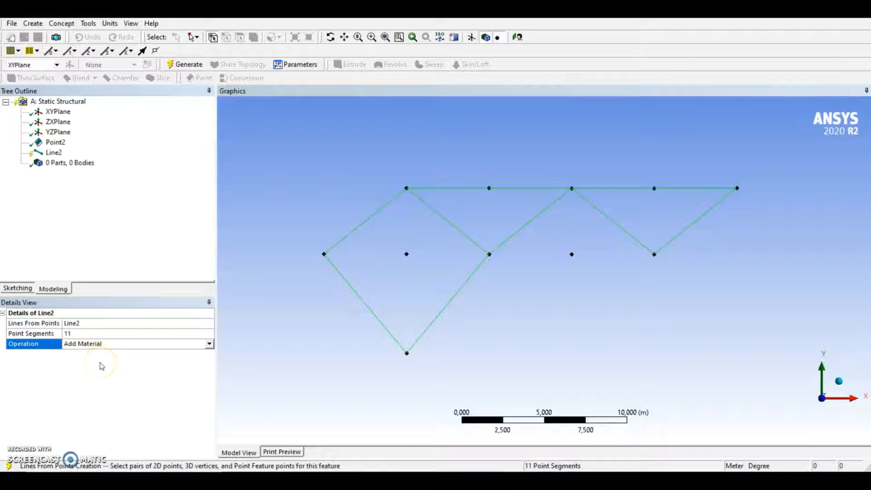
click(209, 343)
click(122, 357)
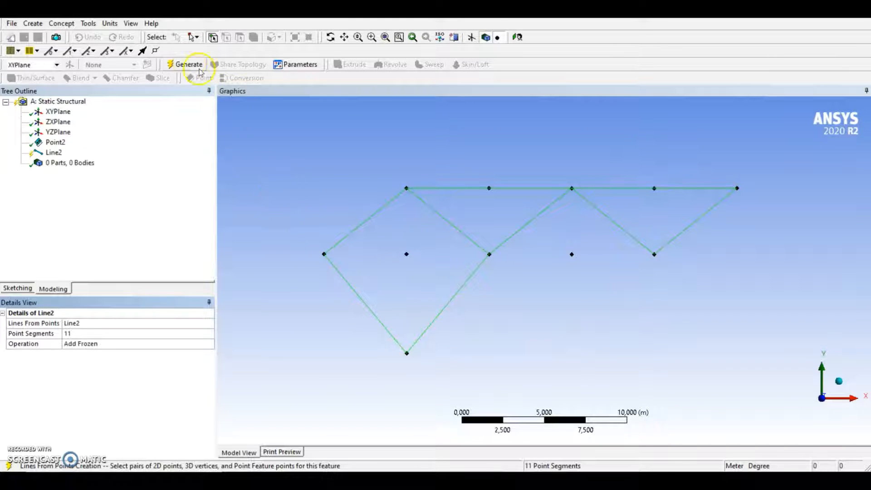
click(186, 65)
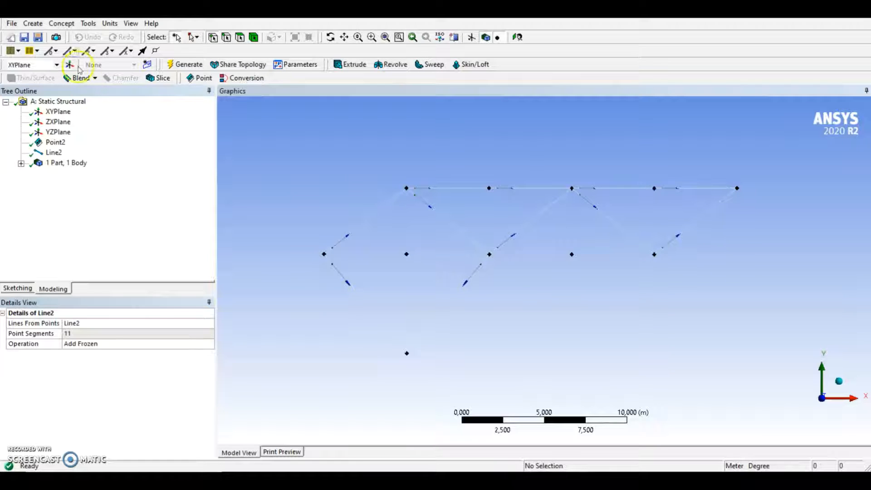
Step: Begin a Lines From Points feature and add the bottom chord as four consecutive segments from (0,6) to (20,6)
click(62, 23)
click(66, 38)
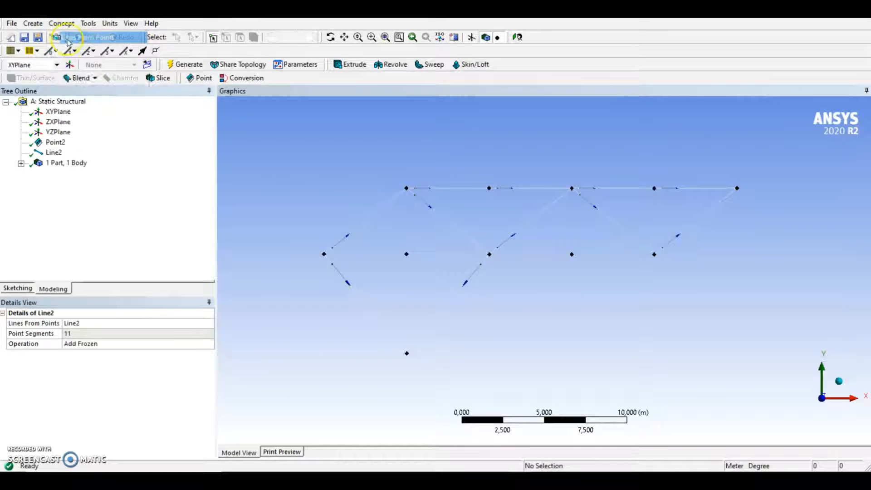
scroll(359, 262, up, 2)
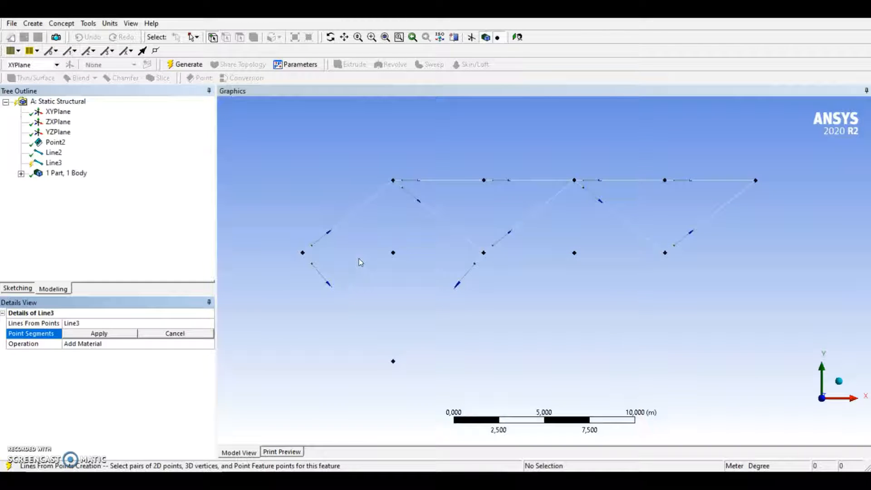
click(306, 253)
click(393, 252)
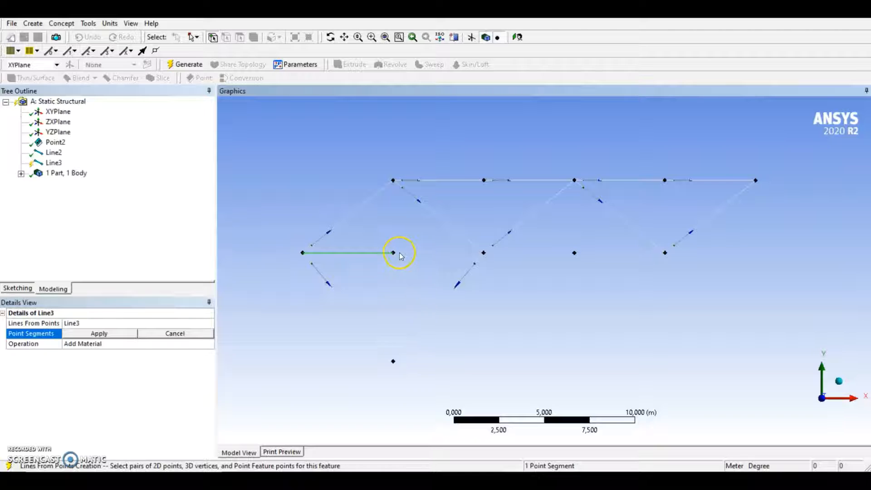
click(484, 252)
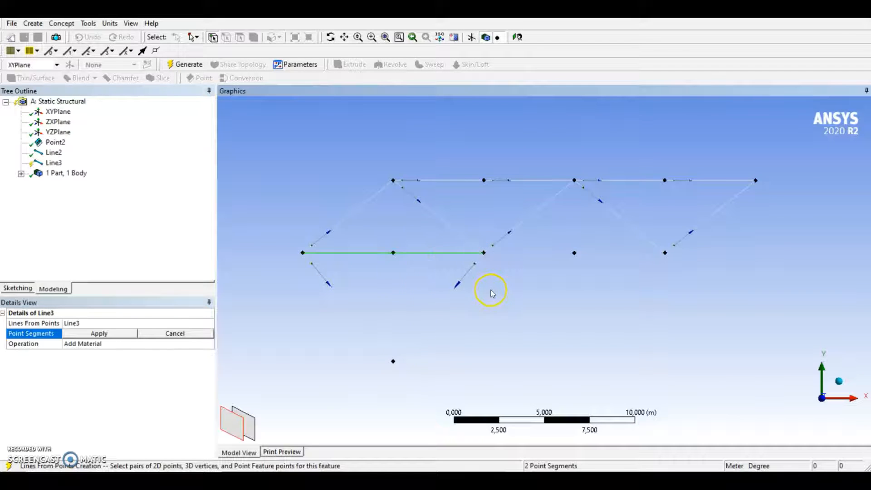
click(576, 255)
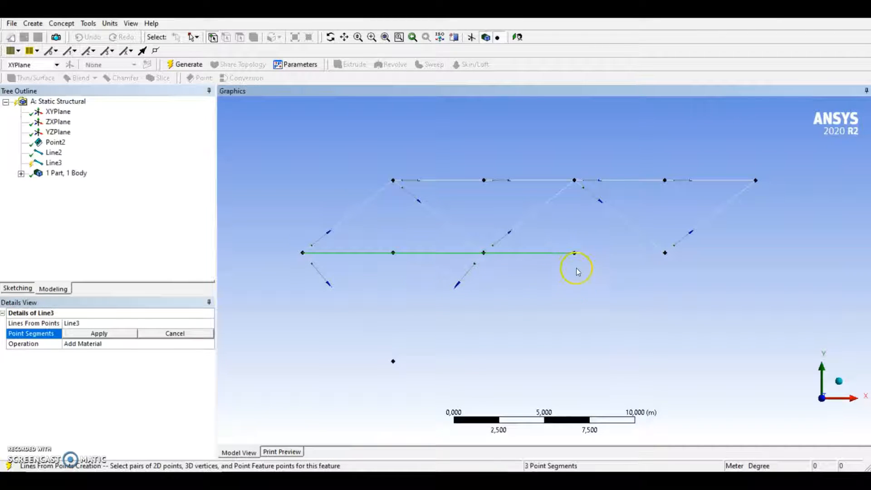
click(665, 252)
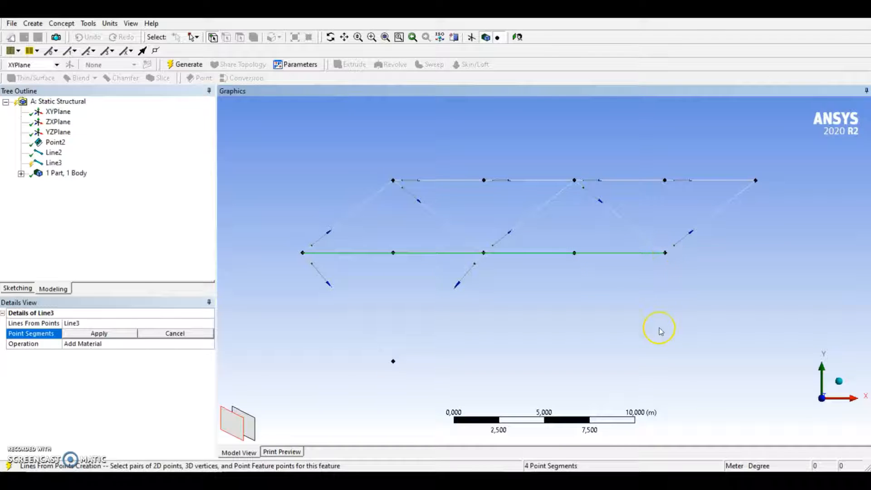
Step: Add vertical segments from (5,0) through (5,6) to (5,10), accept the point segments, and generate the line feature
click(393, 361)
click(393, 253)
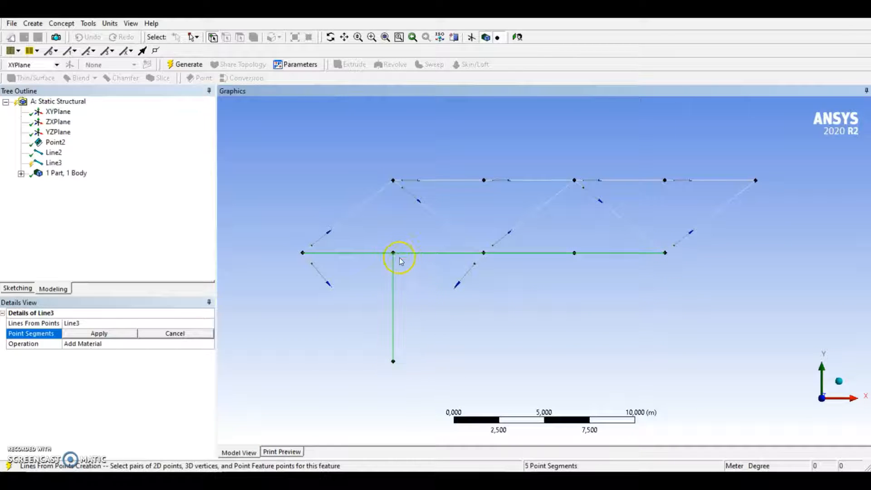
click(394, 180)
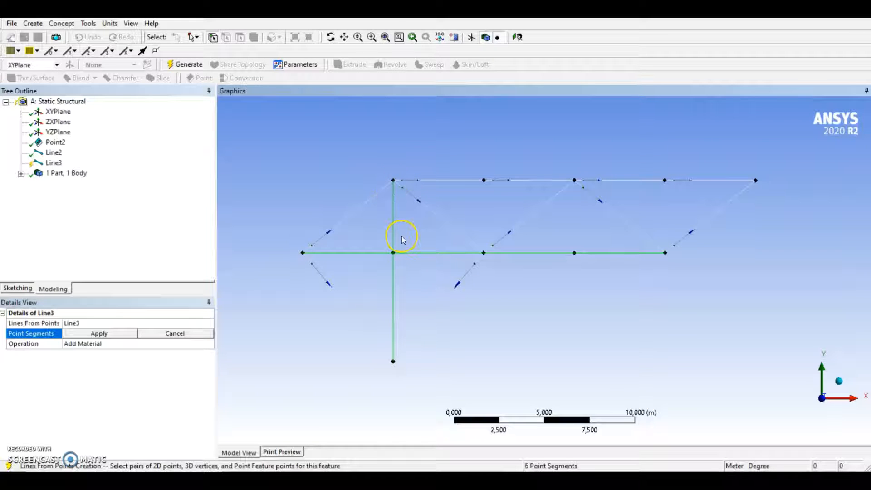
click(104, 335)
click(182, 63)
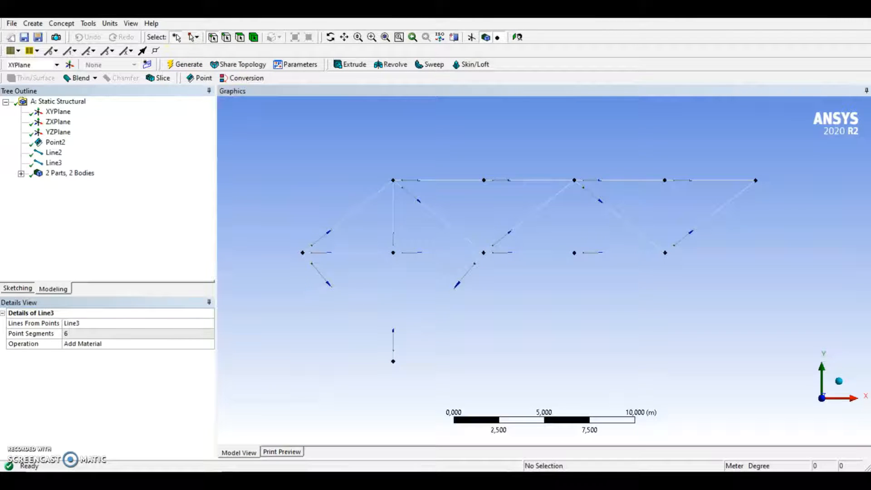
Step: Begin another Lines From Points feature and add three vertical segments from y=6 to y=10 at x=10, 15 and 20
click(62, 24)
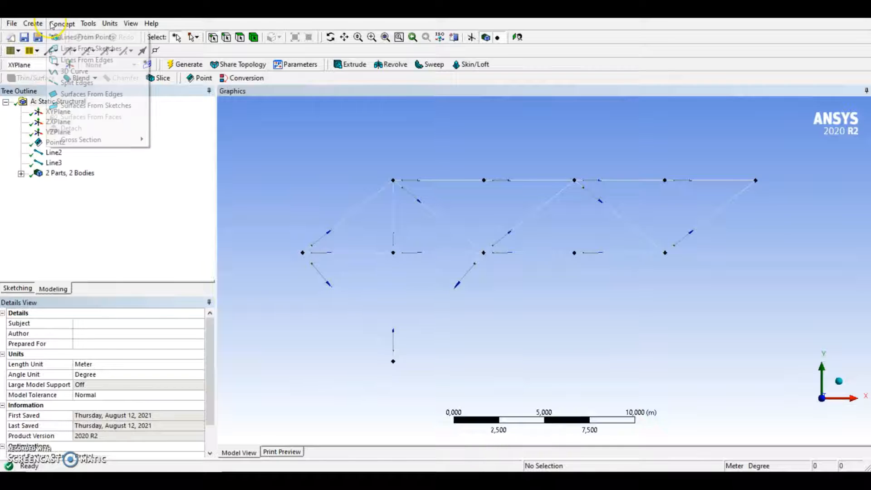
click(84, 35)
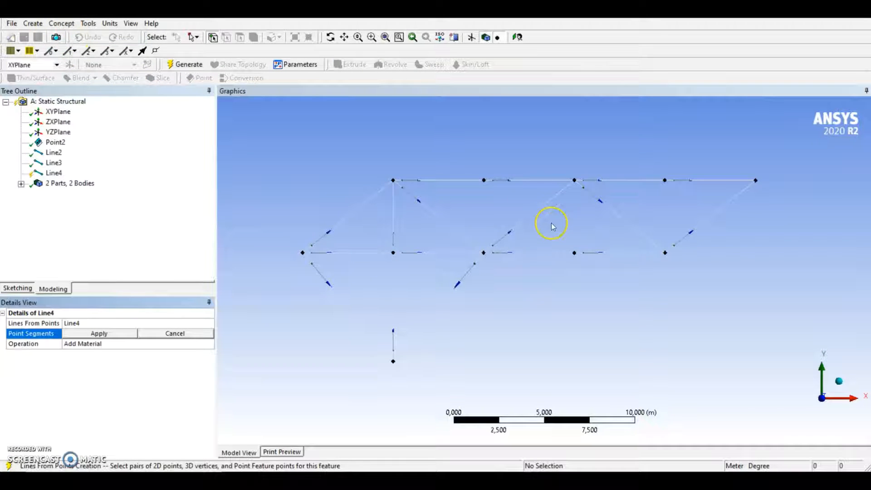
click(484, 252)
click(483, 180)
click(575, 252)
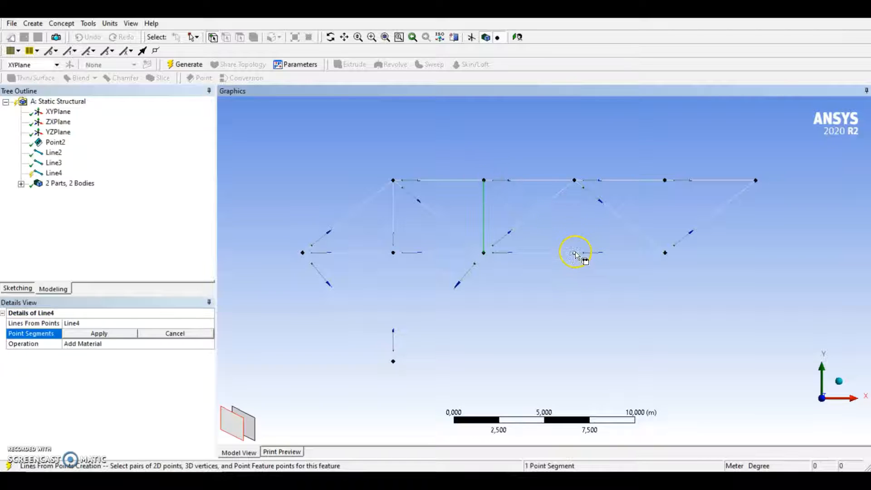
click(575, 180)
click(665, 252)
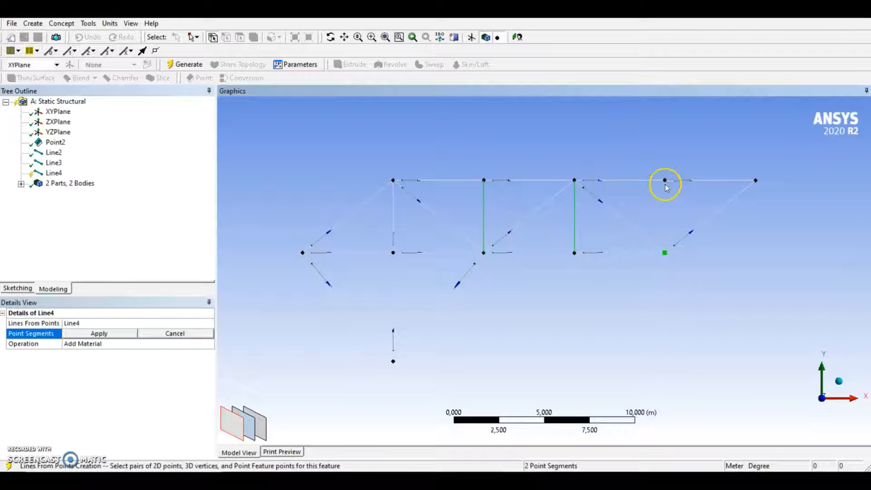
click(665, 180)
Step: Accept the three vertical segments, set their line feature's operation to Add Frozen, and generate it
click(98, 333)
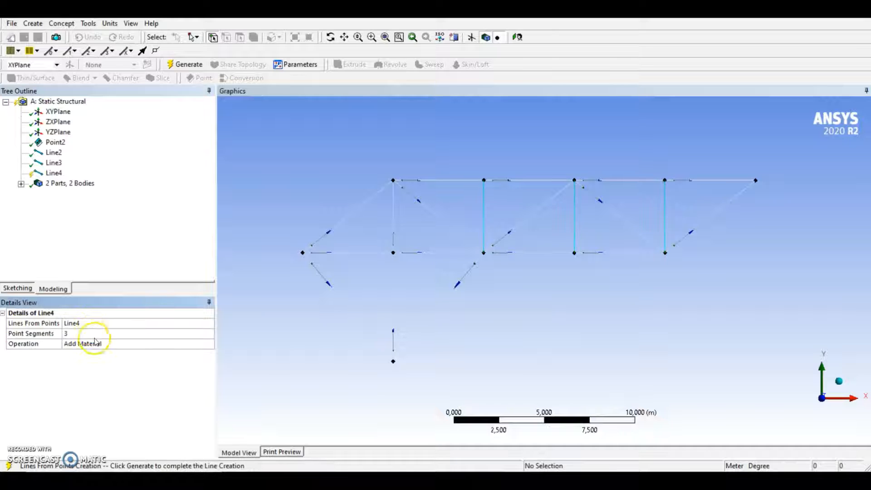
click(131, 343)
click(209, 343)
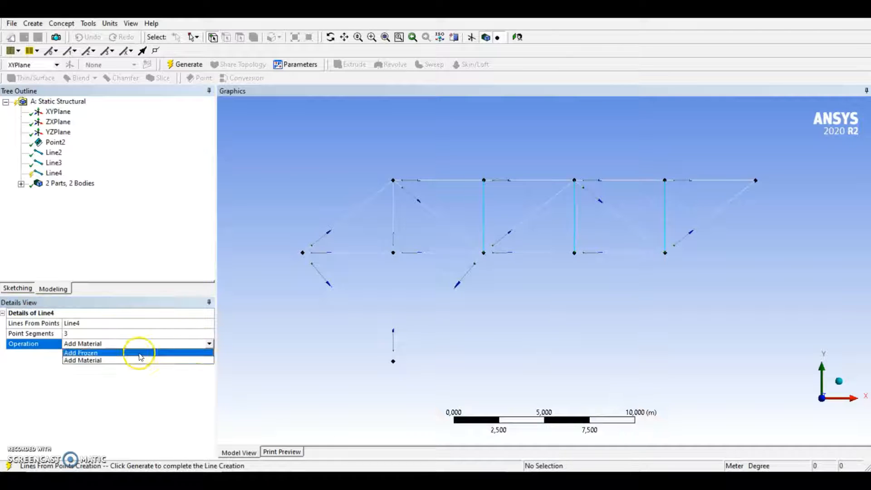
click(91, 354)
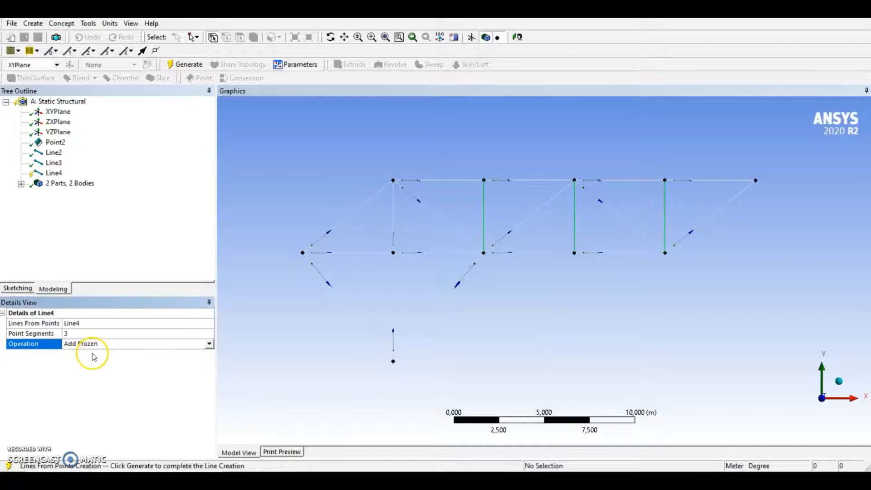
click(188, 64)
Step: Edit the Line3 feature's selections, set its operation to Add Frozen, and regenerate the model
click(54, 164)
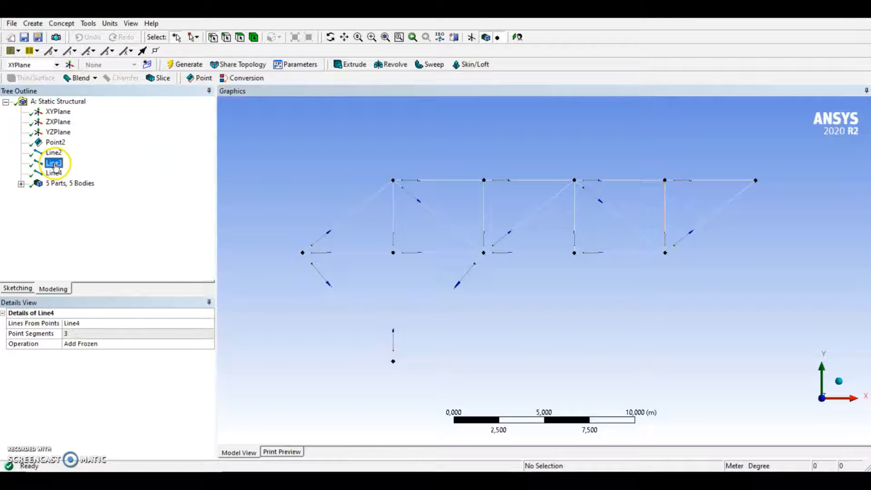
click(128, 348)
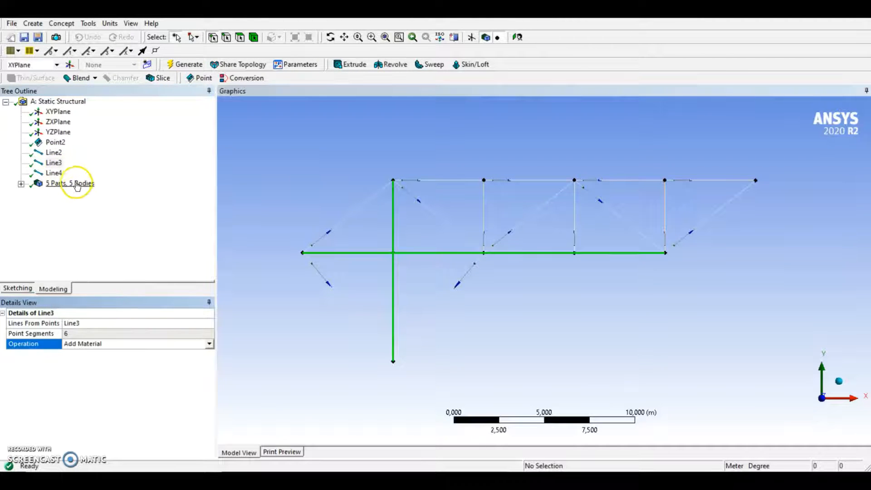
right_click(58, 163)
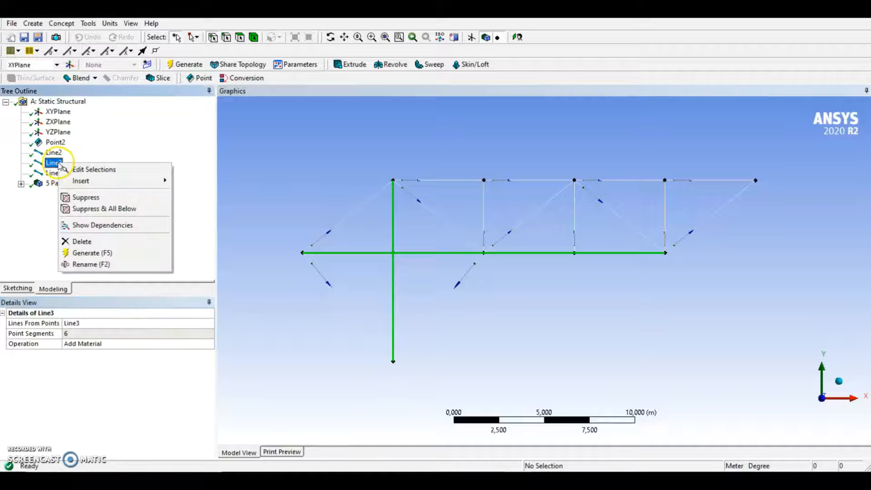
click(104, 170)
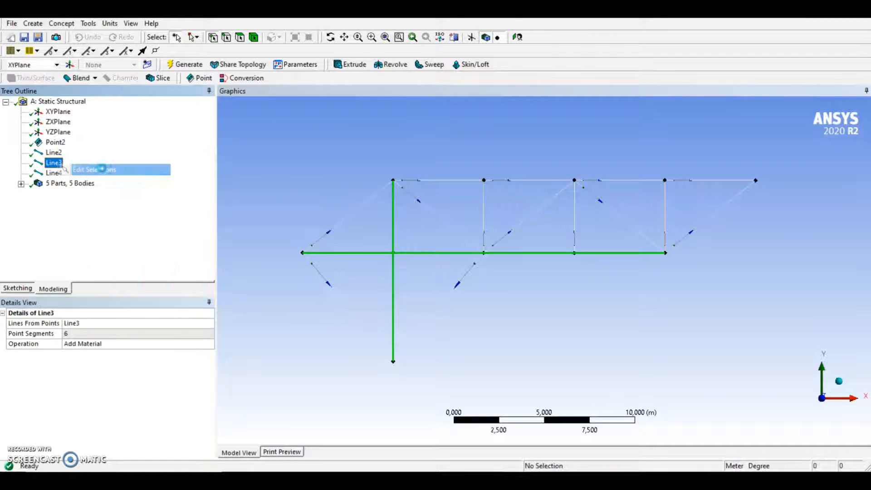
click(120, 347)
click(179, 346)
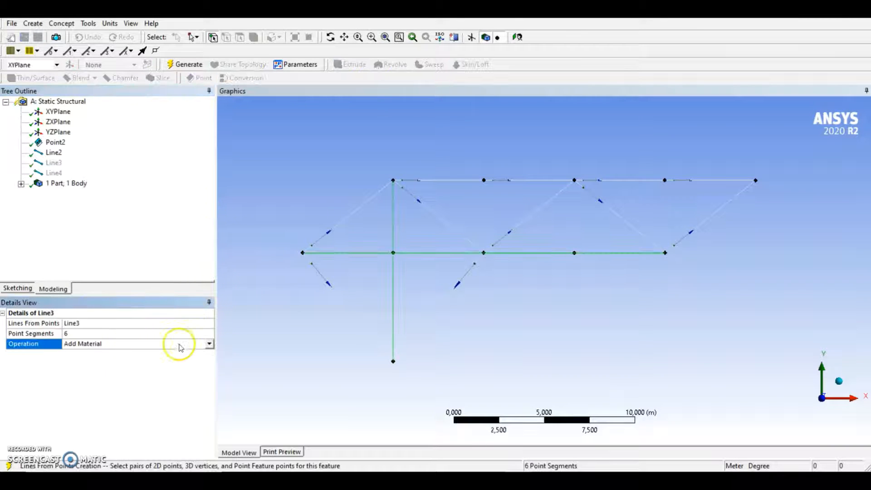
click(208, 344)
click(111, 352)
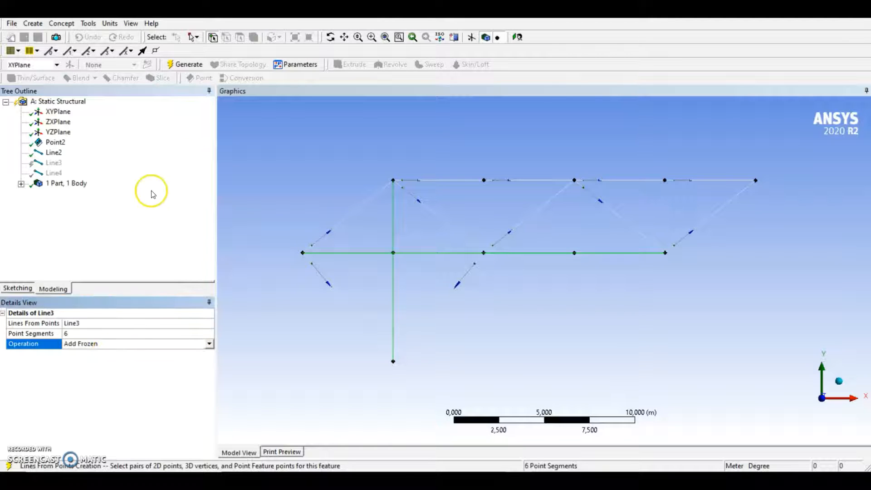
click(192, 67)
Step: Examine which truss members belong to each of the line features Line2, Line3 and Line4
click(54, 153)
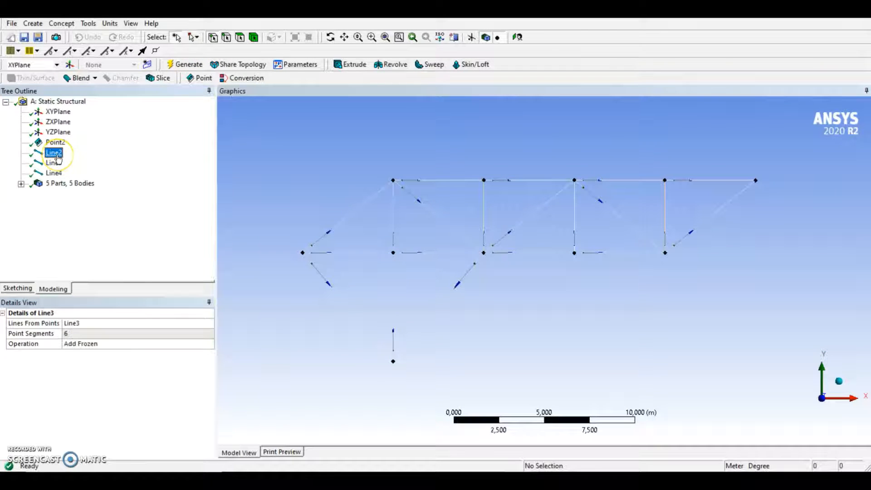
click(54, 162)
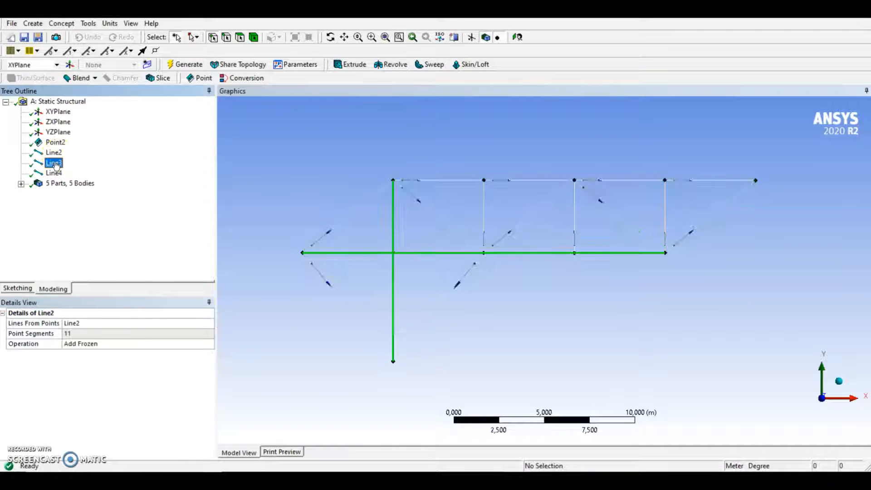
click(54, 173)
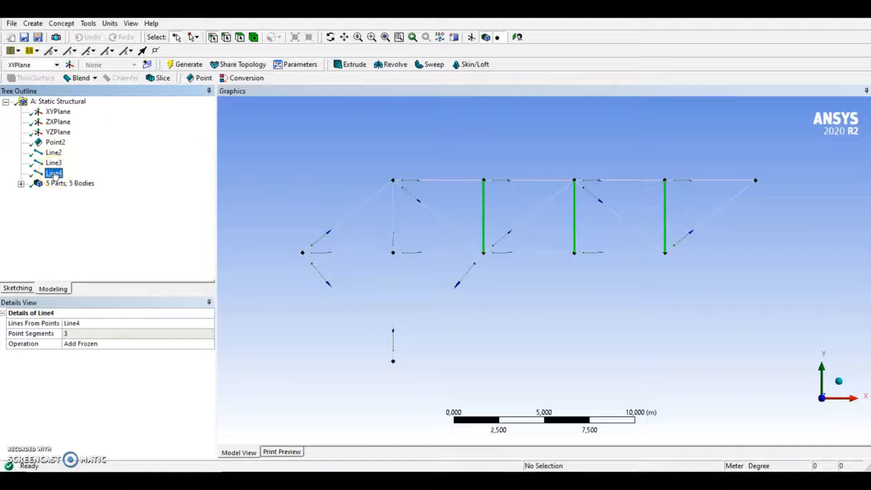
click(54, 163)
click(54, 153)
click(54, 172)
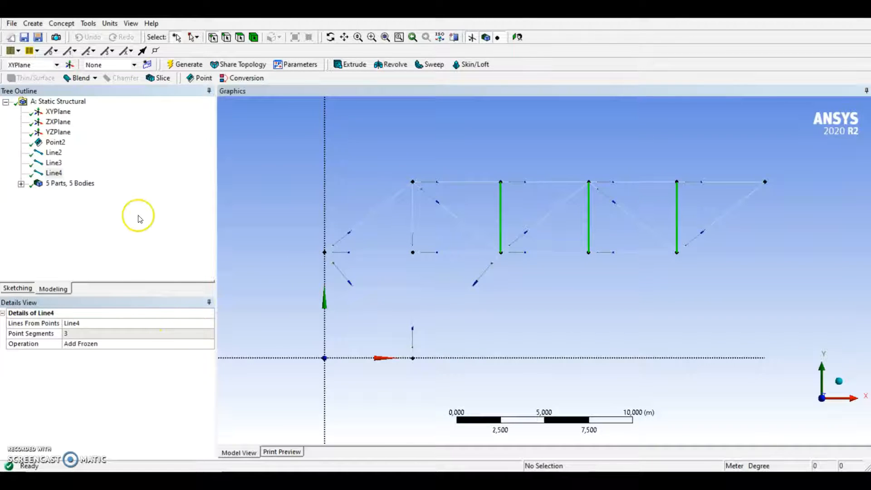
Step: Create an L Section cross section for the truss members
click(63, 24)
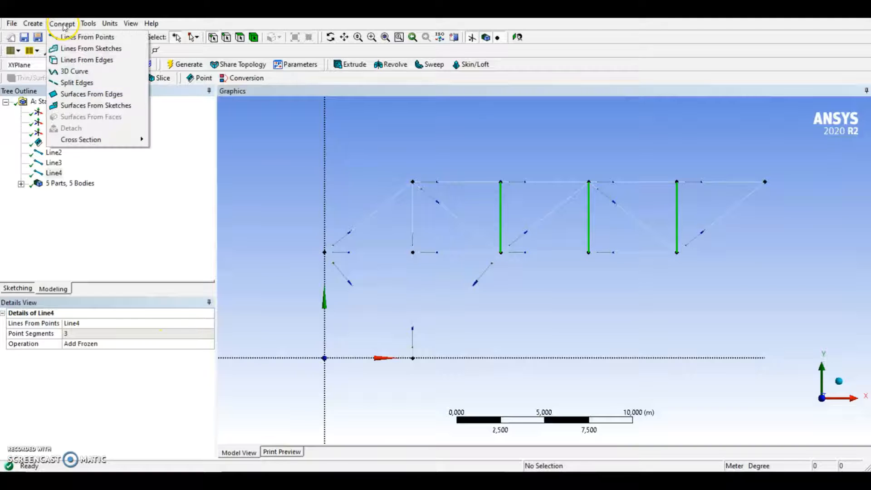
mouse_move(97, 140)
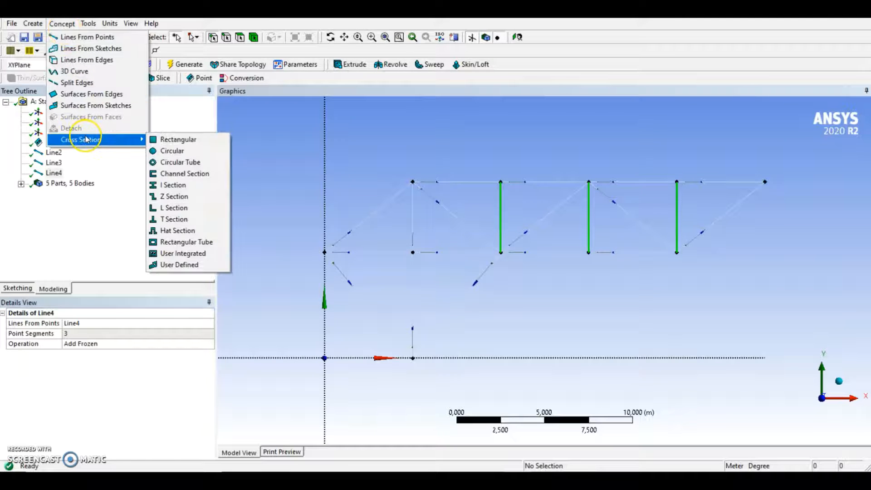
click(175, 209)
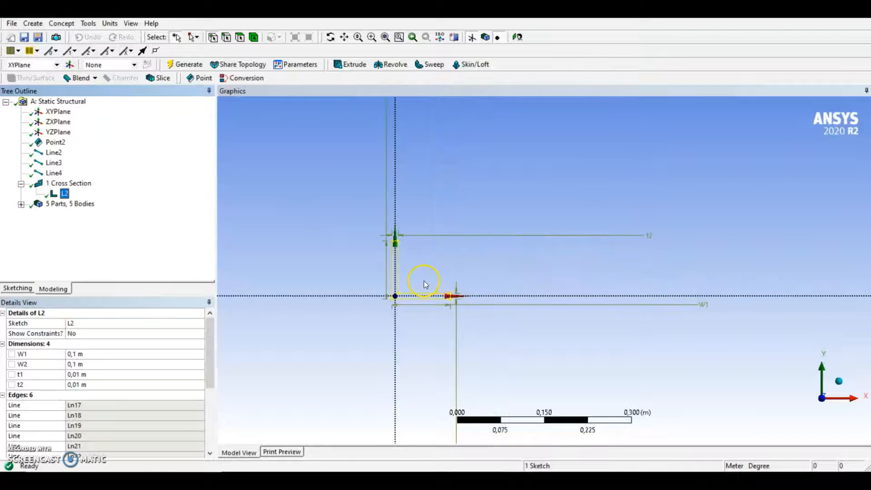
scroll(455, 284, up, 5)
scroll(449, 294, up, 1)
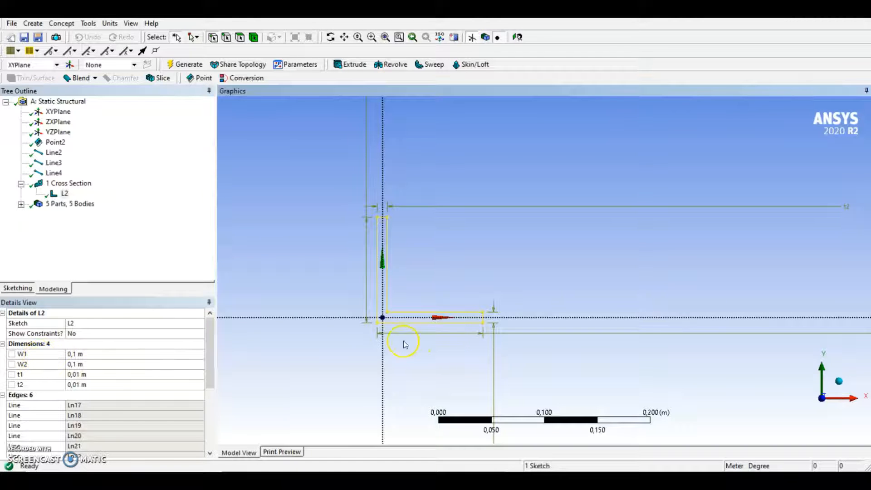
Step: Set the L section's leg widths W1 and W2 to 0,0508 m each
click(94, 353)
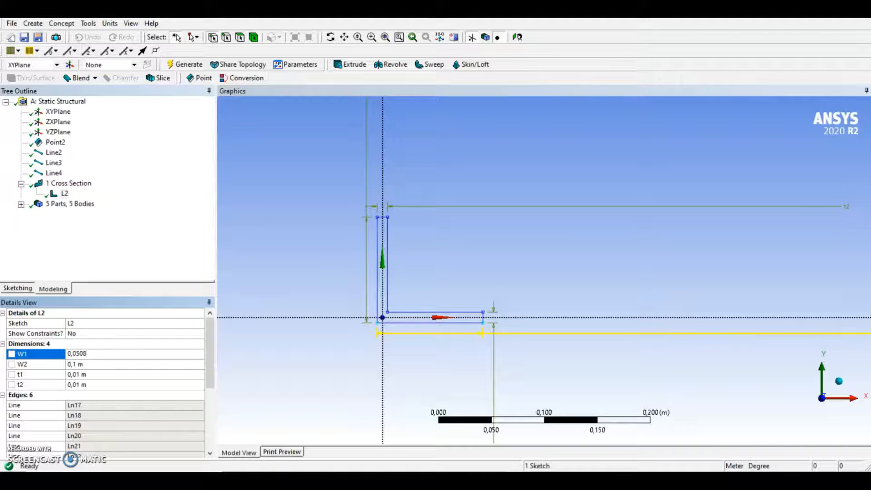
click(114, 353)
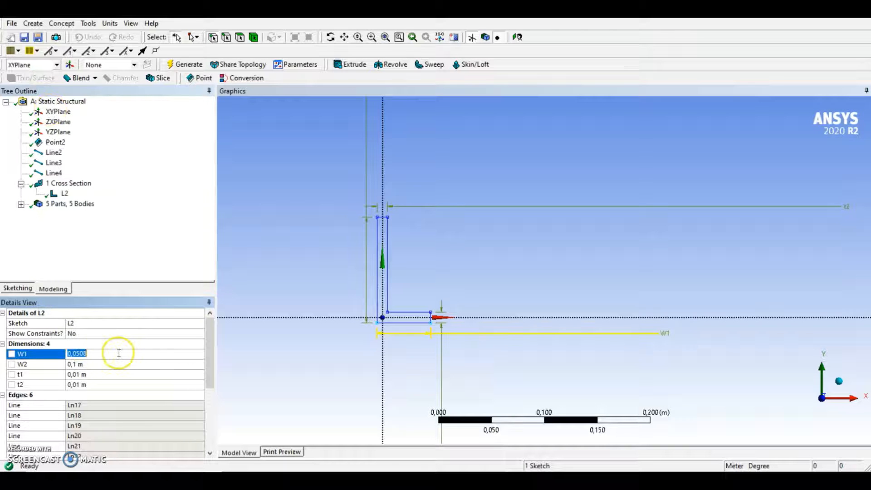
click(87, 364)
text(0,0508)
key(Return)
Step: Set the L section's thicknesses t1 and t2 to 0,009525 m each
click(97, 375)
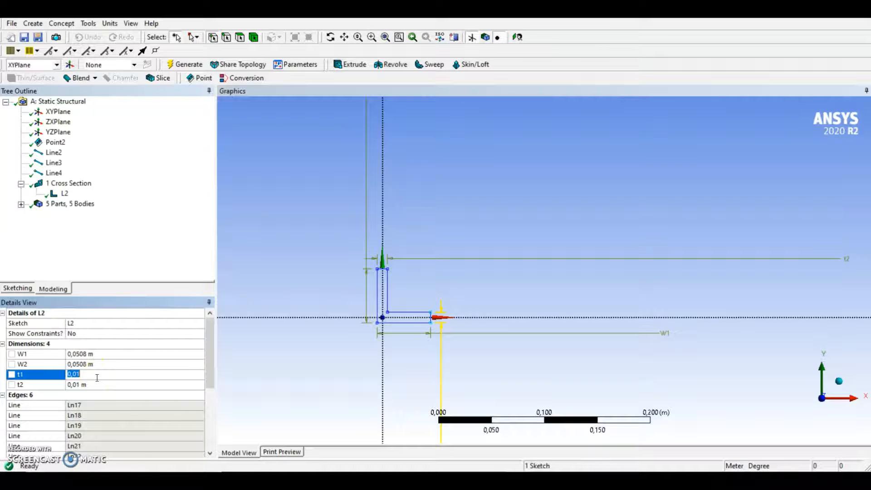
scroll(326, 327, up, 1)
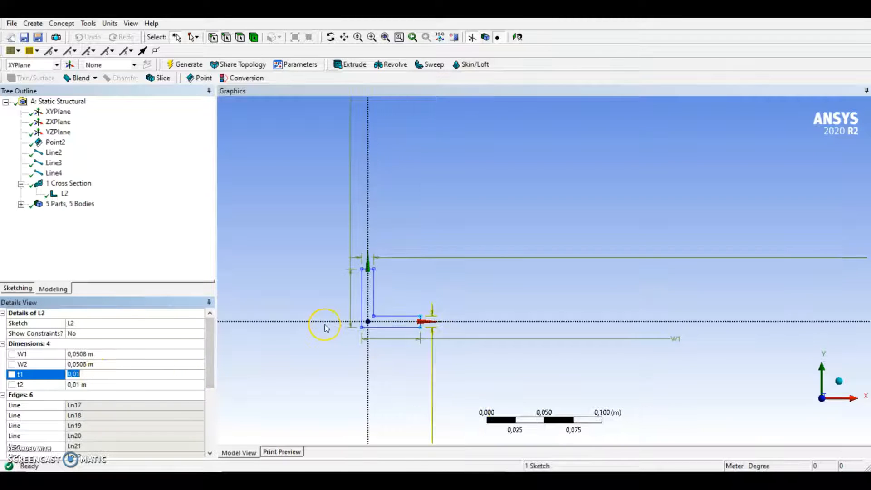
ctrl+middle_drag(325, 325, 381, 318)
click(121, 379)
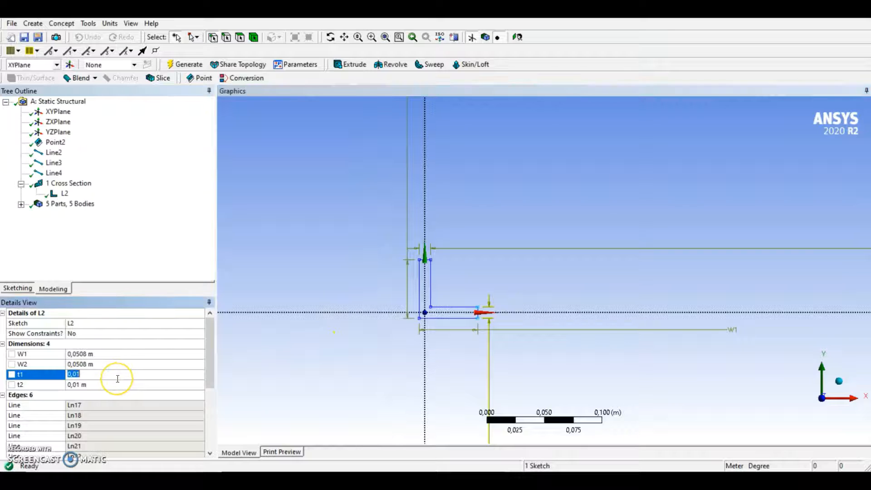
text(09525)
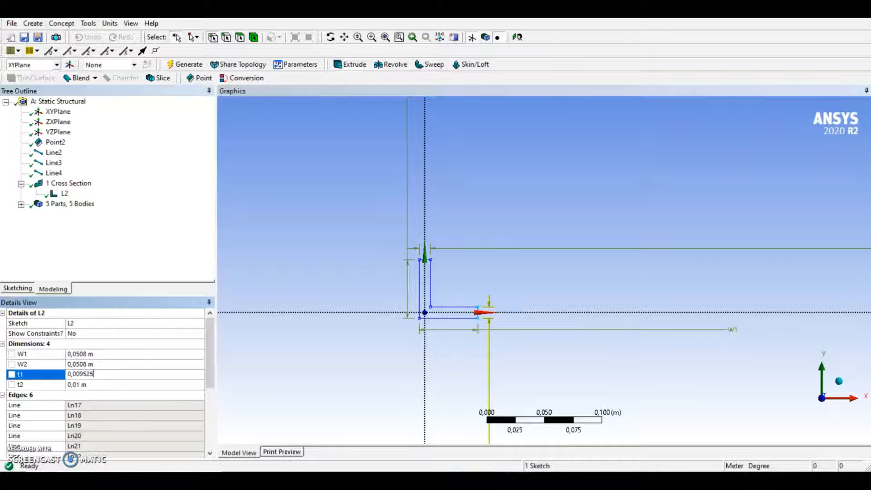
click(111, 375)
key(ctrl+c)
click(98, 385)
key(ctrl+v)
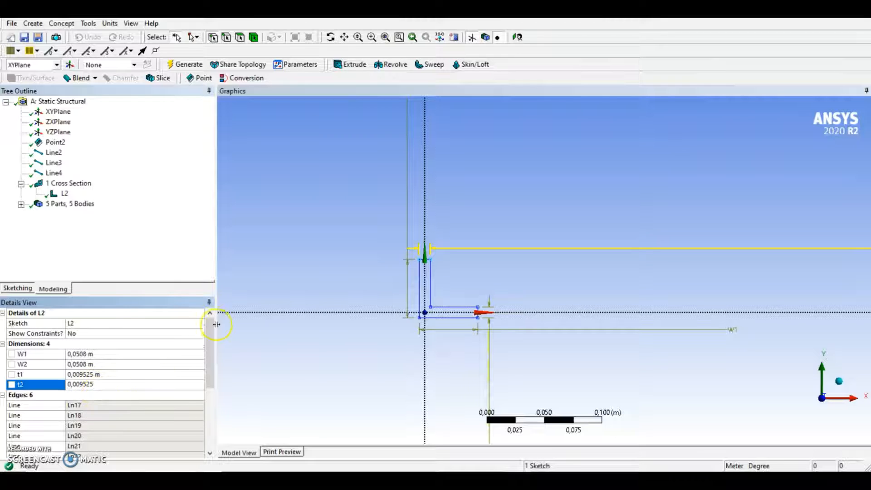
click(189, 238)
scroll(429, 301, up, 1)
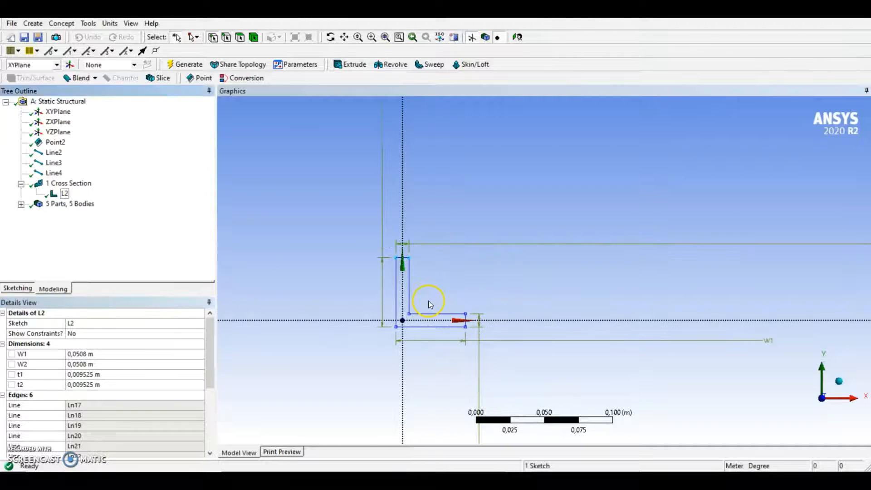
ctrl+middle_drag(433, 304, 451, 300)
scroll(451, 300, up, 1)
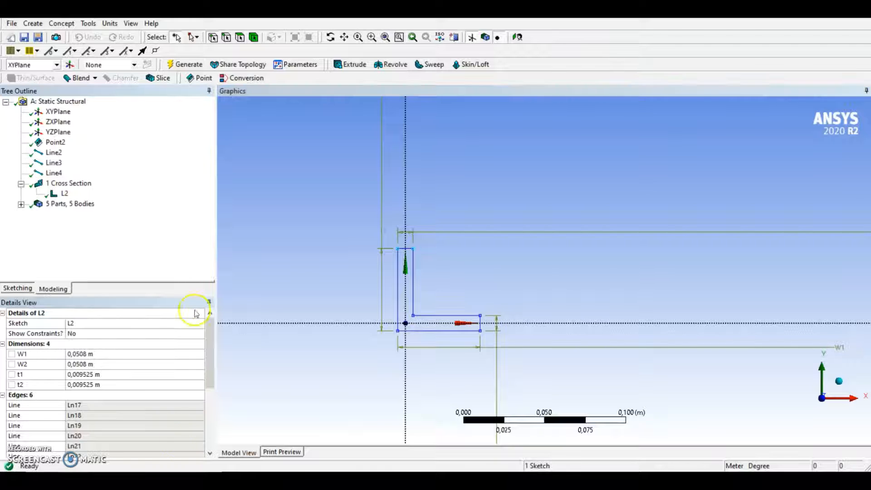
Step: Create a Rectangular Tube cross section and set its widths W1 and W2 to 0,1016 m each
click(62, 23)
mouse_move(82, 139)
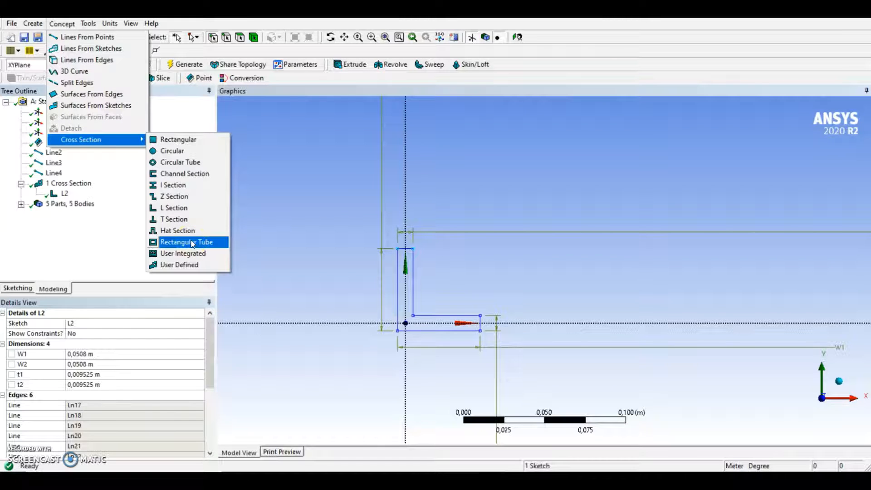
click(192, 244)
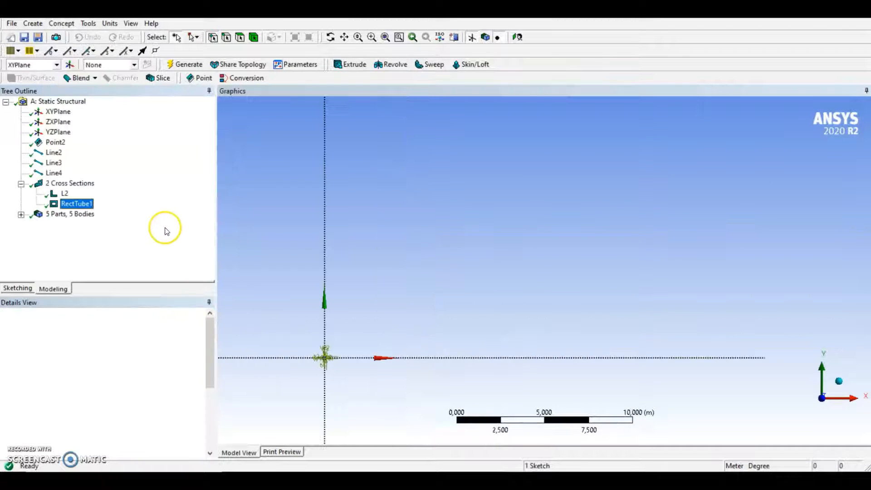
click(96, 354)
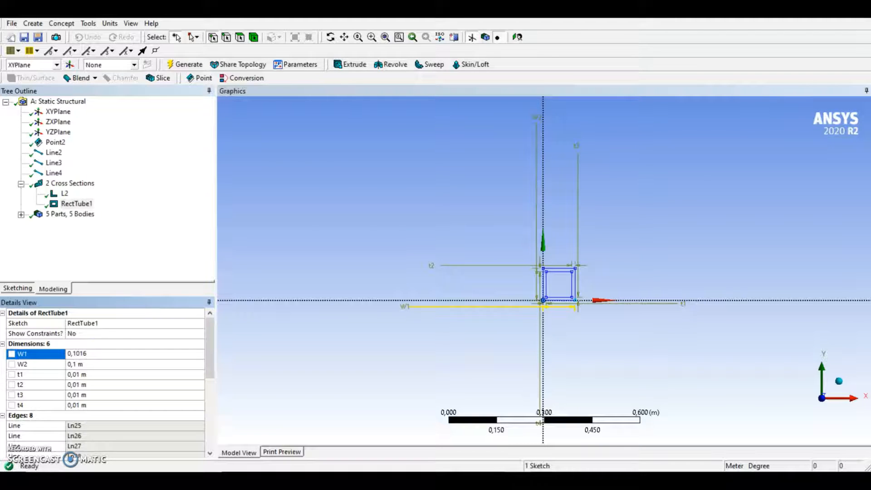
click(41, 355)
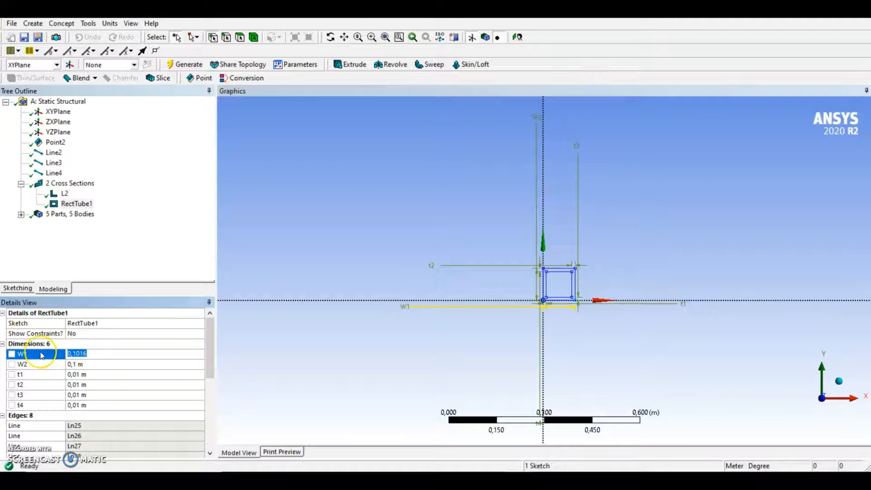
click(102, 363)
text(0,1016)
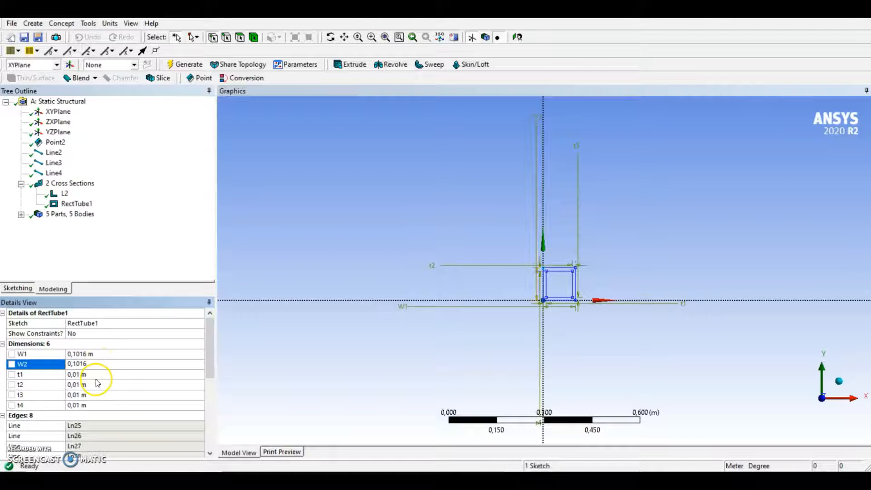
Step: Set the wall thicknesses t1, t2, t3 and t4 of RectTube1 to 0,009525 m each
click(97, 375)
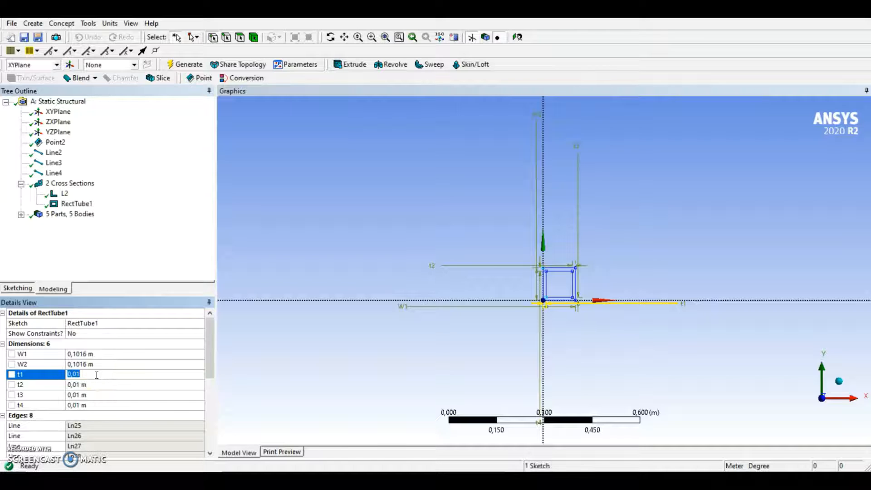
text(09525)
click(85, 384)
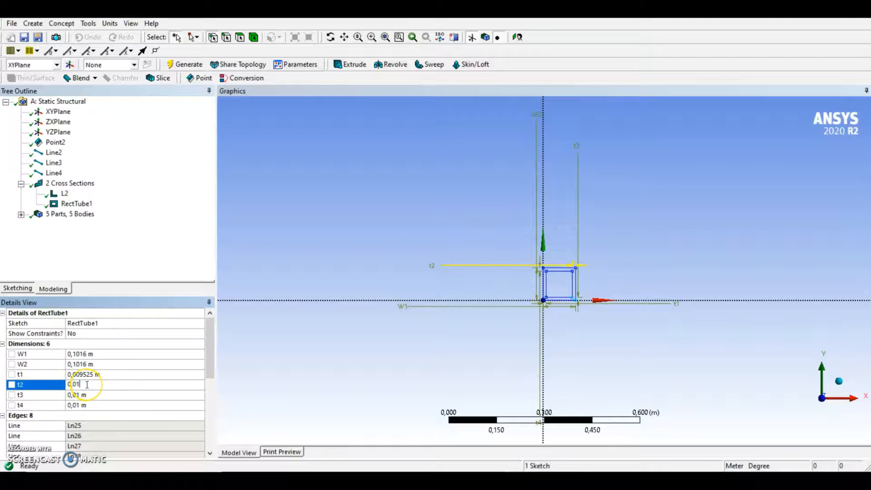
drag(88, 385, 46, 382)
key(ctrl+v)
click(91, 394)
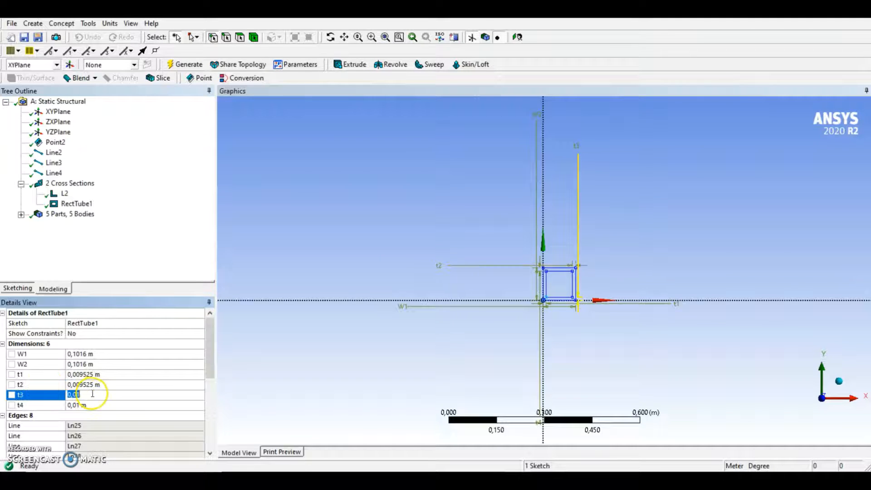
key(ctrl+v)
click(91, 405)
key(ctrl+v)
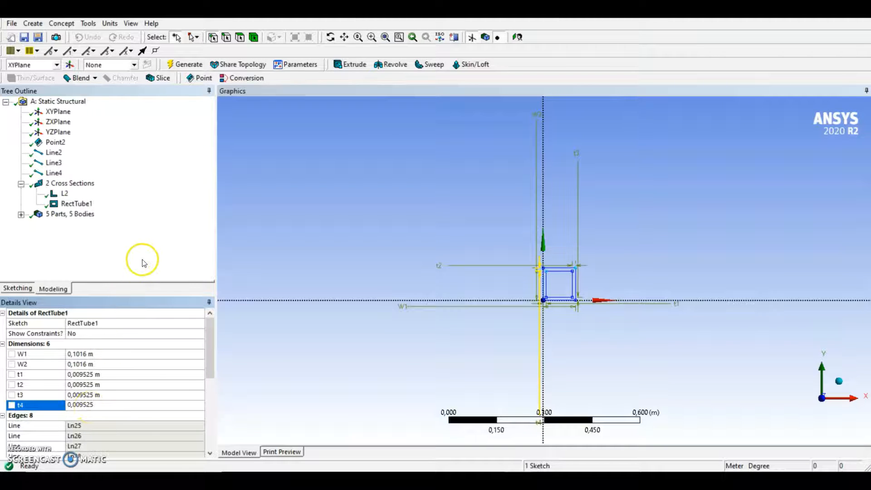
click(159, 246)
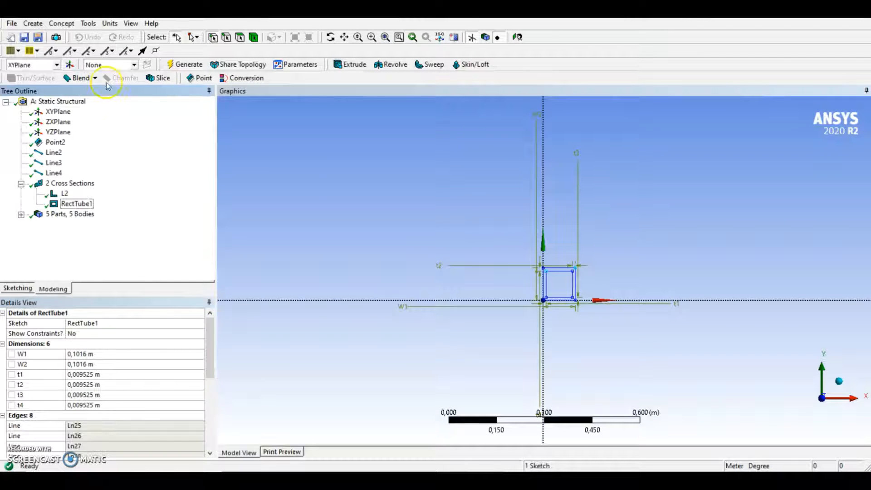
Step: Create a second Rectangular Tube cross section with widths W1 and W2 of 0,0762 m each
click(63, 24)
mouse_move(159, 138)
click(176, 239)
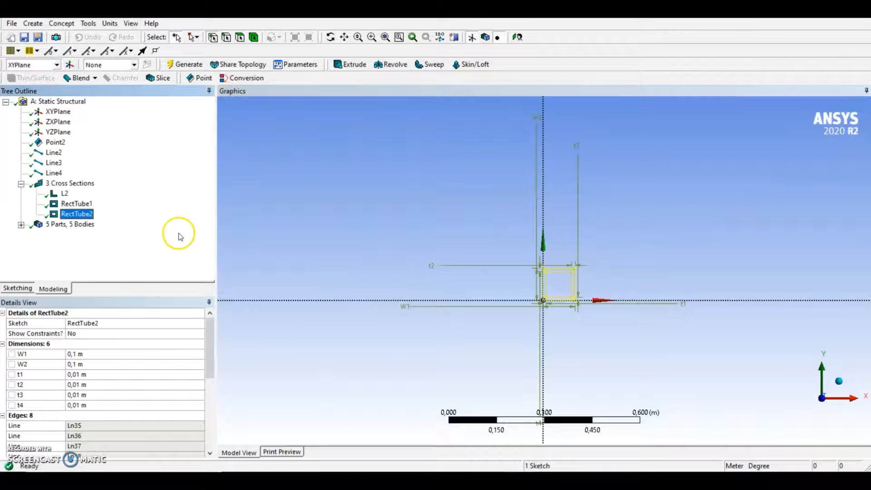
click(92, 355)
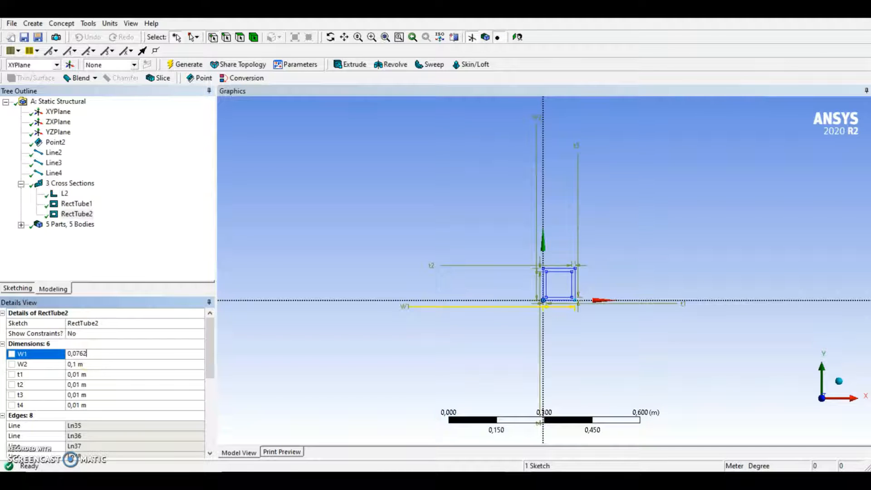
click(95, 363)
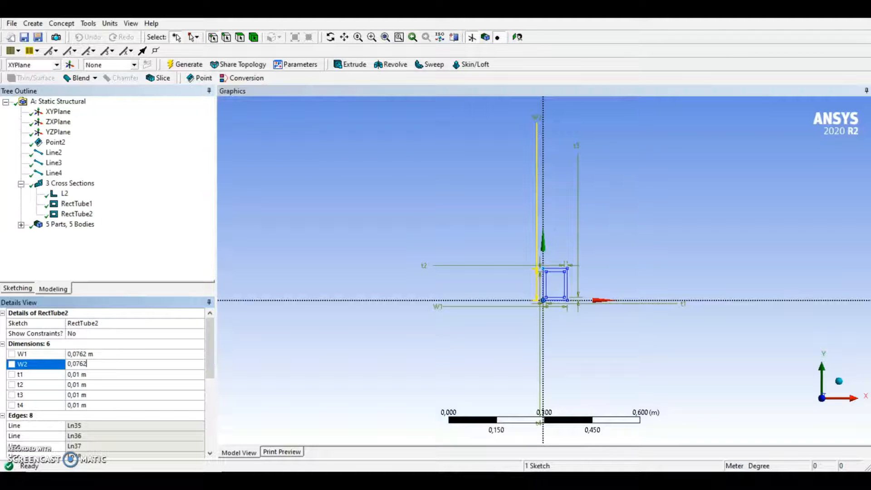
Step: Set the wall thicknesses t1 through t4 of RectTube2 to 0,009525 m each
click(89, 374)
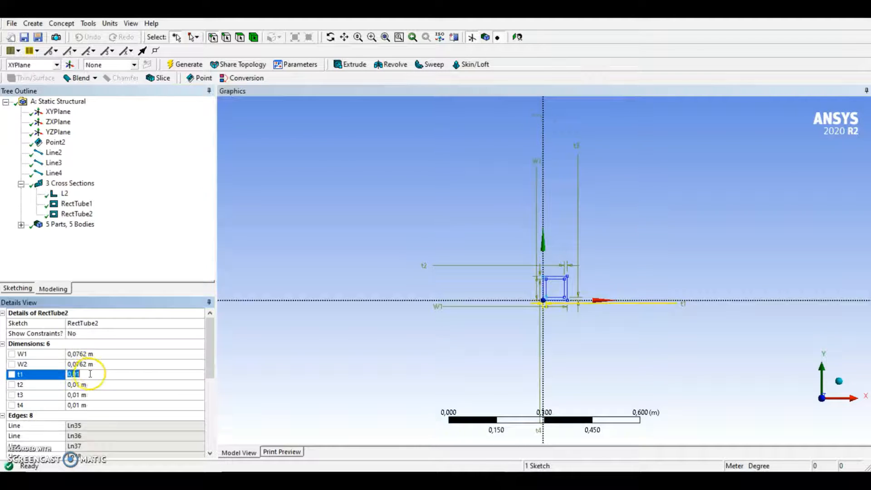
text(0,009525)
click(90, 385)
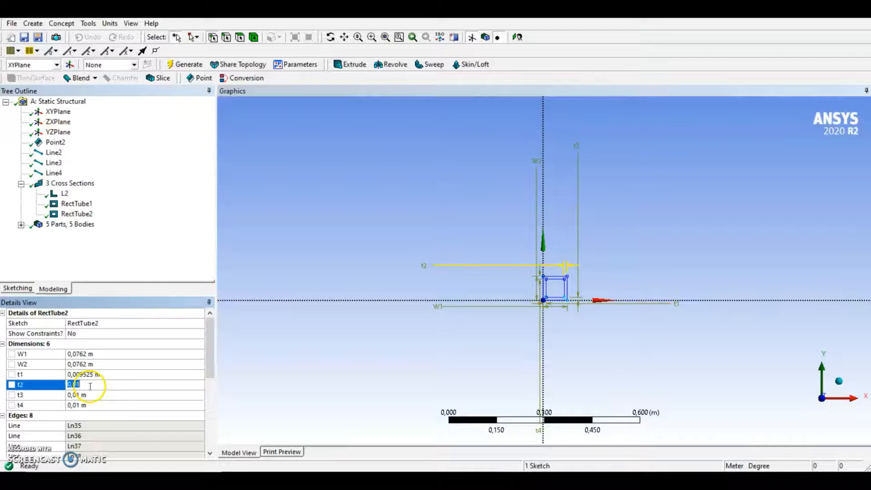
text(0,009525)
click(92, 395)
text(0,009525)
click(93, 404)
click(158, 235)
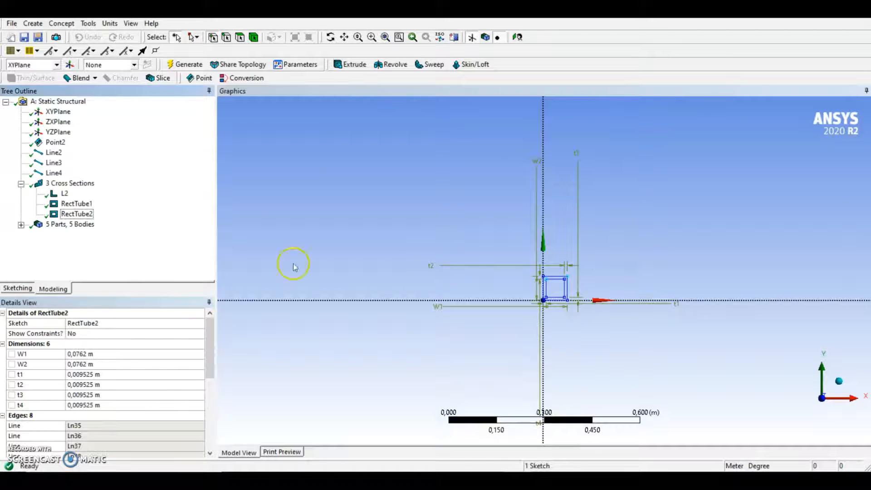
scroll(617, 295, up, 1)
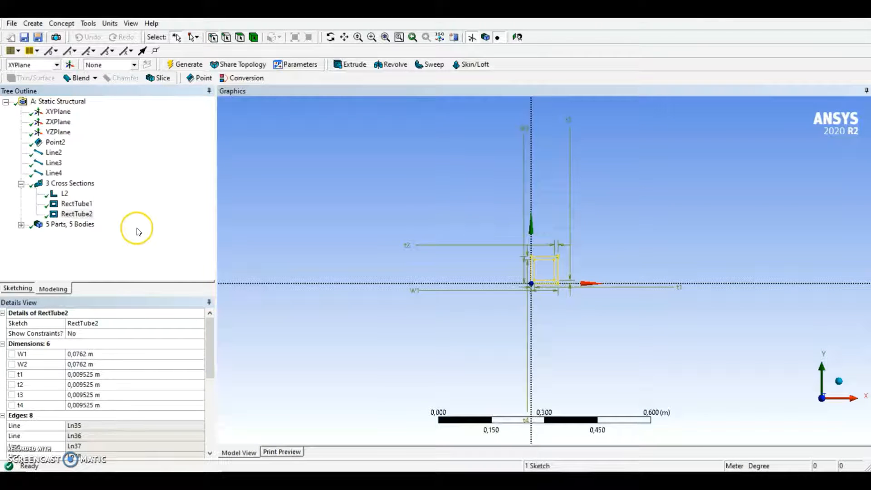
Step: Assign the L2 cross section to the first line body, containing the truss's top chord and diagonals
click(21, 225)
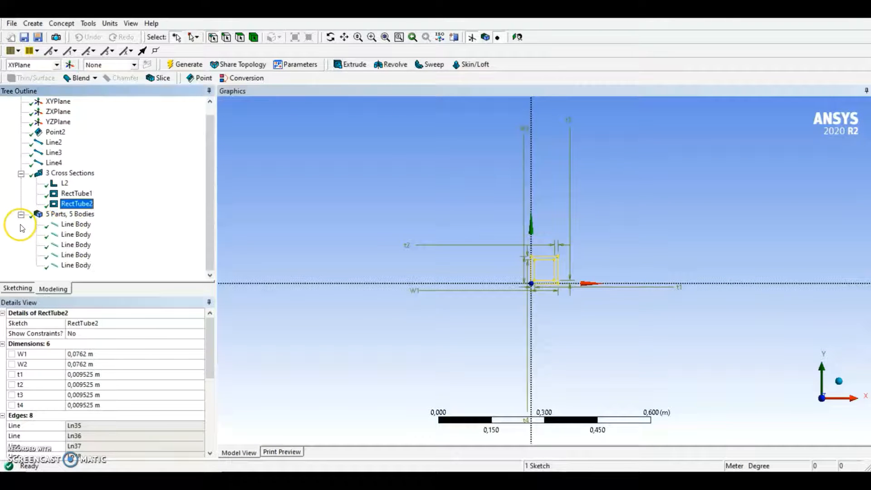
click(76, 224)
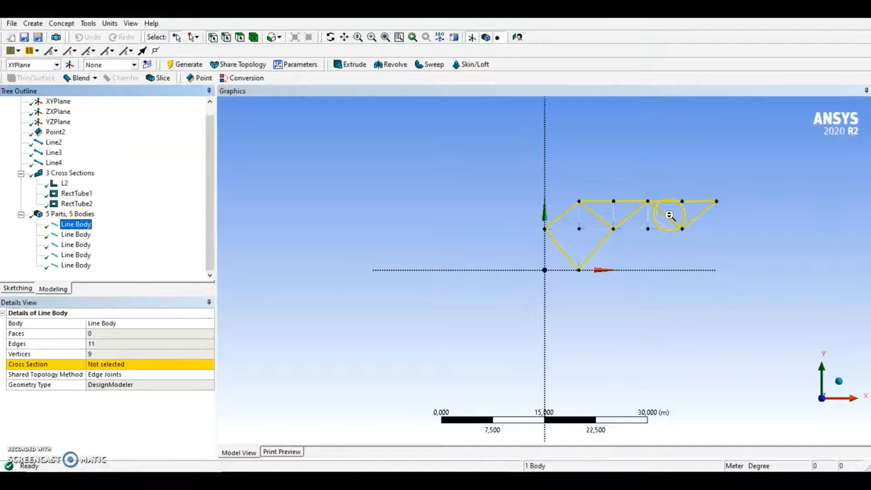
scroll(642, 278, up, 2)
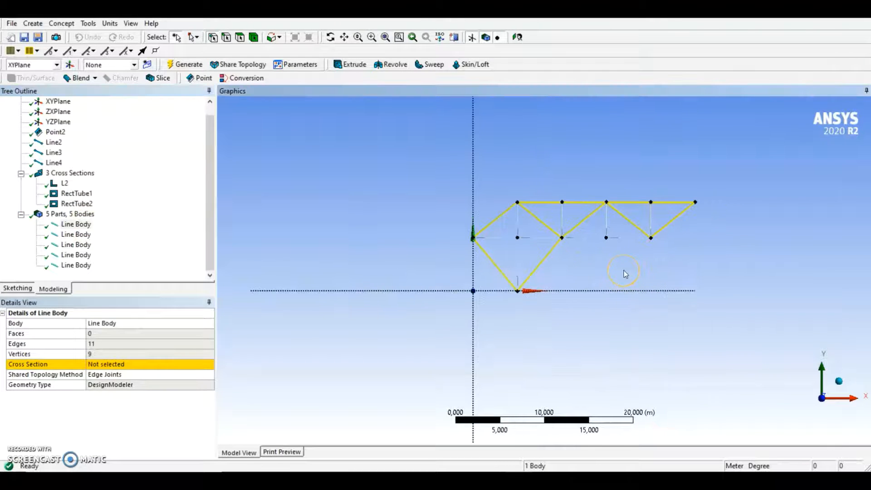
scroll(652, 257, up, 1)
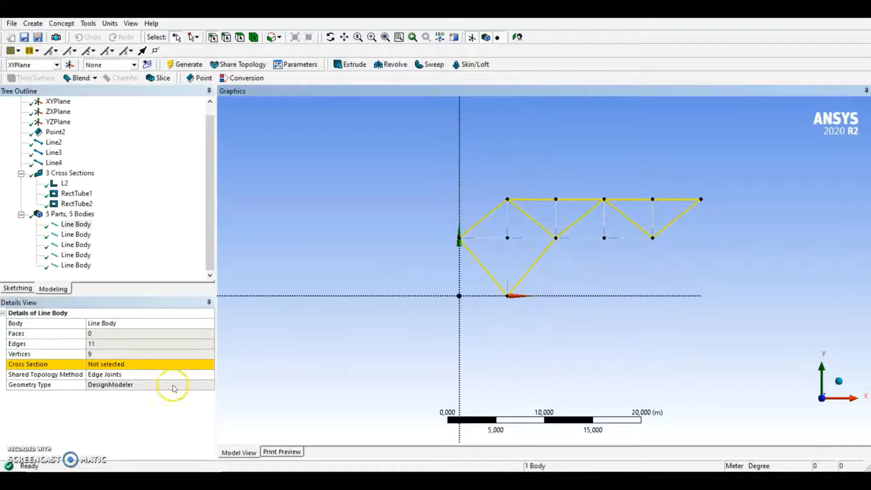
click(154, 363)
click(209, 364)
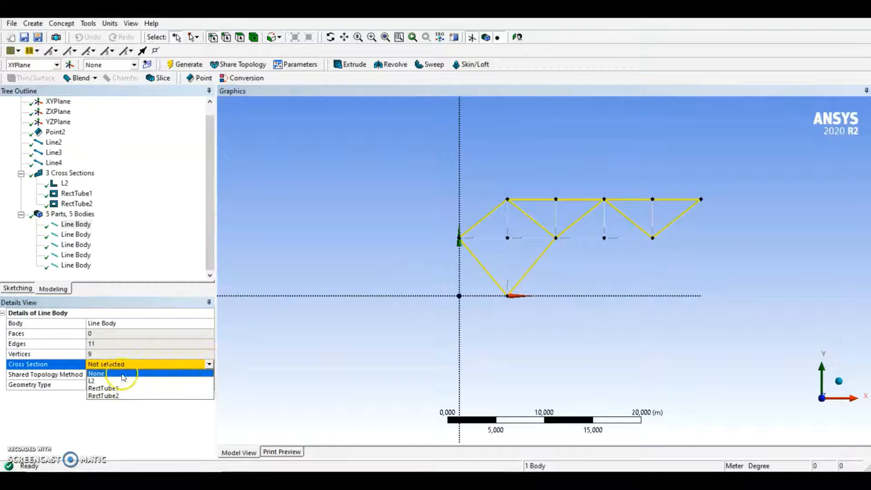
click(92, 381)
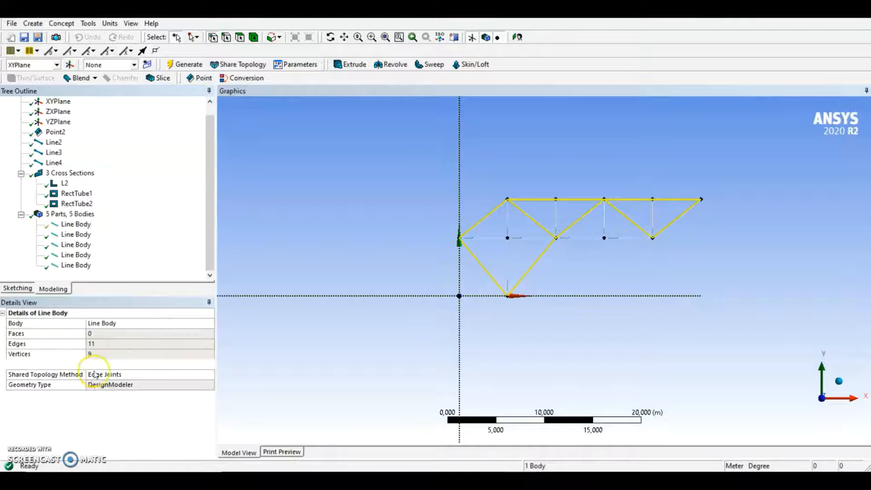
Step: Assign the RectTube1 cross section to the second line body, containing the horizontal lower chord and the long vertical member
click(77, 234)
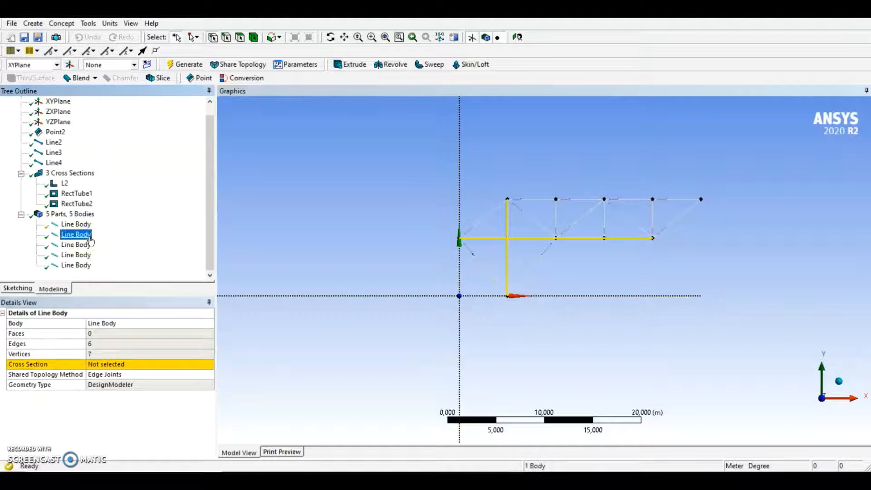
click(198, 368)
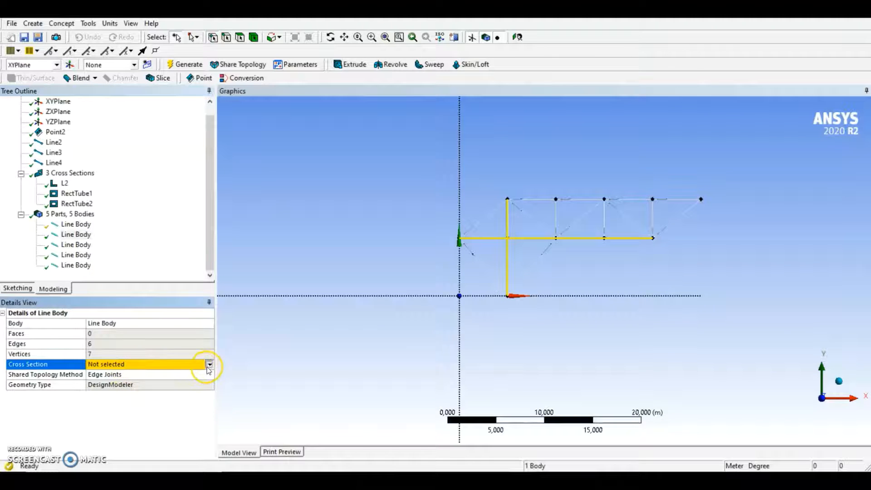
click(207, 366)
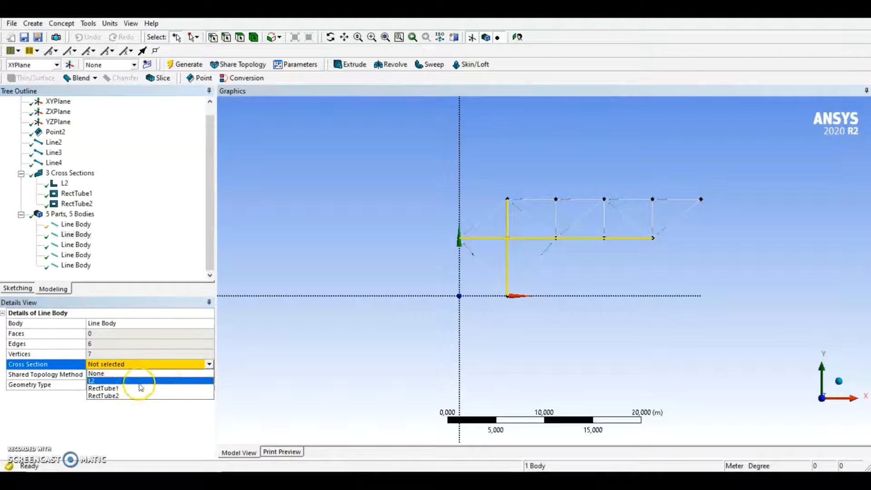
click(105, 388)
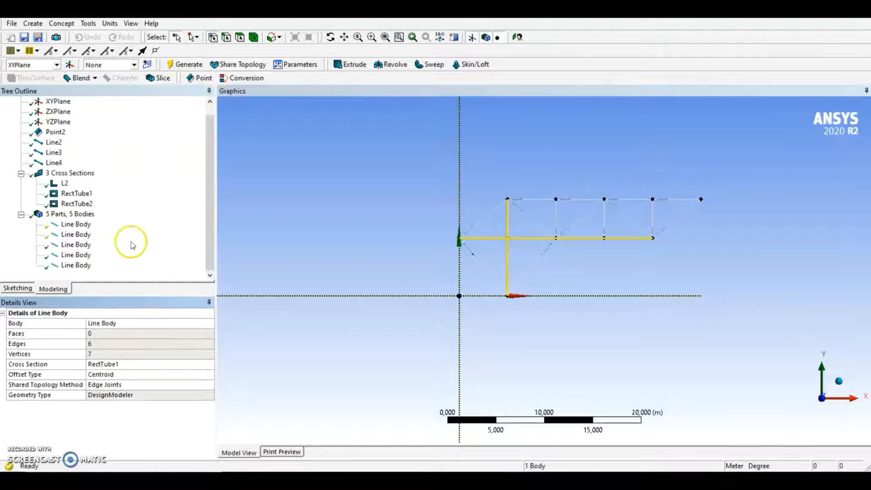
Step: Assign the RectTube2 cross section to the remaining three line bodies, the short vertical members between the chords
click(76, 244)
click(76, 255)
ctrl+click(84, 266)
ctrl+click(76, 245)
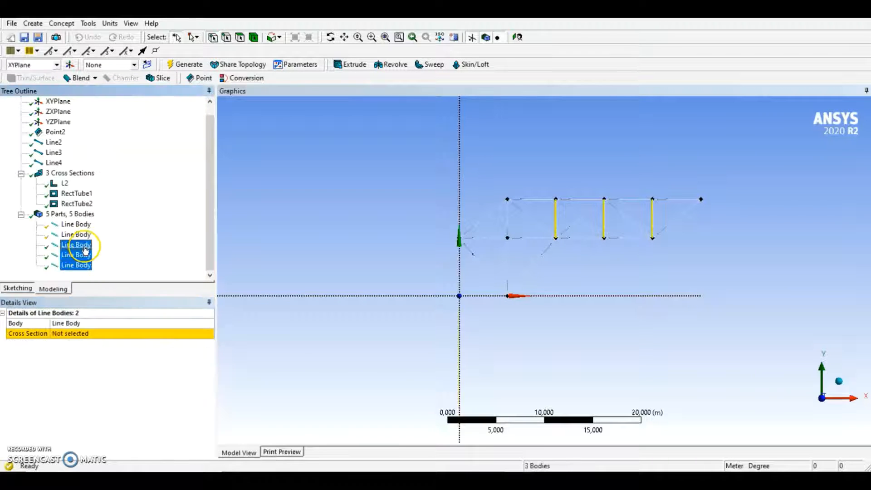
click(97, 334)
click(208, 333)
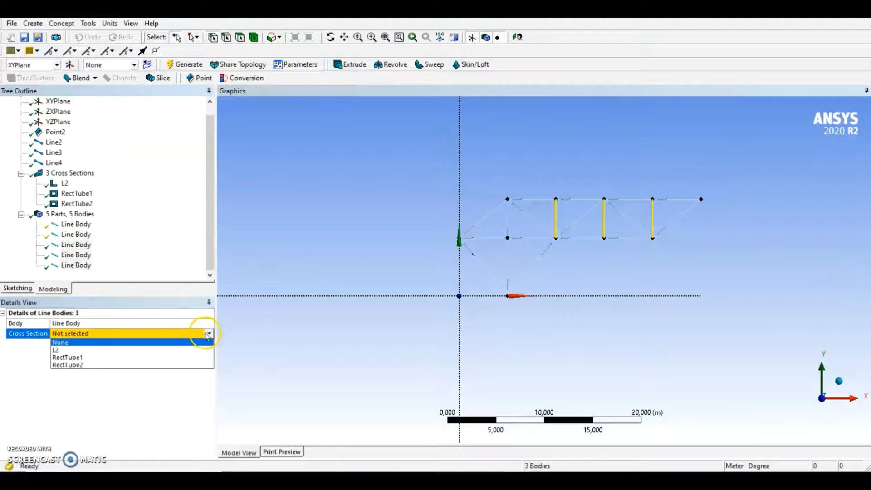
click(81, 365)
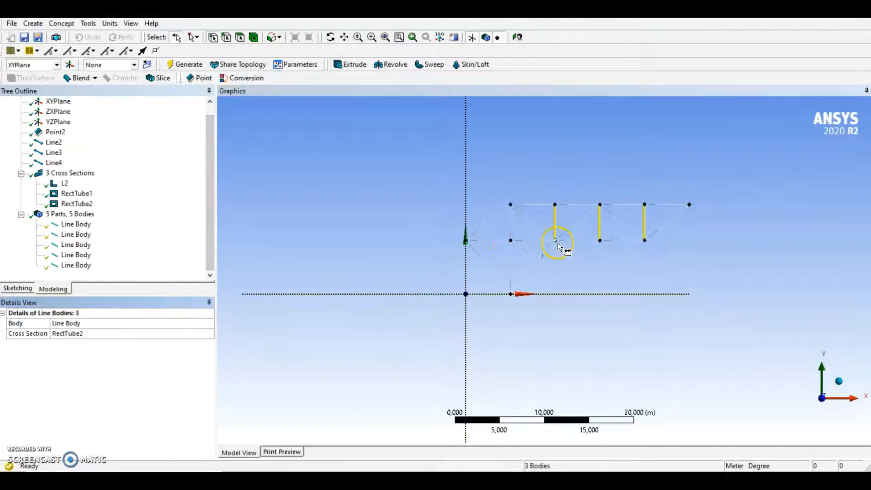
Step: Clear the body selection and turn on the display of cross section solids for the truss
scroll(556, 243, up, 3)
ctrl+middle_drag(605, 255, 543, 285)
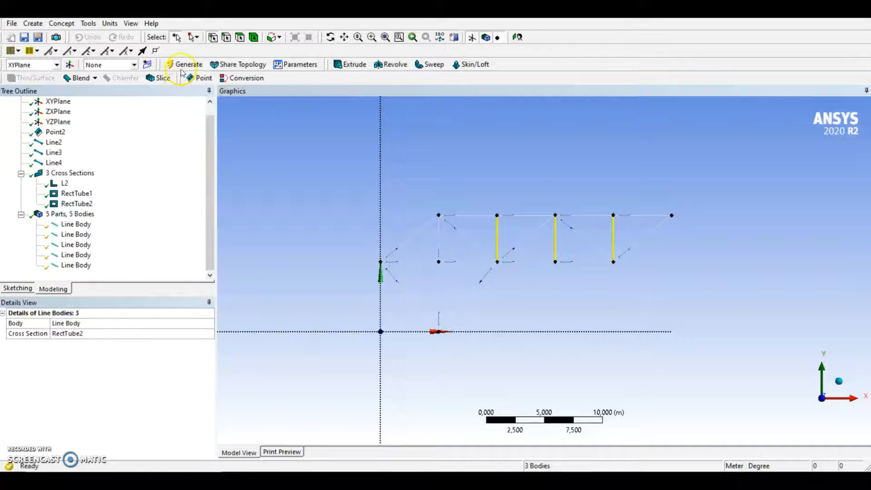
click(184, 135)
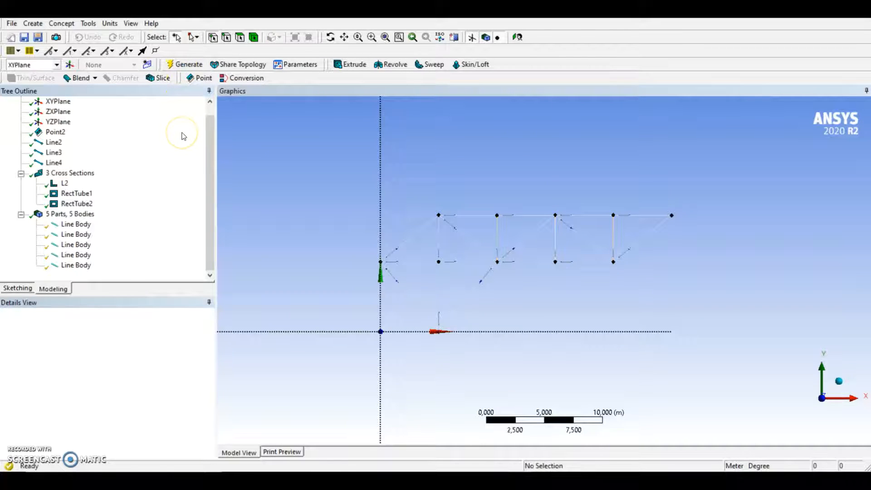
click(130, 23)
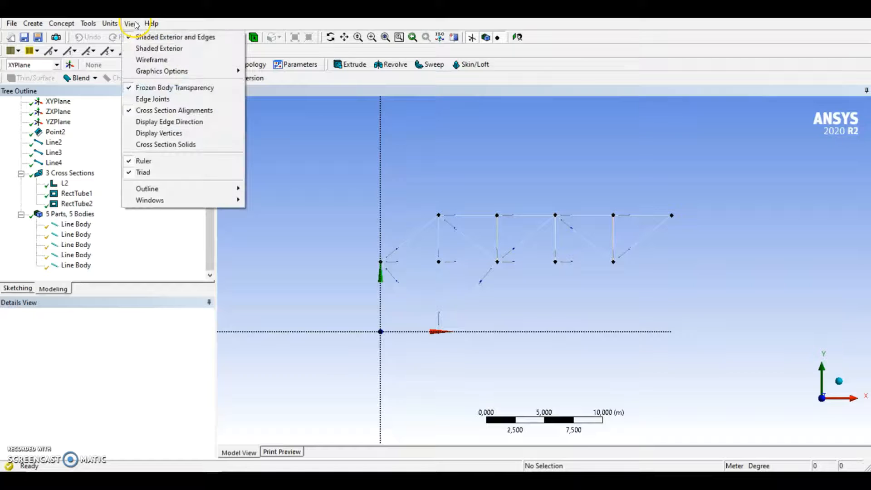
click(157, 143)
Step: Examine the rectangular tube solids where the long vertical member crosses the lower chord
scroll(500, 257, up, 5)
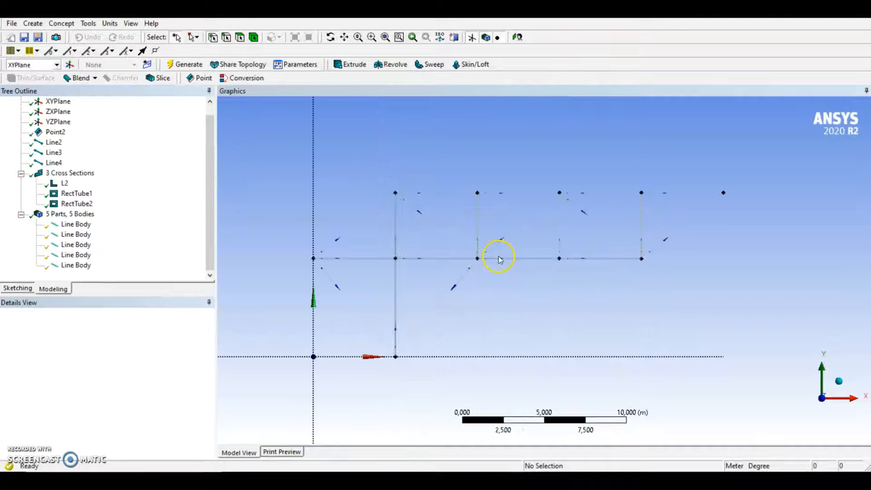
middle_drag(462, 269, 488, 283)
scroll(402, 250, up, 4)
scroll(401, 250, up, 6)
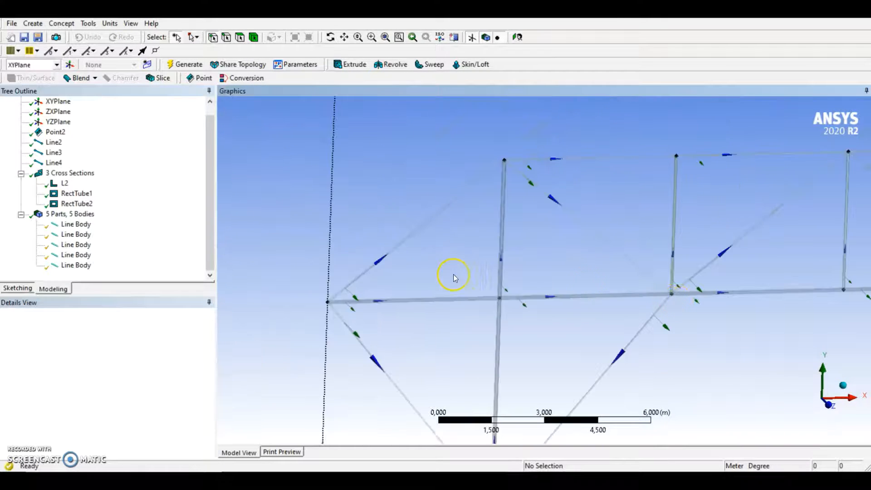
scroll(472, 303, up, 2)
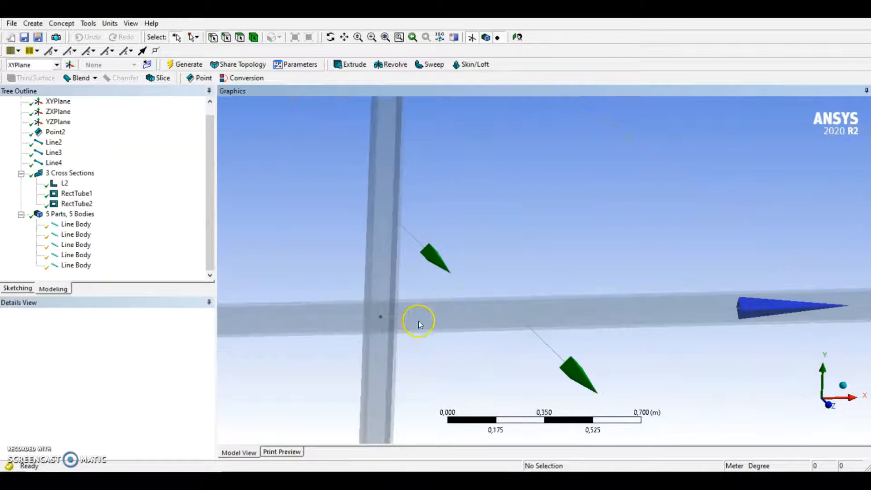
ctrl+middle_drag(432, 317, 628, 314)
scroll(622, 315, up, 2)
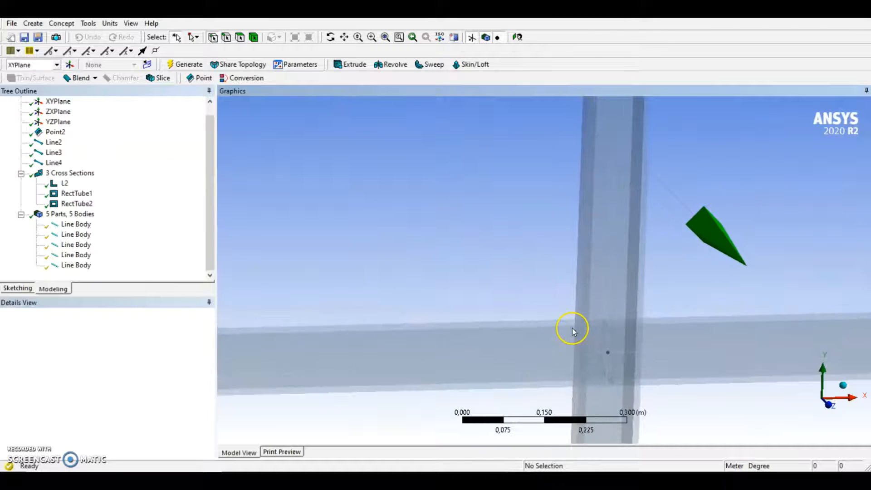
scroll(515, 301, down, 2)
scroll(510, 307, down, 5)
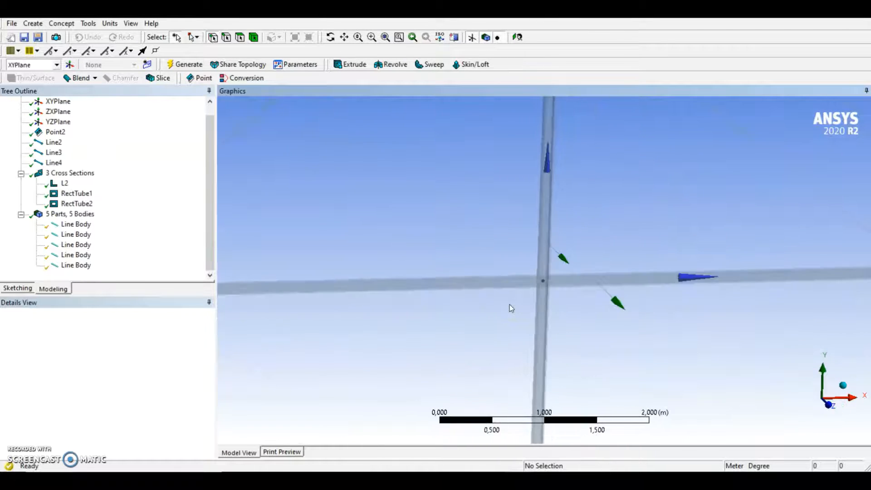
Step: Examine how the L-section diagonals and the first short vertical meet at their lower chord joint
scroll(598, 363, up, 5)
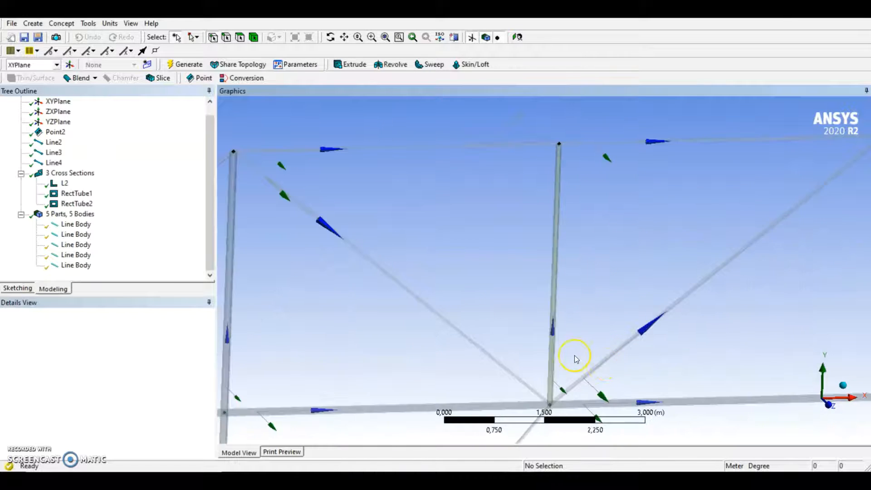
ctrl+middle_drag(608, 389, 551, 270)
scroll(516, 333, up, 4)
ctrl+middle_drag(443, 352, 529, 269)
scroll(484, 311, up, 2)
ctrl+middle_drag(429, 334, 564, 239)
scroll(531, 274, up, 1)
scroll(458, 318, up, 3)
ctrl+middle_drag(478, 299, 564, 263)
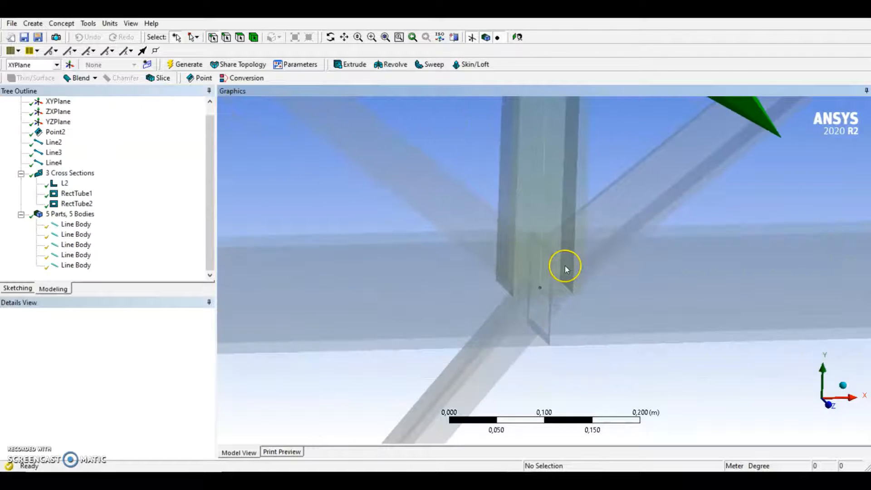
scroll(564, 266, up, 1)
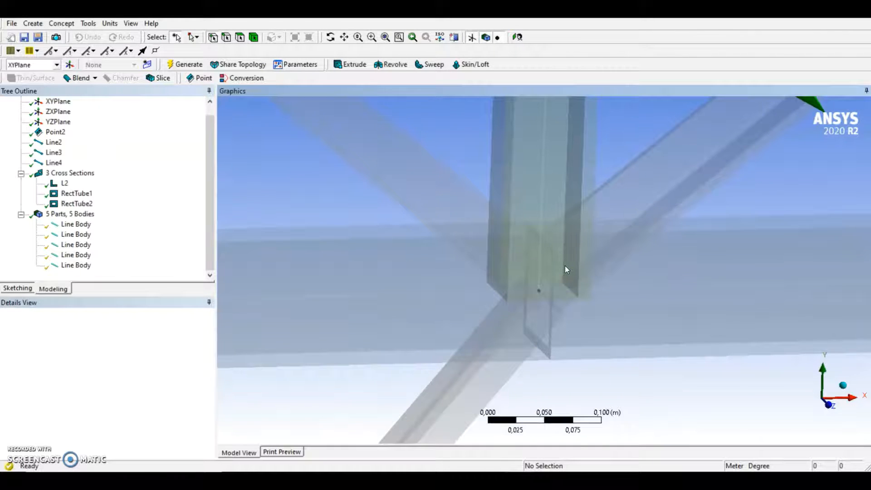
scroll(565, 266, down, 3)
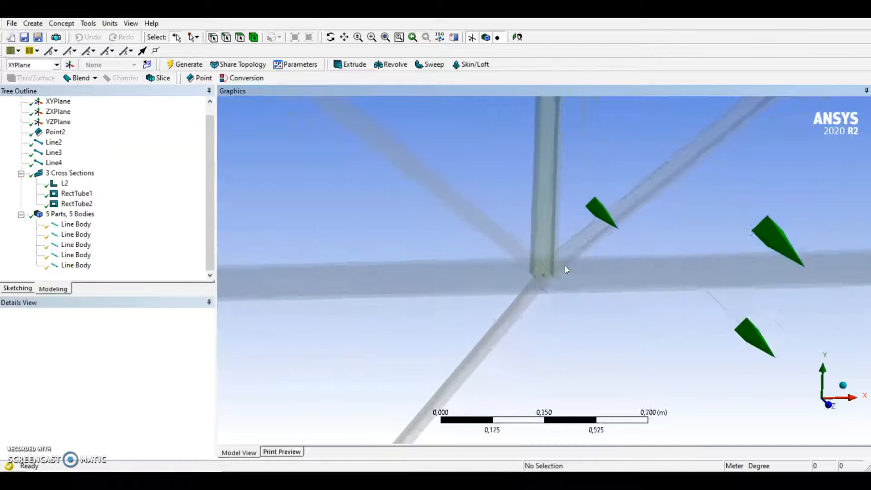
Step: Inspect the section solids along the remaining truss panels and return to a front view of the whole truss
scroll(565, 266, down, 1)
ctrl+middle_drag(577, 235, 549, 278)
scroll(549, 277, down, 6)
ctrl+middle_drag(678, 231, 570, 275)
scroll(570, 278, up, 2)
ctrl+middle_drag(747, 251, 486, 327)
scroll(622, 301, down, 2)
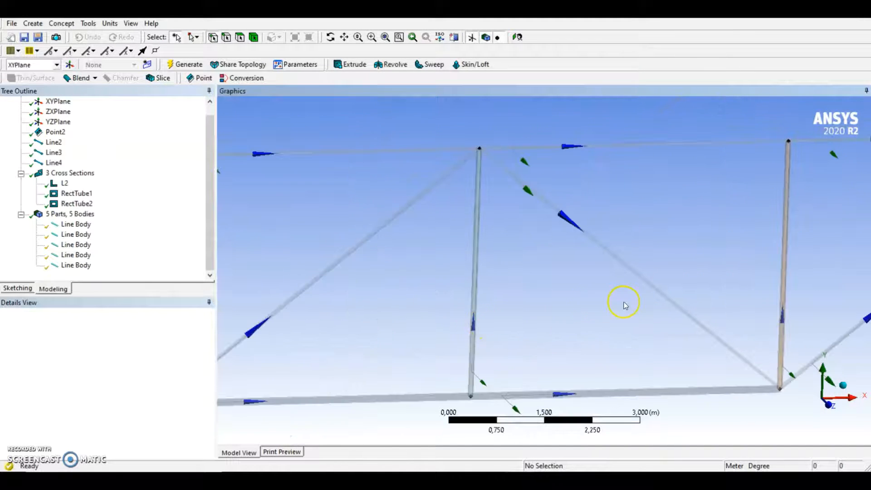
scroll(618, 303, down, 4)
click(829, 407)
ctrl+middle_drag(413, 292, 534, 230)
scroll(537, 232, down, 2)
ctrl+middle_drag(571, 284, 554, 292)
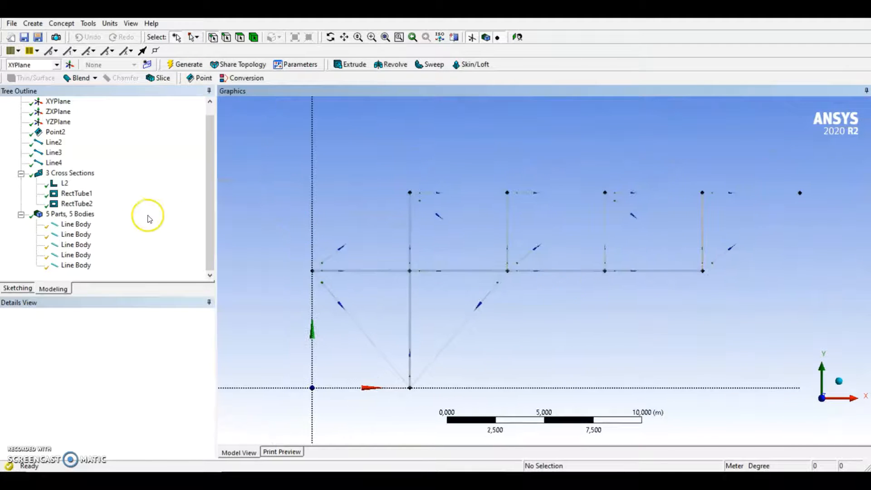
Step: Combine all five line bodies into one new multibody part
click(96, 225)
ctrl+click(93, 235)
ctrl+click(89, 244)
ctrl+click(83, 256)
ctrl+click(83, 265)
right_click(79, 247)
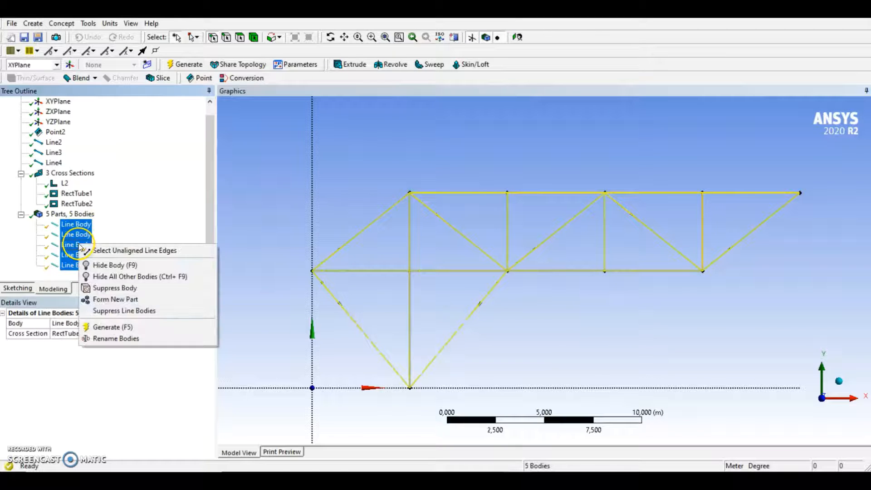
click(103, 297)
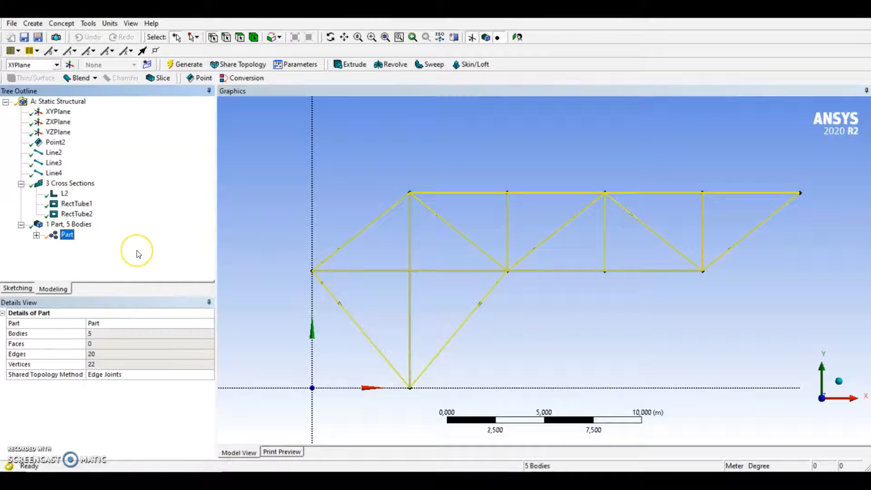
scroll(484, 255, up, 1)
scroll(482, 257, down, 1)
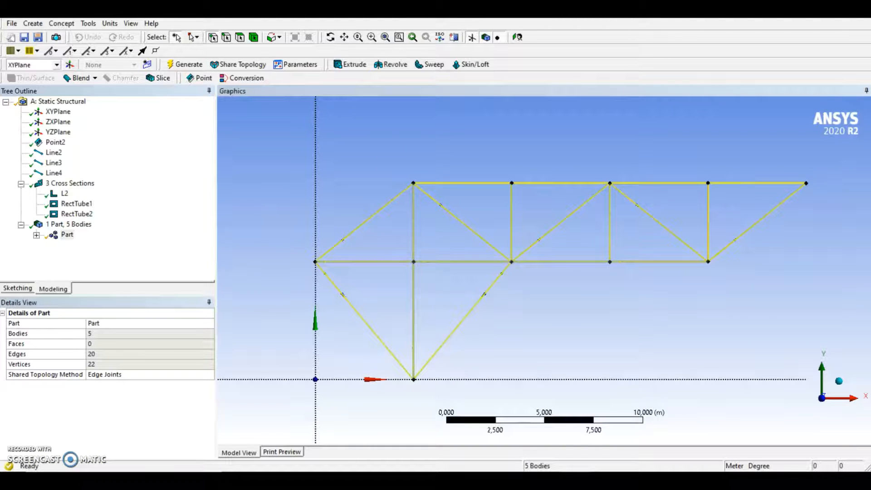
scroll(360, 313, down, 2)
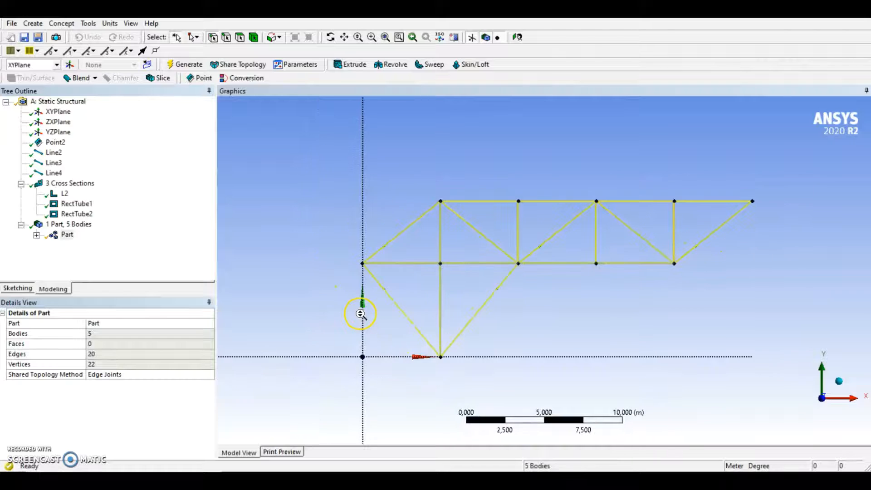
scroll(373, 314, up, 1)
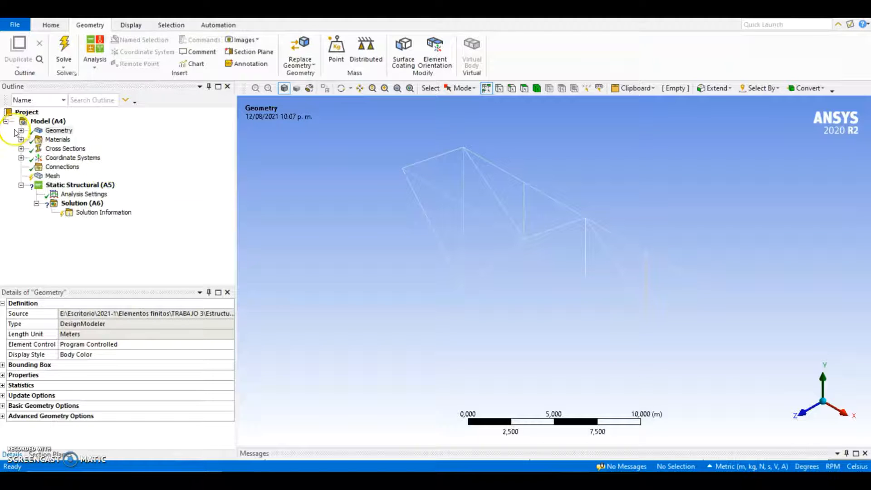
Step: In ANSYS Mechanical, expand the geometry's part and set the color of the first line body, with cross section L2, to brown
click(20, 131)
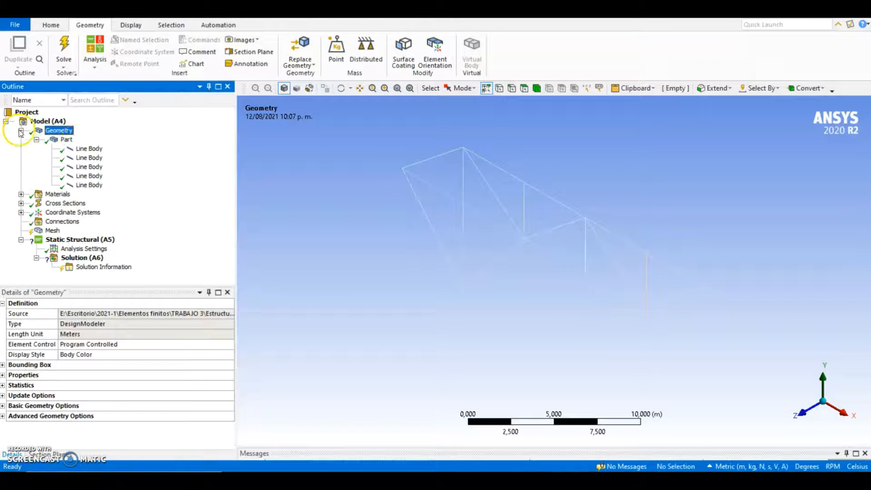
click(86, 148)
click(91, 321)
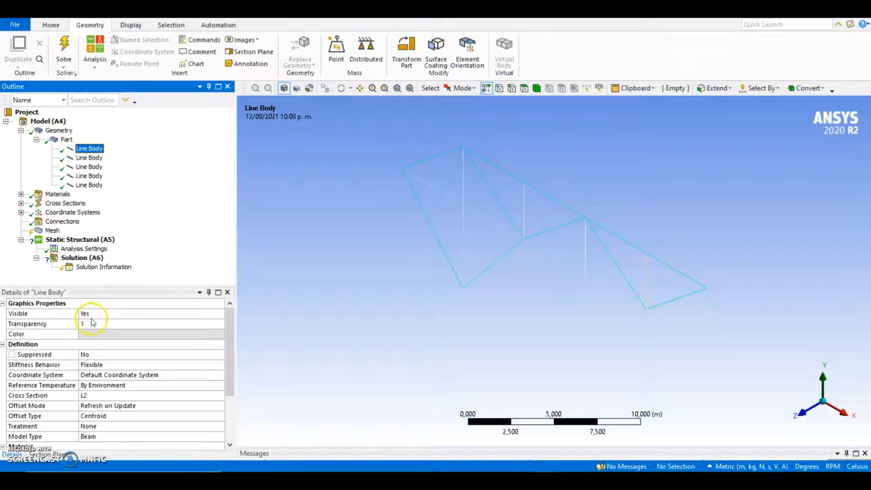
click(218, 336)
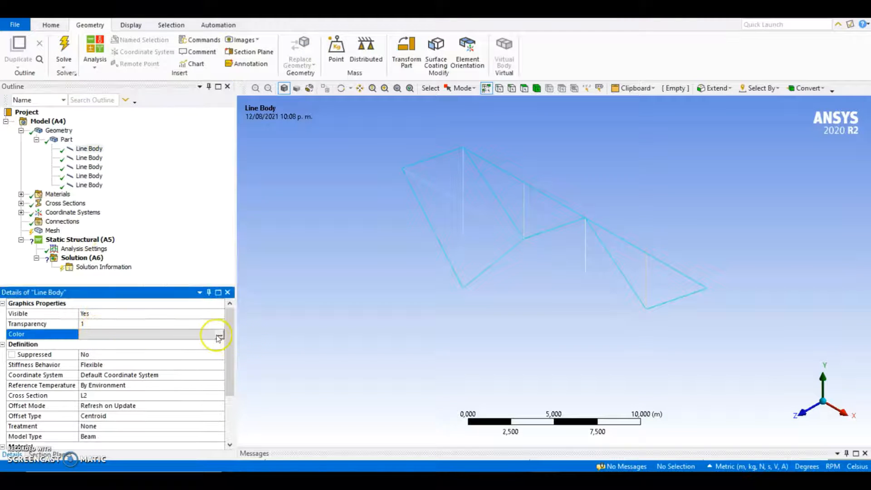
click(219, 336)
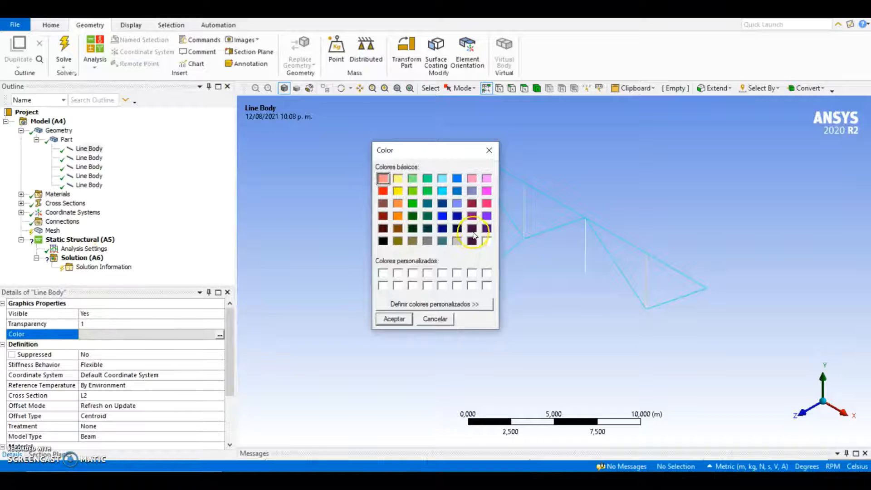
click(397, 228)
click(391, 320)
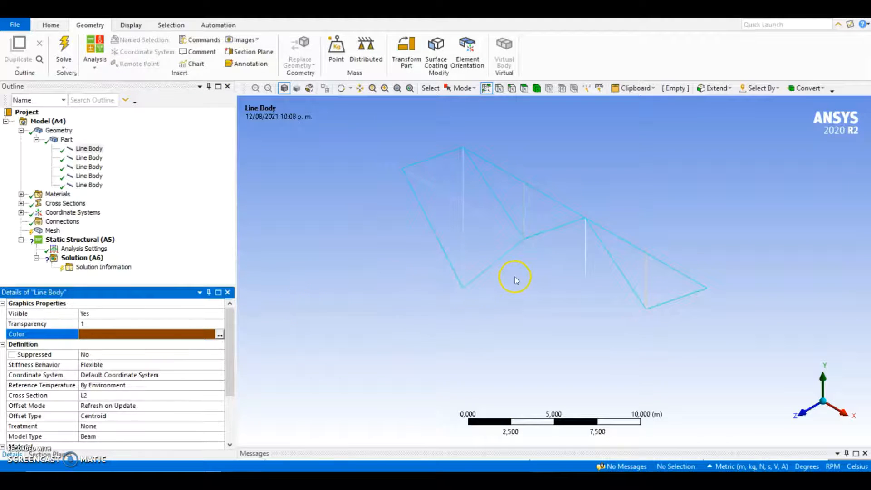
click(534, 287)
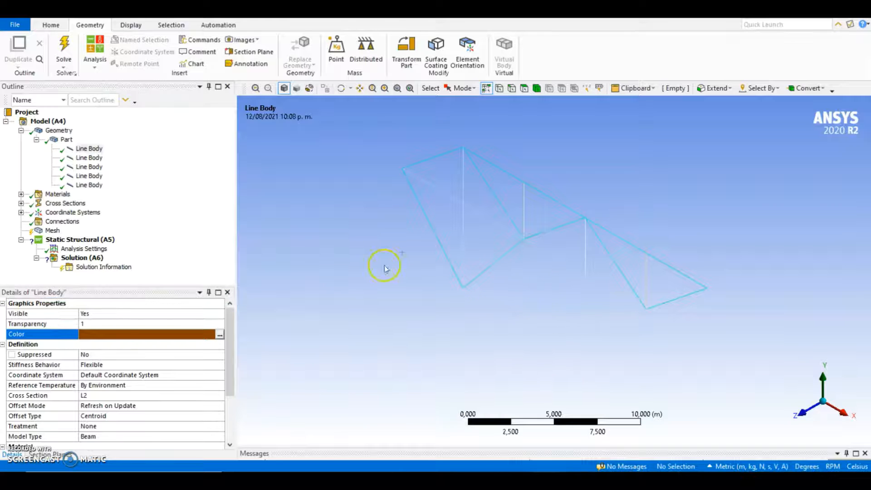
Step: Set the color of the second line body, with cross section RectTube1, to blue
click(89, 157)
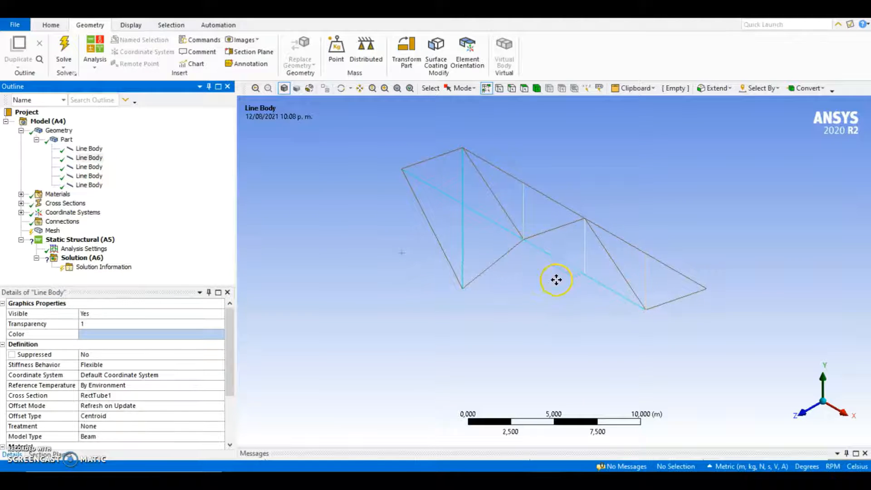
ctrl+middle_drag(559, 278, 511, 276)
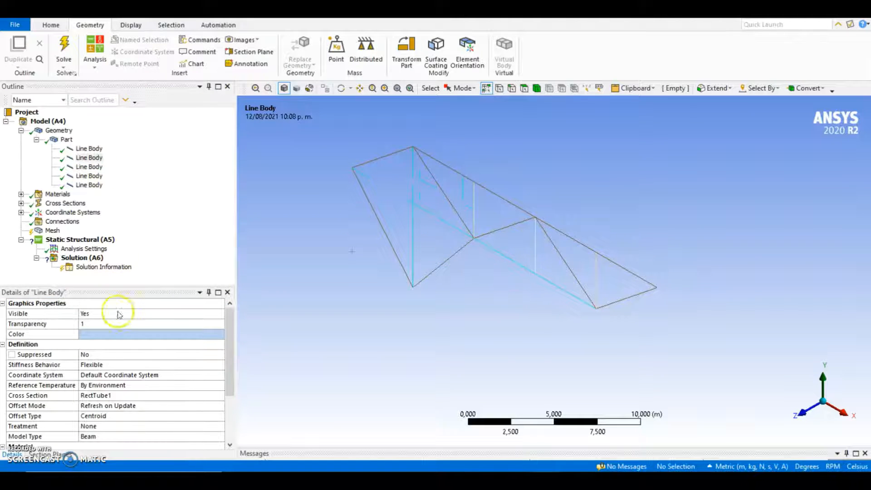
click(101, 338)
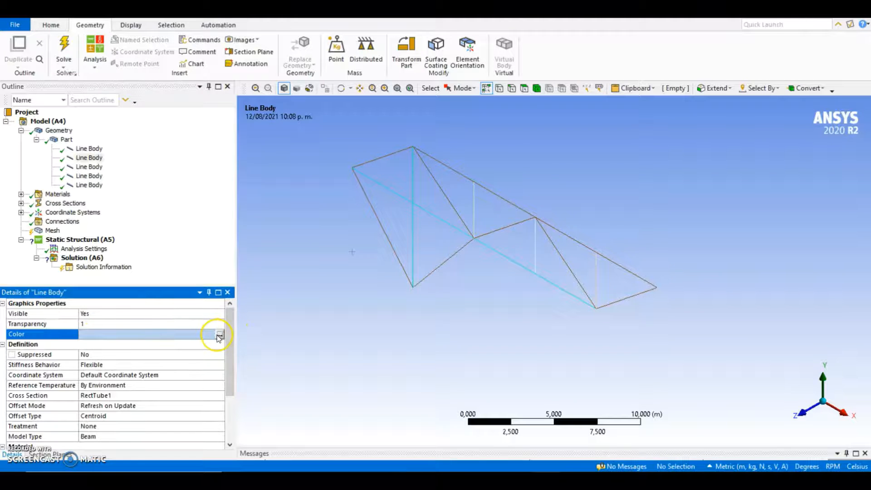
click(218, 334)
click(443, 216)
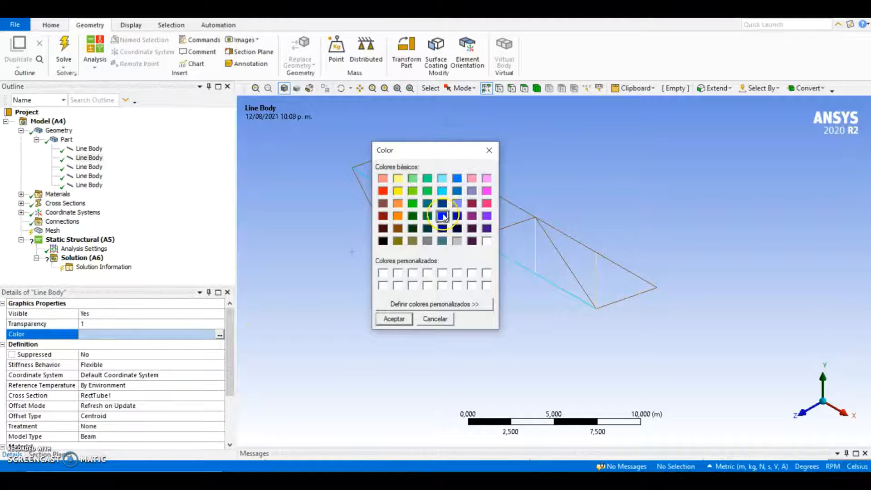
click(395, 319)
Step: Set the color of the last three line bodies, with cross section RectTube2, to dark green
click(93, 167)
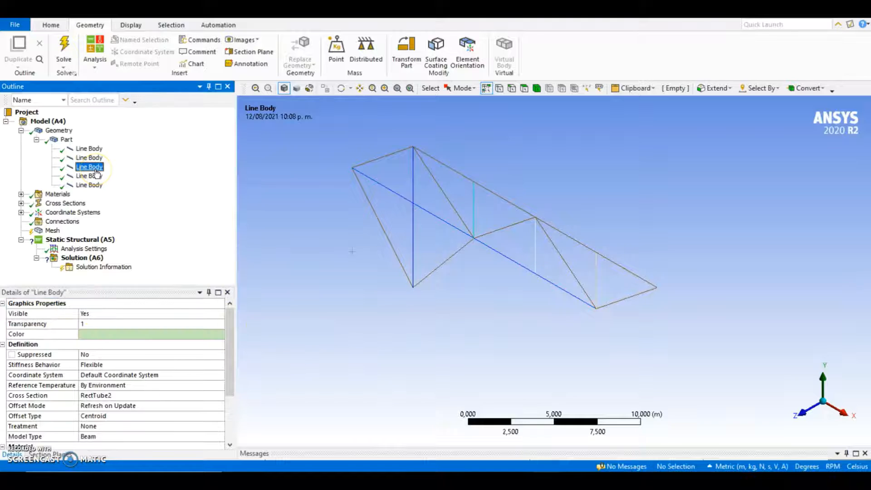
shift+click(89, 185)
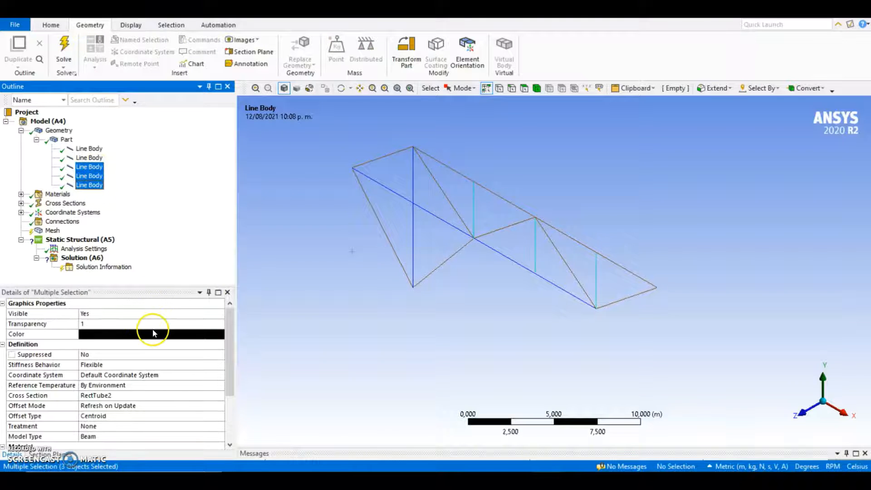
click(152, 334)
click(220, 334)
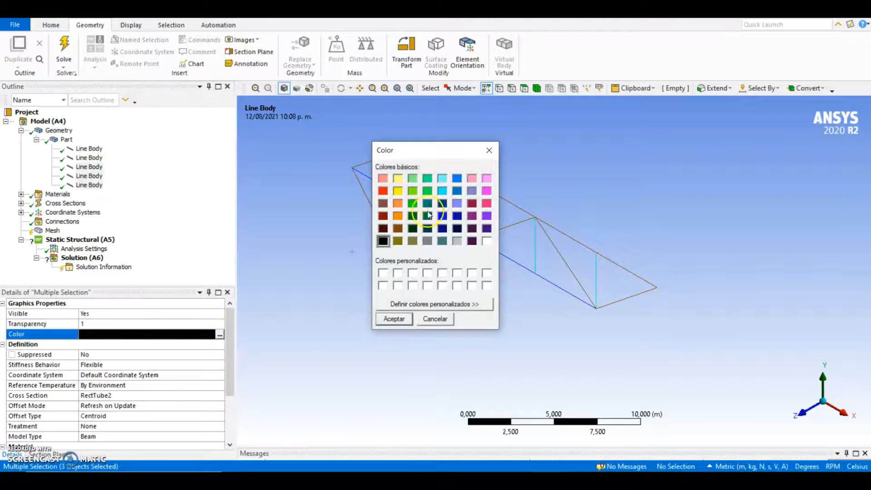
click(412, 215)
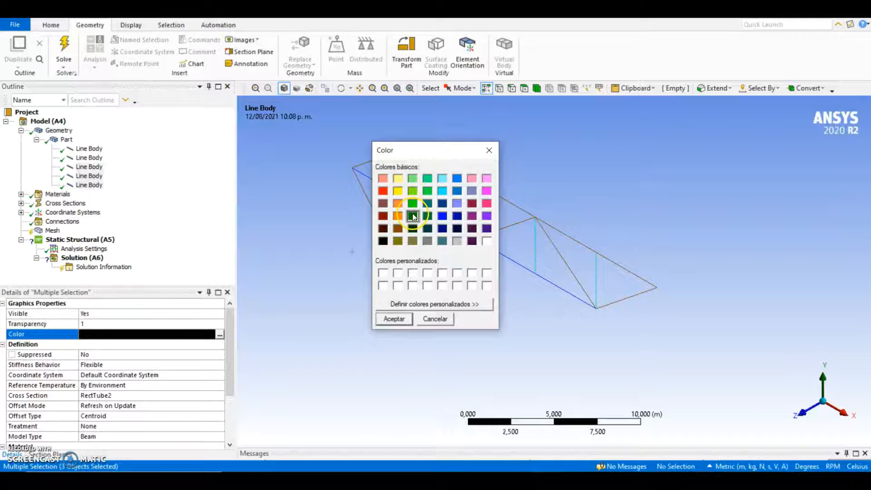
click(394, 319)
Step: Check which truss members belong to the part and the recolored RectTube2 line bodies, and view the truss from the front along Z
click(68, 140)
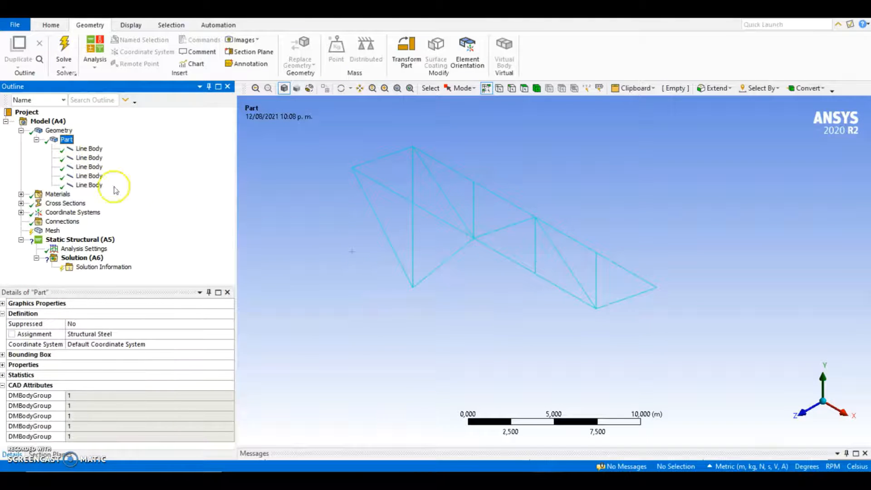
click(88, 166)
click(88, 175)
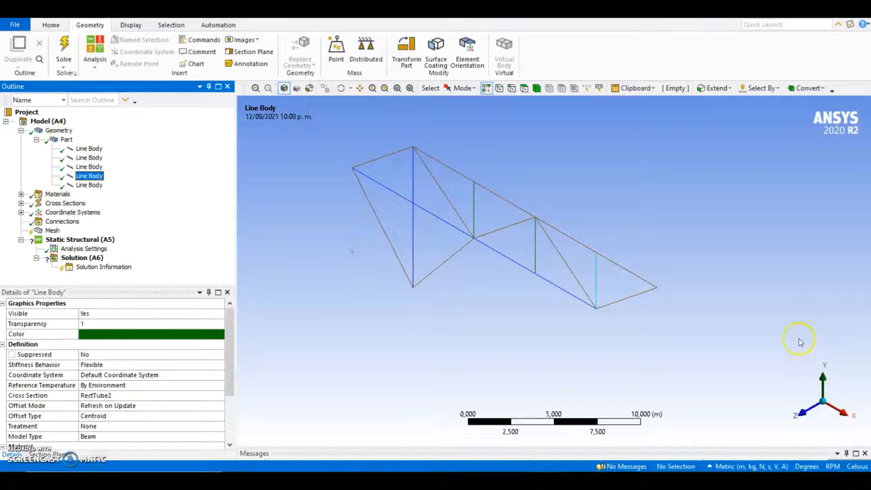
click(800, 412)
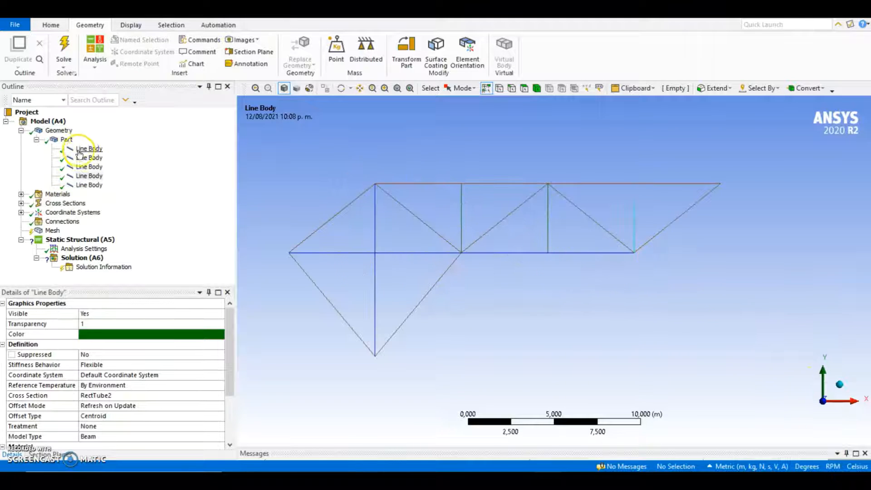
mouse_move(538, 294)
ctrl+middle_down()
mouse_move(585, 288)
mouse_move(544, 302)
ctrl+middle_up()
scroll(542, 290, up, 1)
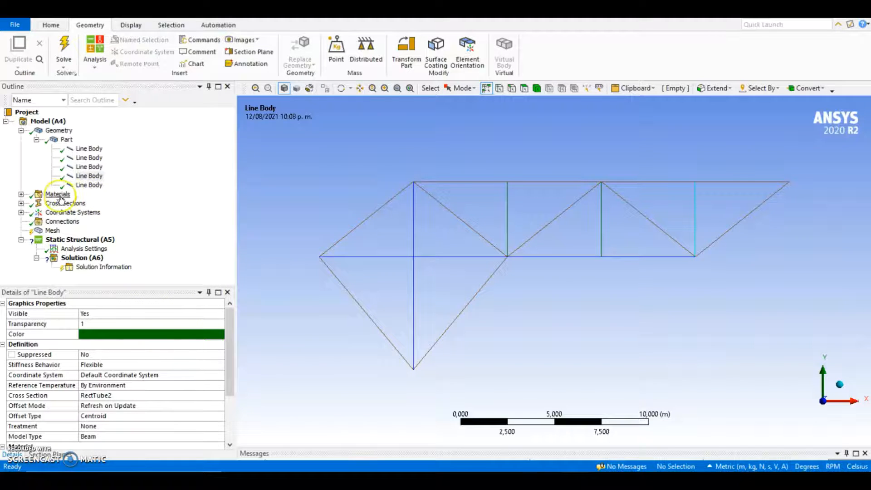
Step: Examine the assigned material and the members and dimensions of cross sections L2, RectTube1 and RectTube2
click(21, 195)
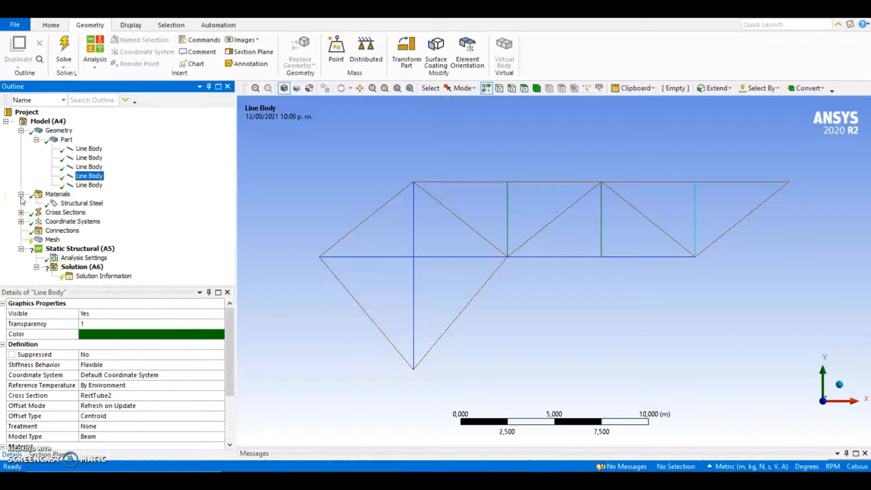
click(83, 205)
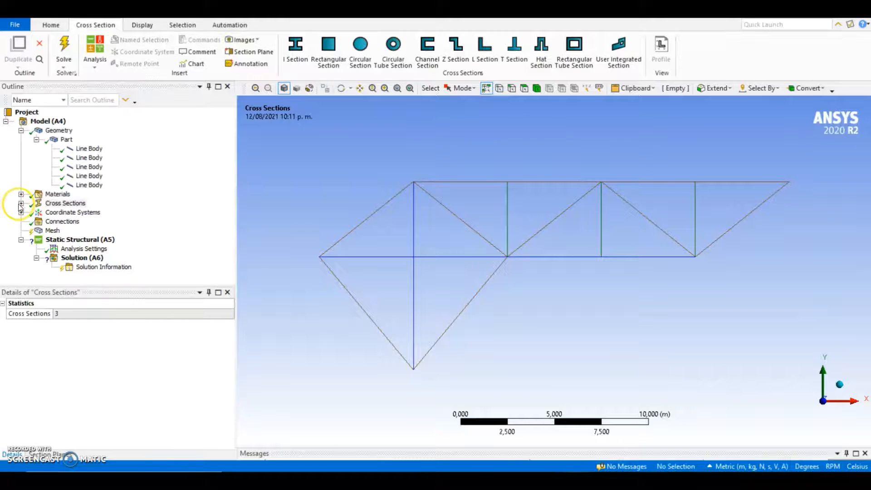
click(21, 203)
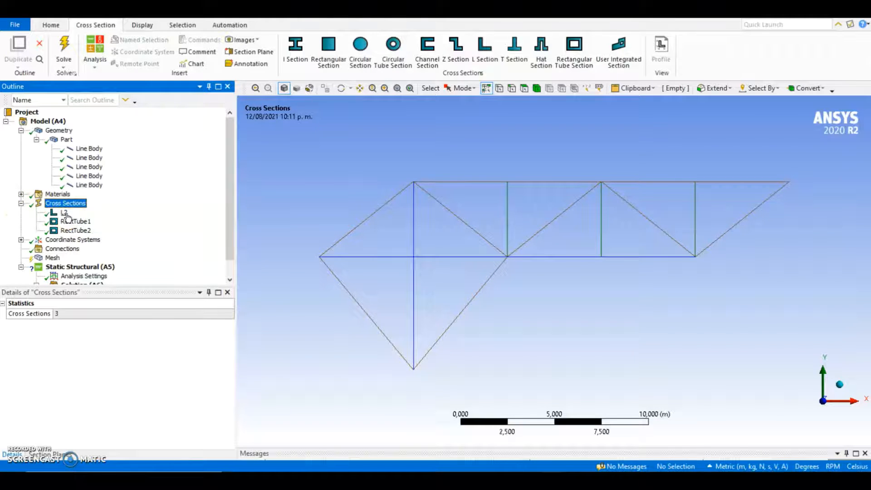
click(64, 213)
click(73, 221)
click(76, 231)
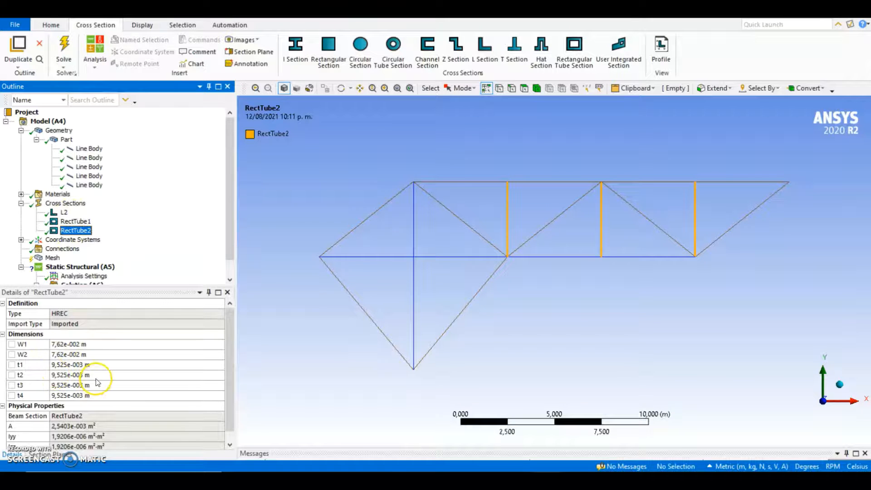
scroll(126, 233, down, 1)
click(21, 184)
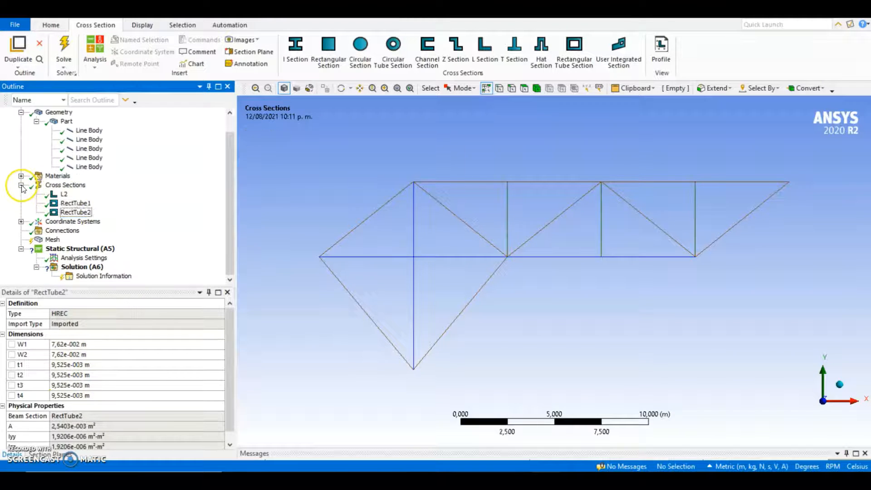
click(20, 212)
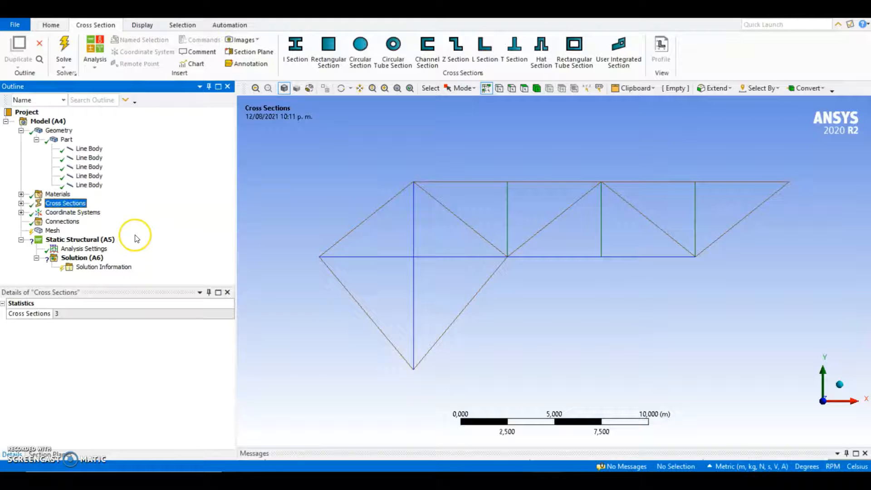
Step: Set the mesh element size to 0.2 m
click(52, 231)
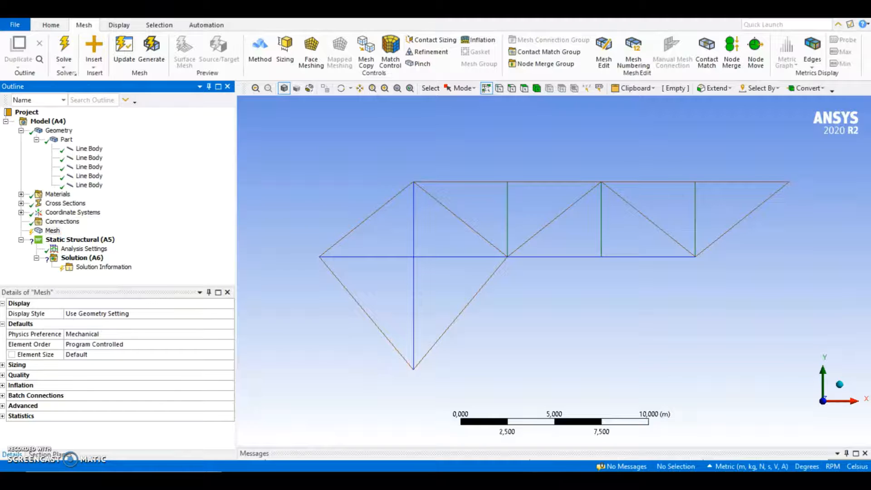
click(108, 355)
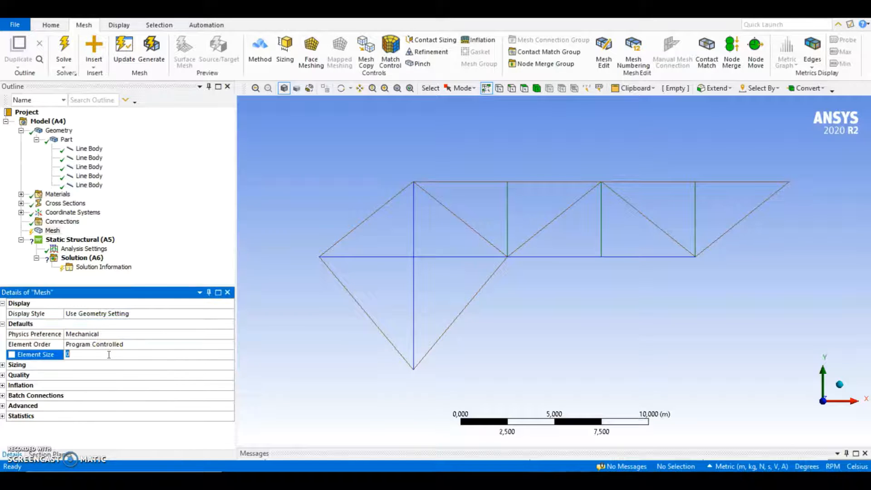
text(0)
key(Return)
Step: Set the mesh sizing's span angle center to Fine and update the mesh
click(3, 365)
scroll(133, 379, down, 1)
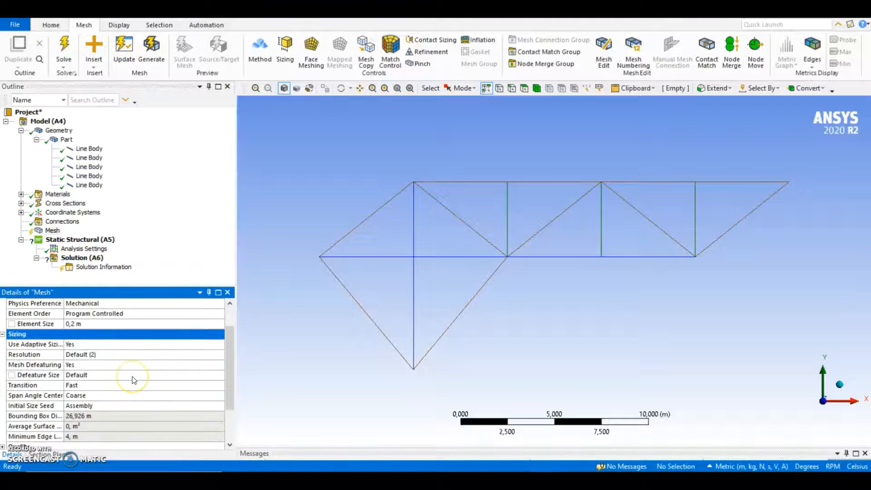
click(112, 395)
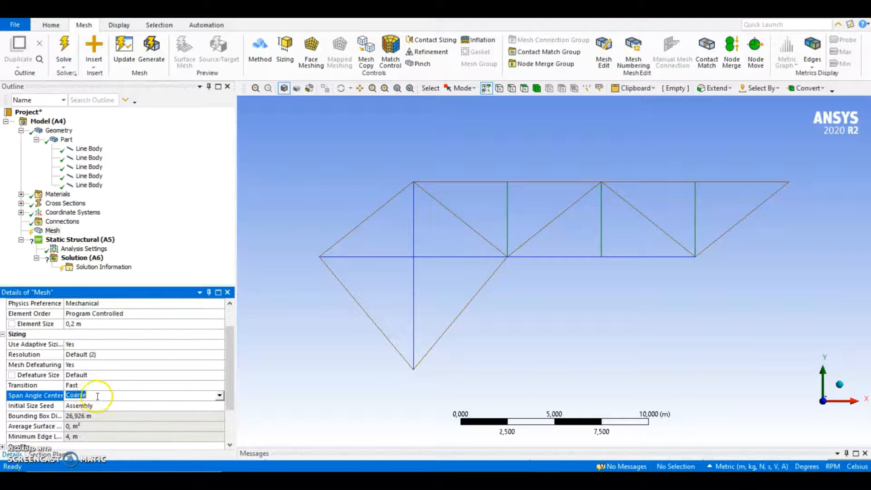
click(220, 395)
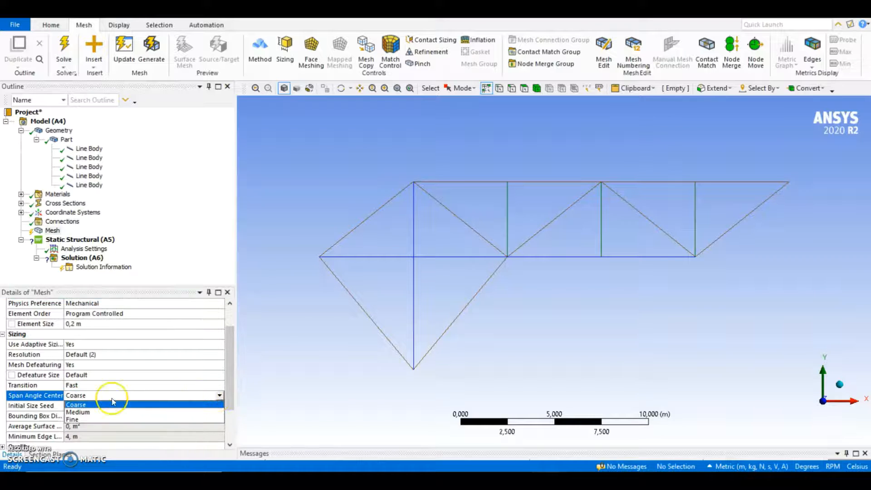
click(76, 419)
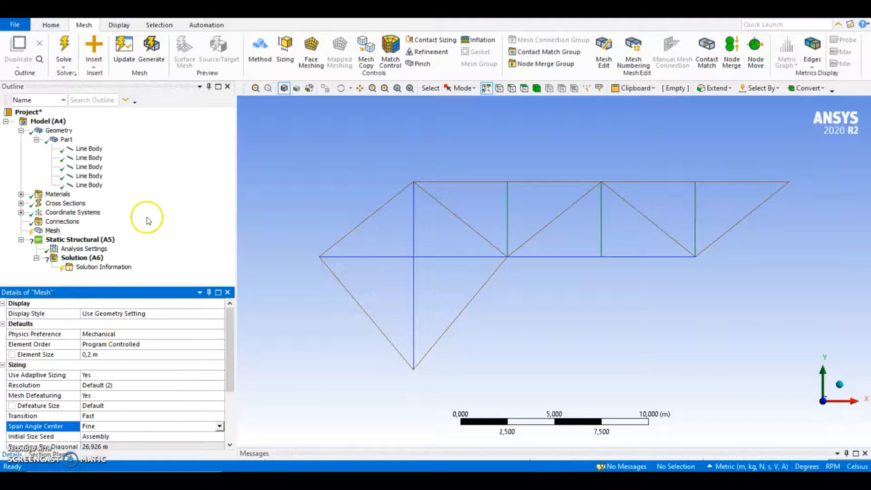
click(130, 49)
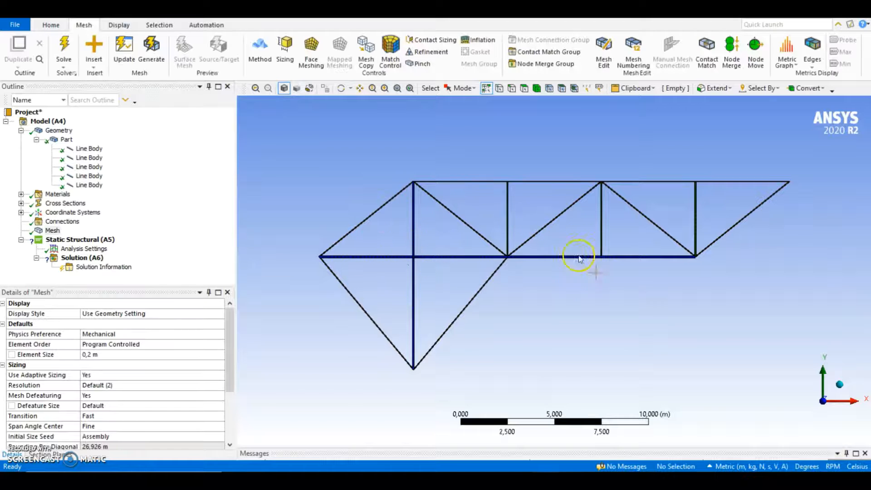
Step: Examine the mesh elements up close along the lower chord and at the joint where the diagonals meet the vertical
scroll(529, 302, up, 8)
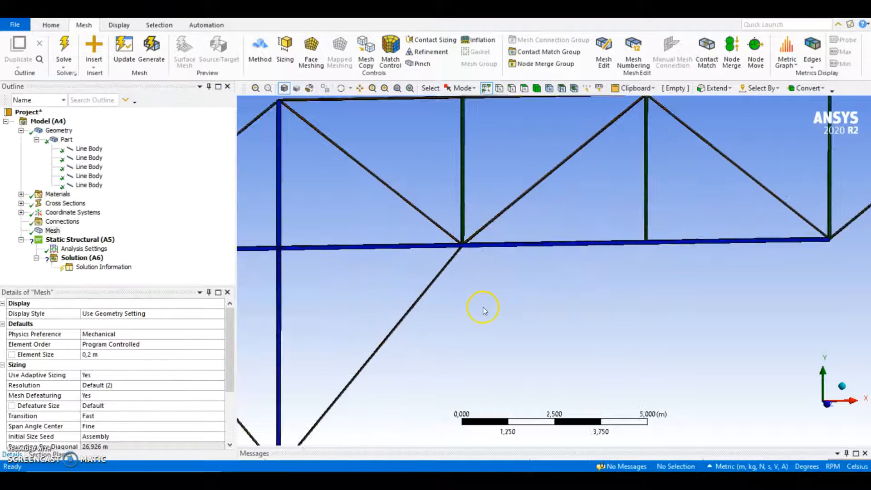
scroll(430, 202, up, 8)
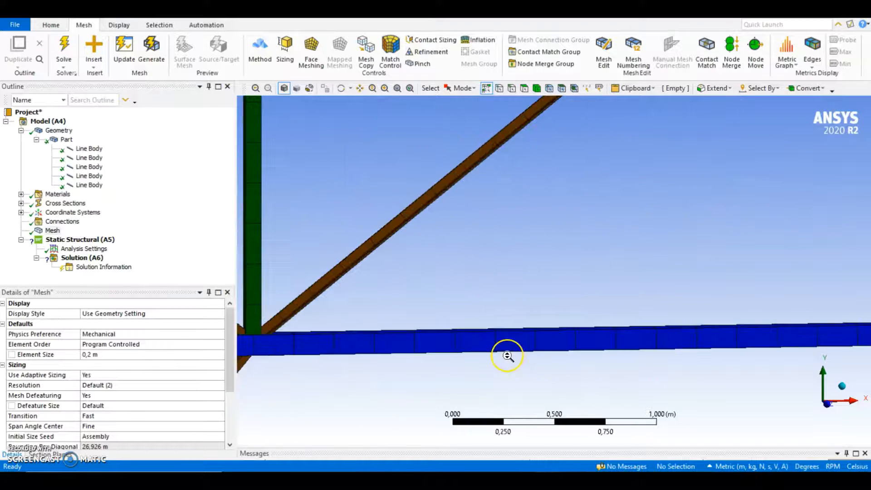
ctrl+middle_drag(507, 356, 694, 345)
scroll(537, 349, up, 3)
scroll(537, 350, down, 1)
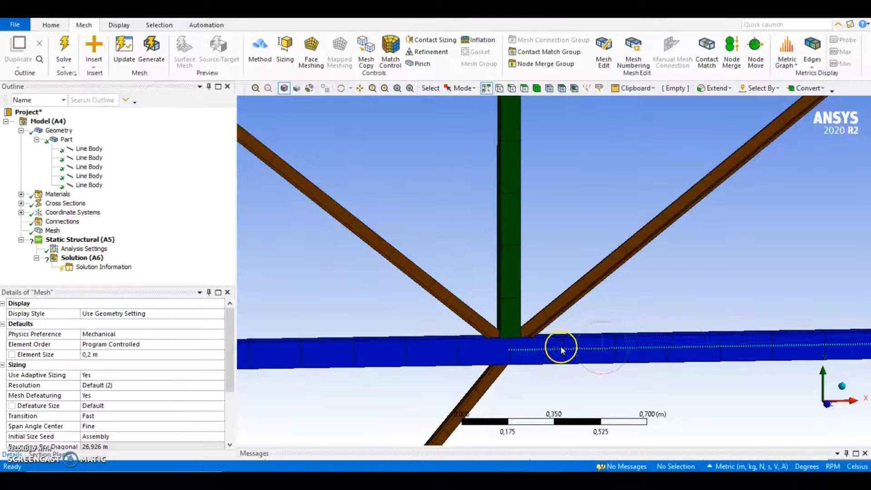
scroll(595, 330, down, 5)
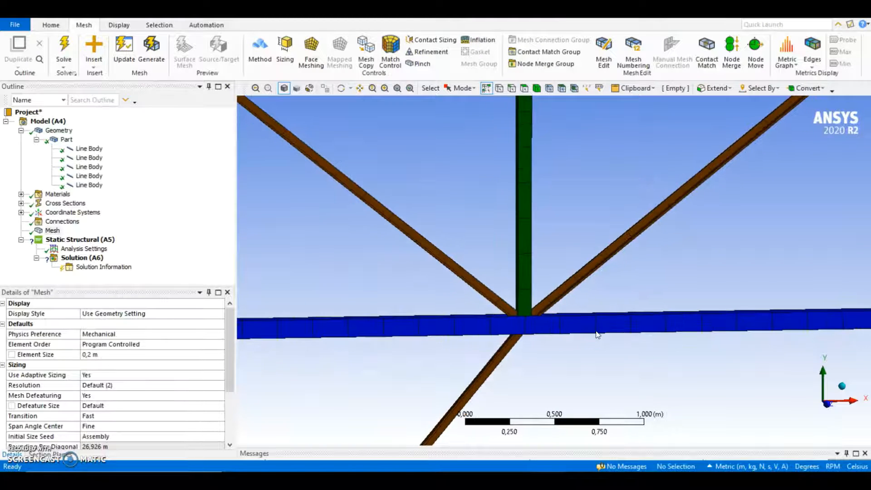
scroll(595, 334, down, 10)
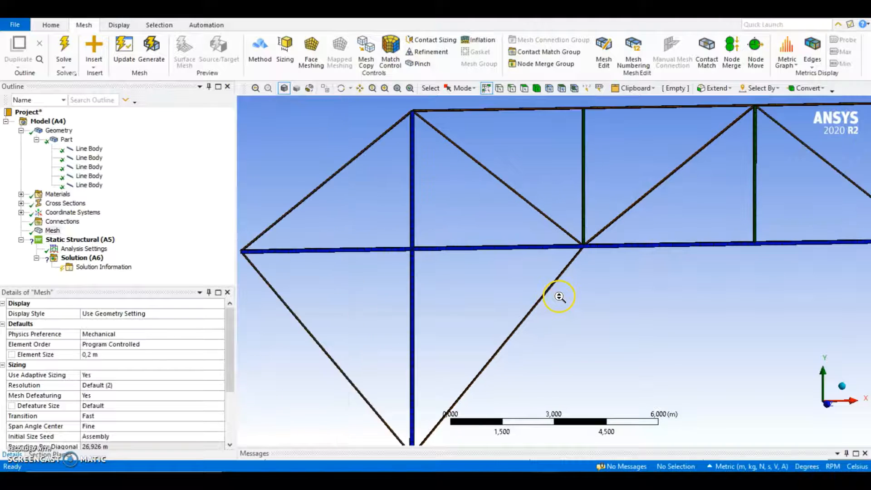
Step: Inspect the mesh across the remaining truss panels and return to a front view of the whole meshed truss
scroll(669, 327, up, 2)
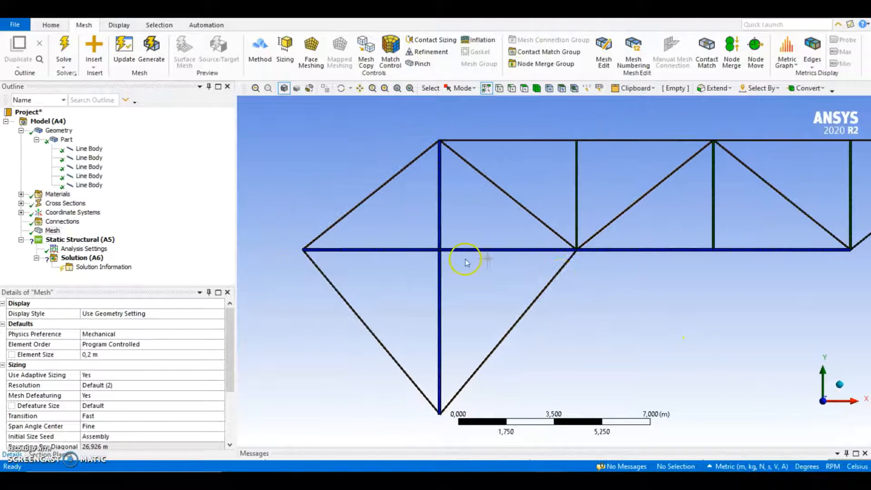
ctrl+middle_drag(373, 257, 519, 344)
scroll(519, 343, up, 2)
ctrl+middle_drag(606, 343, 450, 289)
scroll(449, 289, down, 4)
ctrl+middle_drag(713, 346, 603, 307)
scroll(607, 286, down, 3)
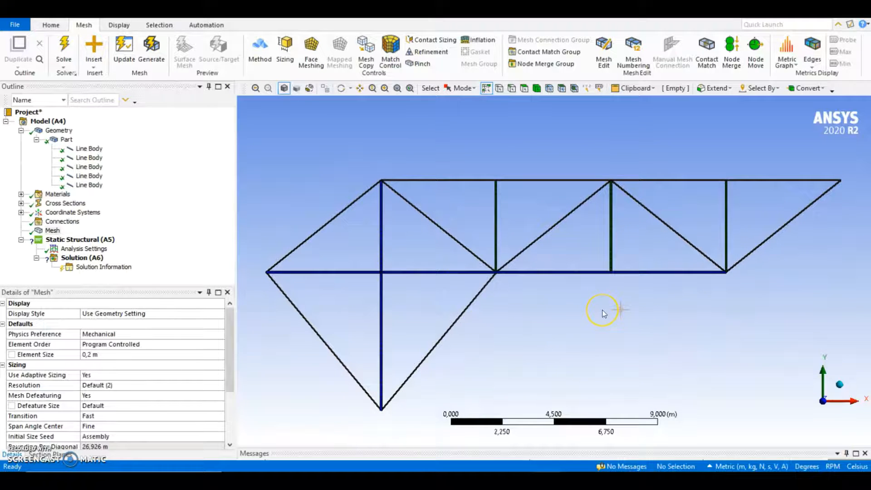
scroll(603, 310, up, 1)
scroll(597, 313, down, 1)
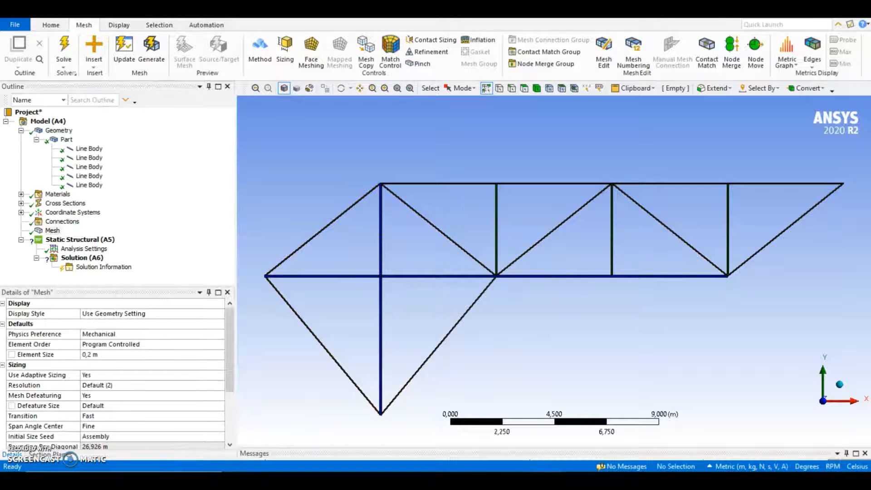
Step: Add a displacement support to the static structural analysis and scope it to the truss's leftmost vertex, R1 in the reference diagram
click(68, 242)
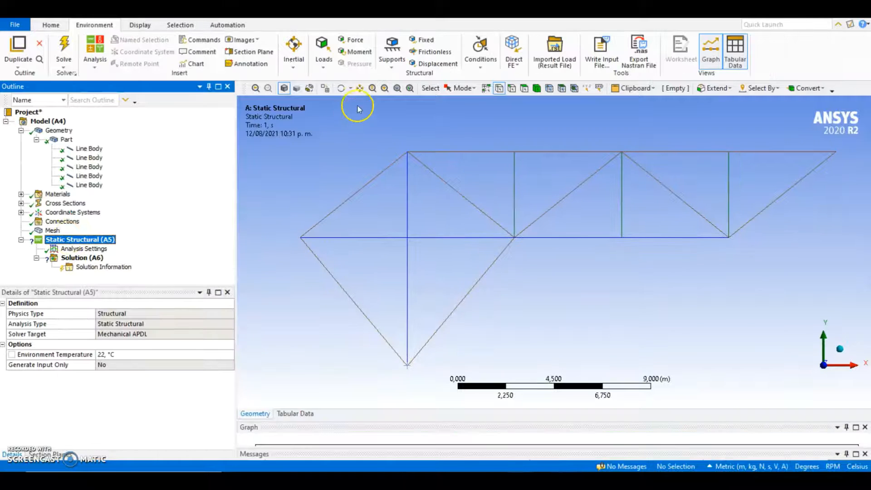
click(427, 66)
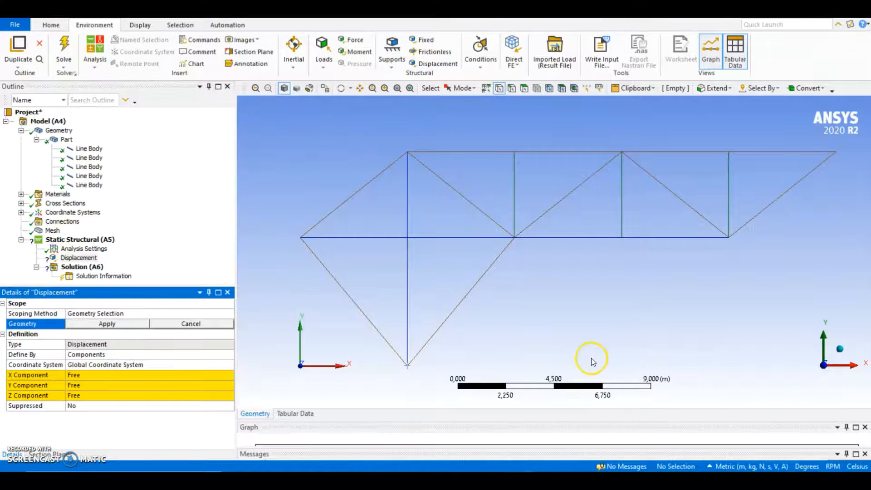
key(alt+Tab)
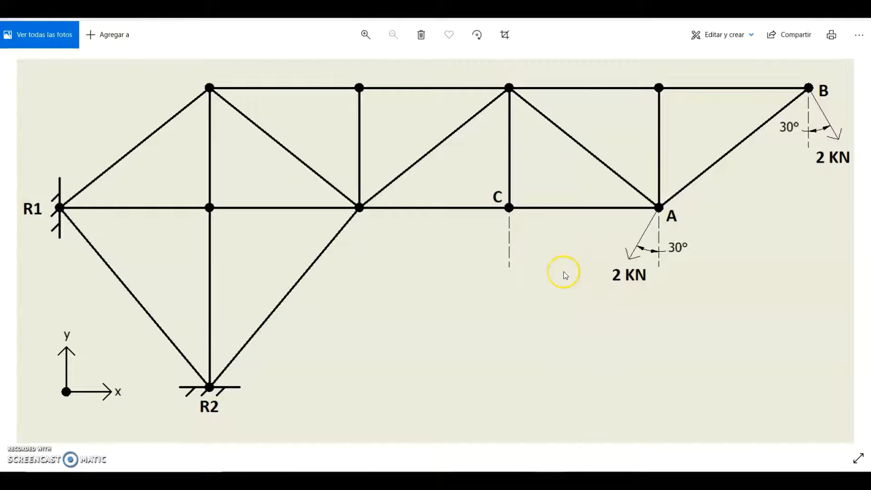
key(alt+Tab)
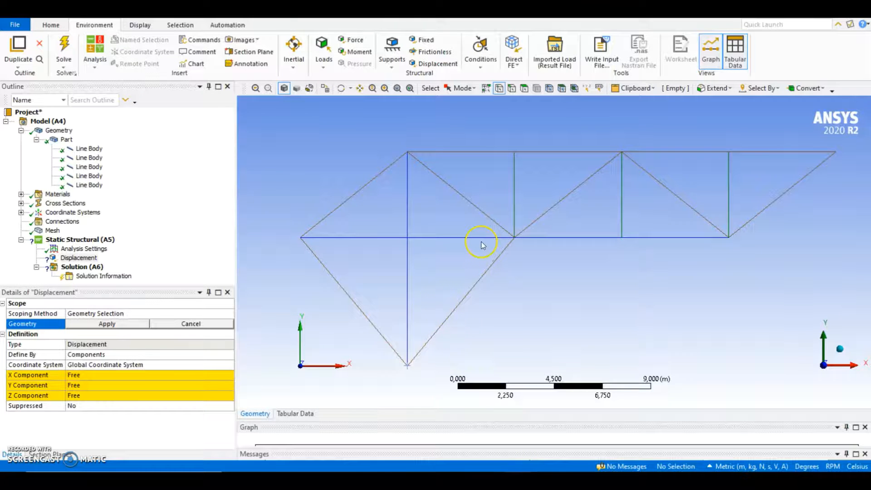
scroll(379, 317, up, 2)
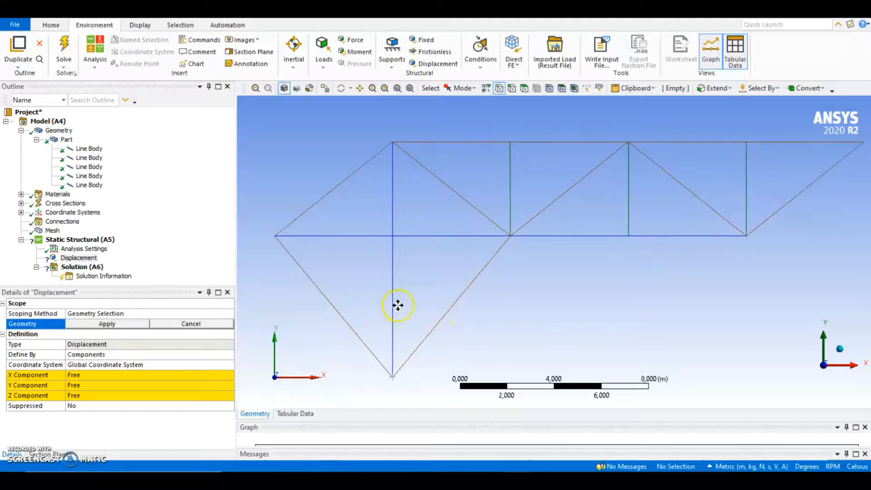
click(283, 231)
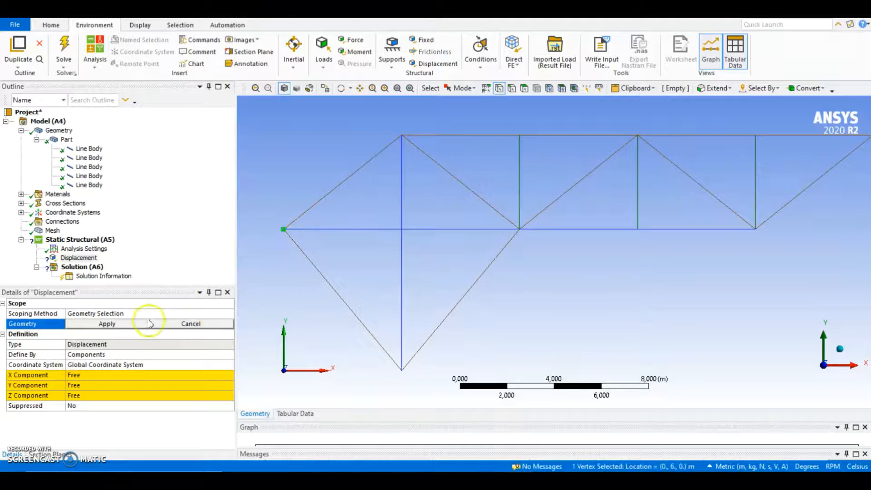
click(136, 324)
Step: Set the X, Y and Z components of the leftmost vertex's displacement support to 0 m
click(86, 375)
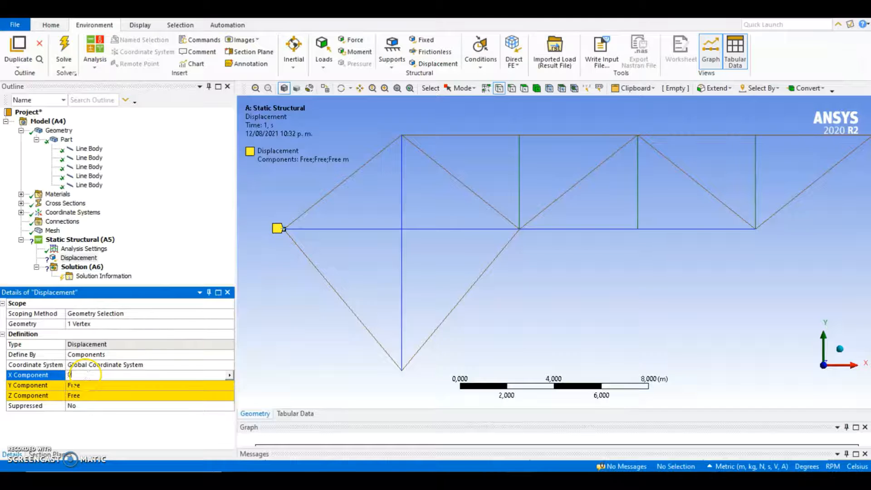
text(0)
key(Return)
click(87, 384)
text(0)
key(Return)
click(96, 395)
text(0)
key(Return)
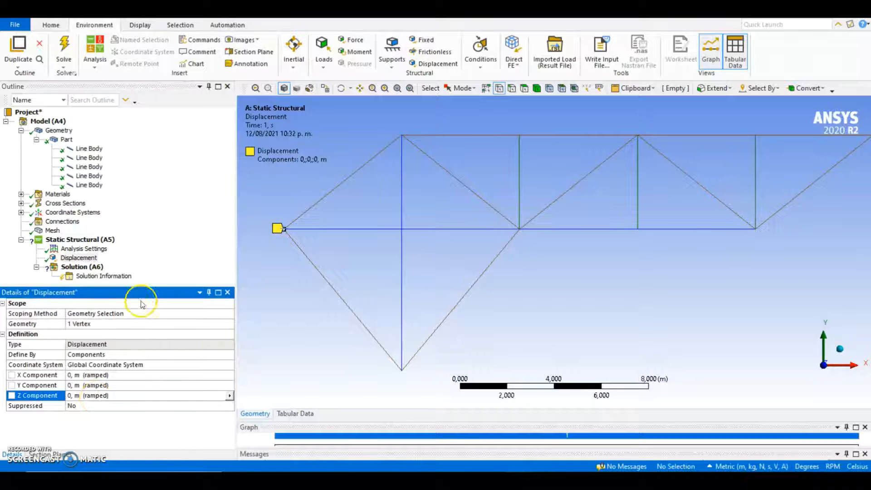
Step: Add a second displacement support at the truss's lowest vertex, with X, Y and Z components of 0 m
click(434, 63)
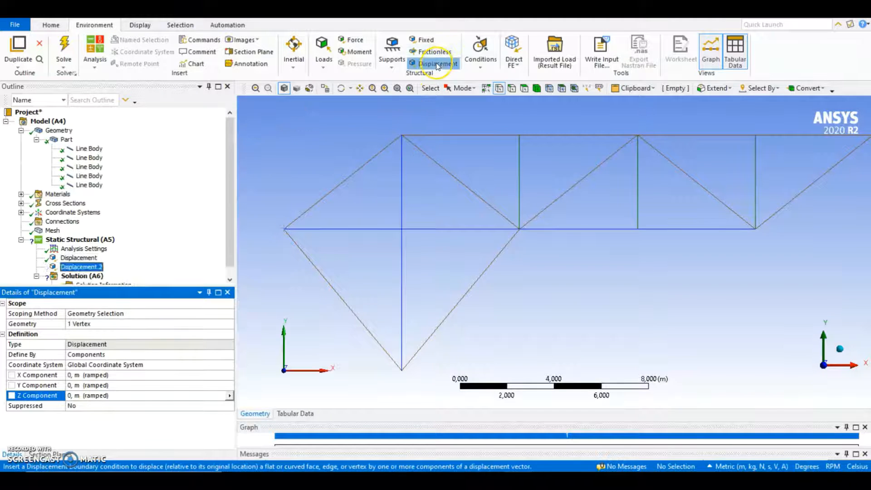
click(401, 372)
click(109, 323)
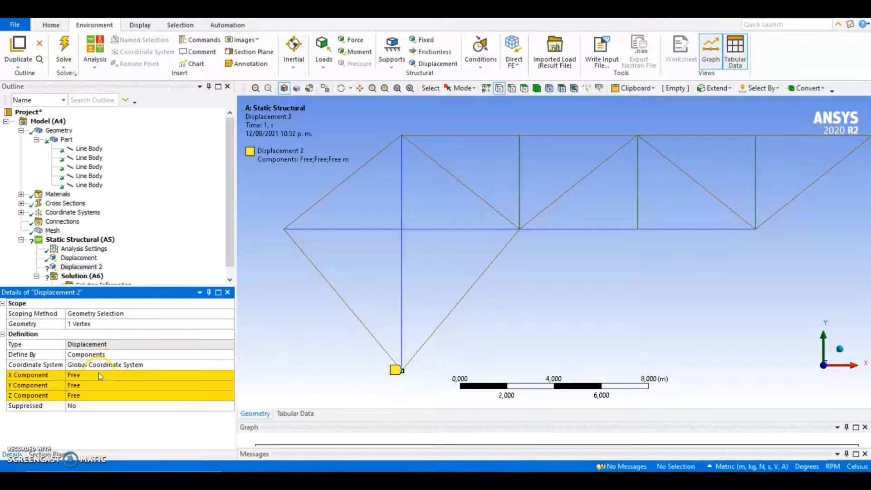
click(100, 375)
text(0)
key(Return)
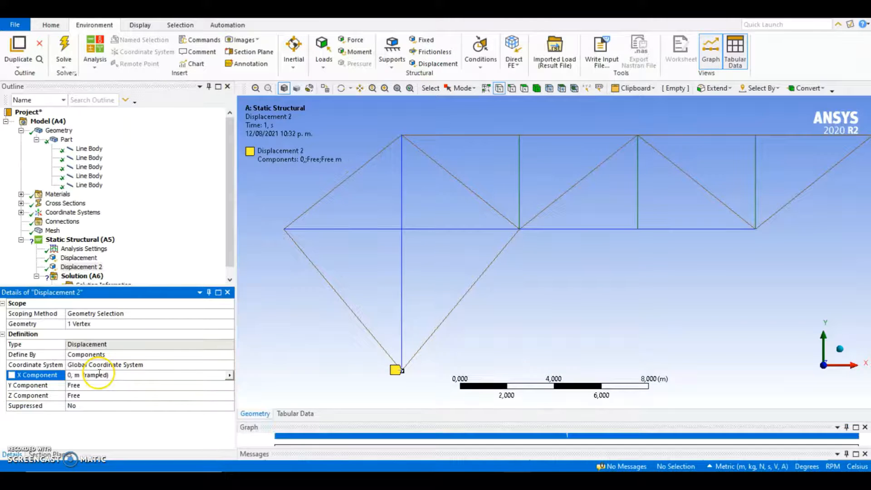
click(98, 385)
text(0)
key(Return)
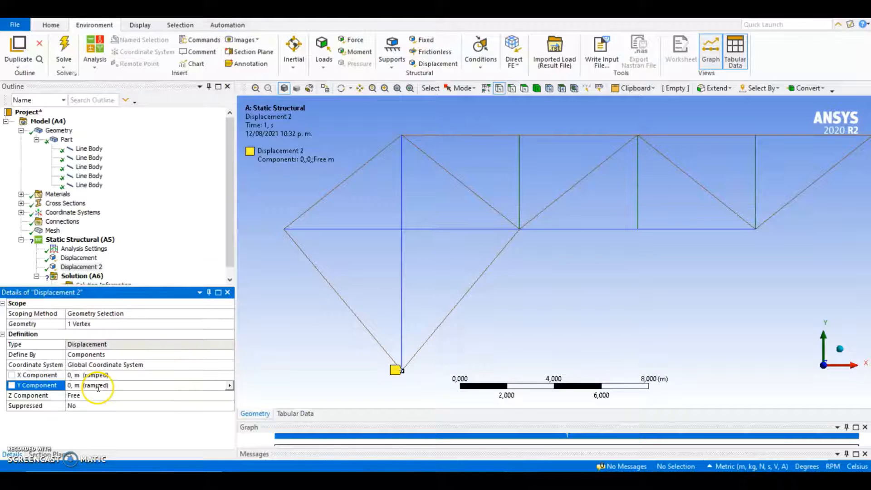
click(103, 395)
text(0)
key(Return)
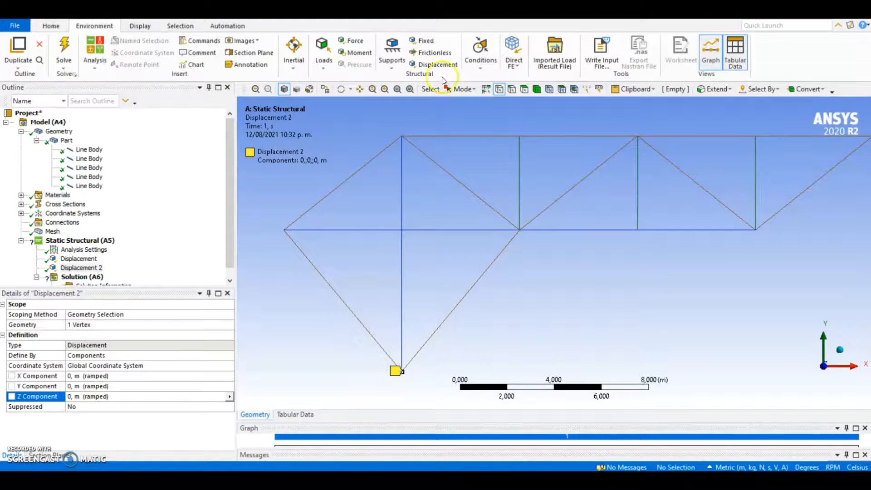
Step: Add a displacement at lower-chord joint C, below the second green vertical, with X 0 m, Y -0.003 m and Z 0 m
click(435, 64)
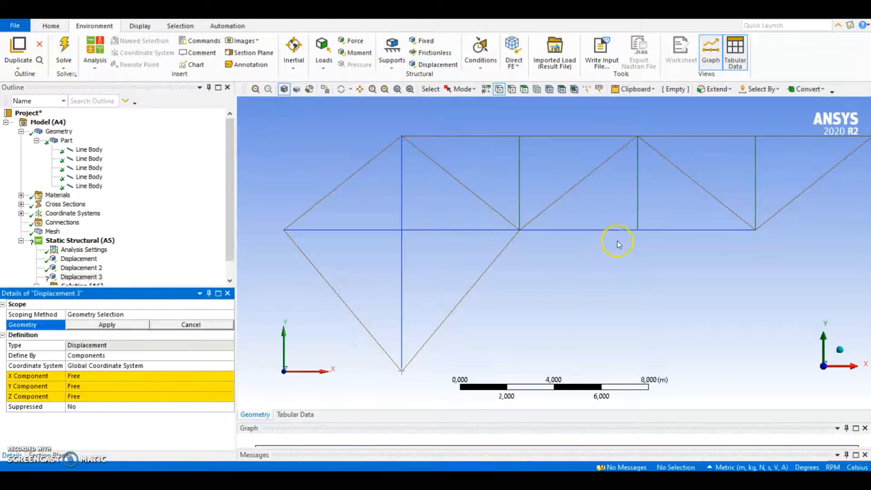
click(638, 229)
click(107, 325)
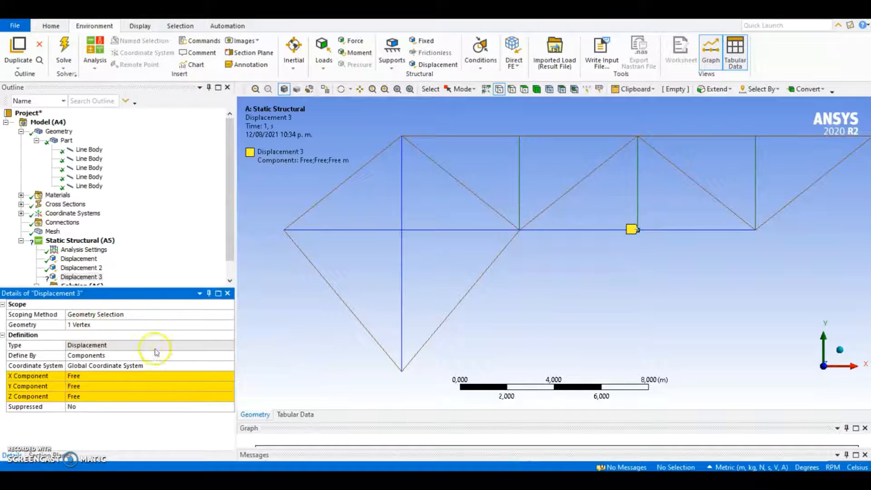
click(84, 375)
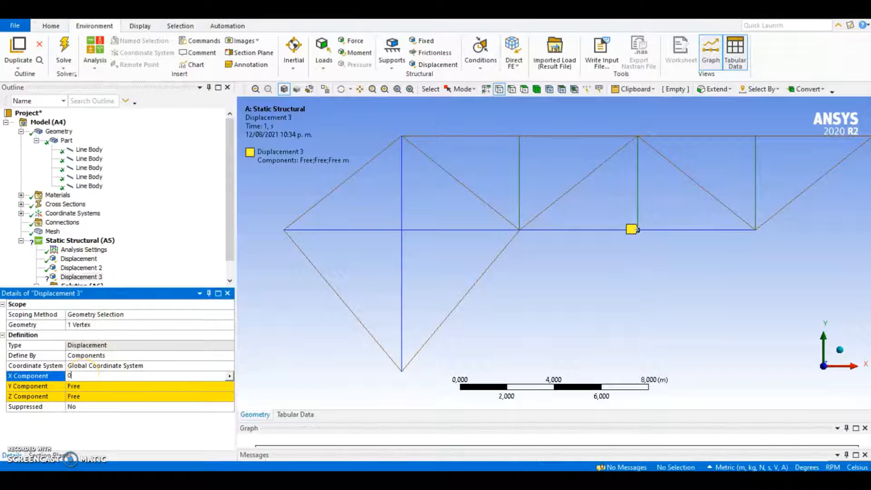
text(0)
click(90, 387)
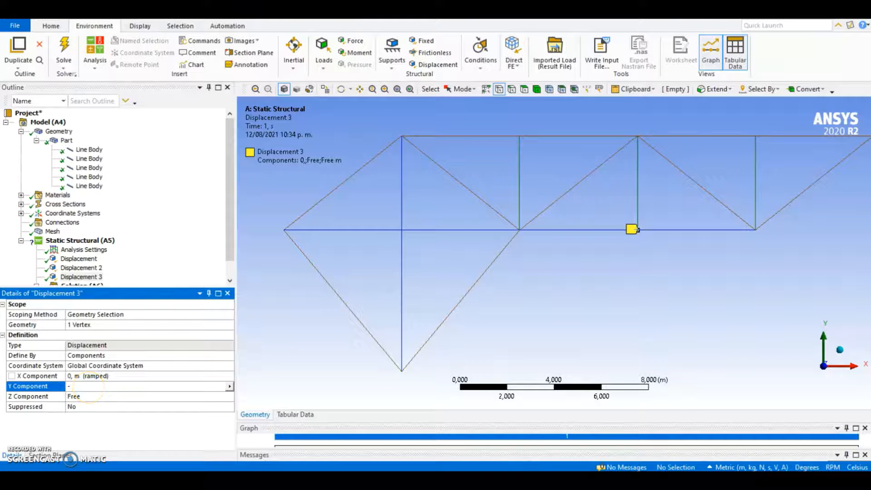
text(-0,00)
key(Return)
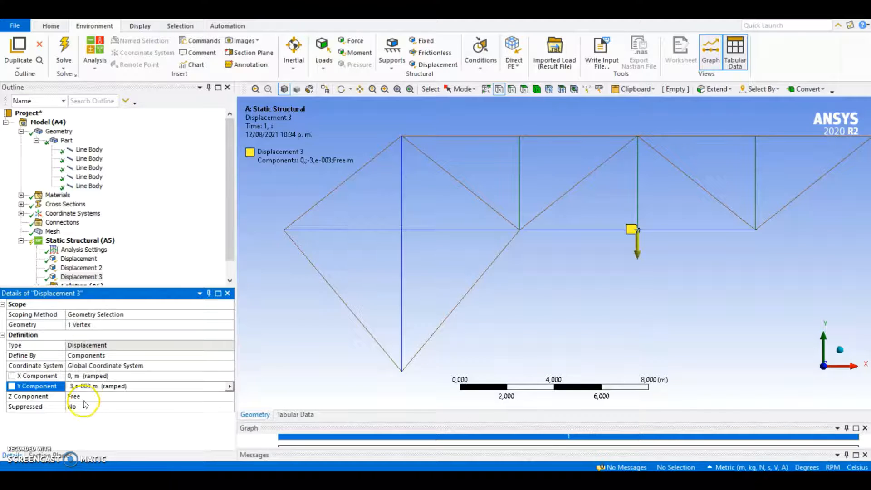
click(88, 395)
text(0)
key(Return)
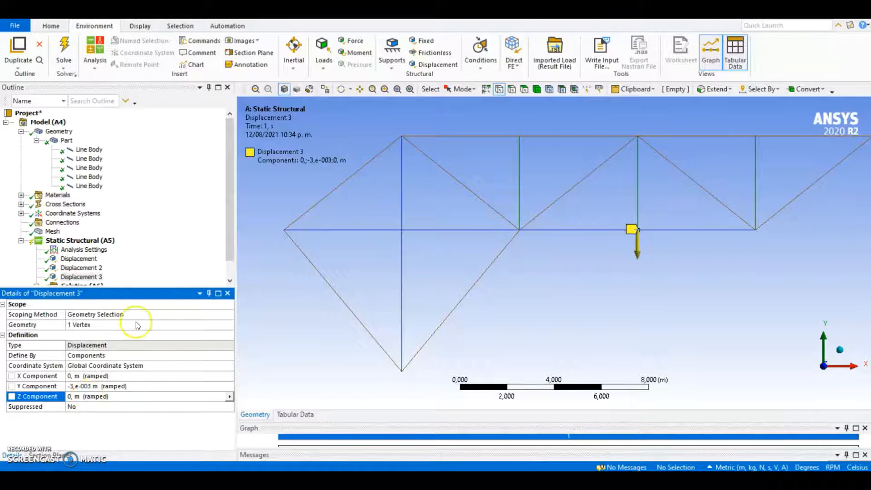
Step: Apply a force defined by components at joint A, the lower chord's right end, with X -1000 N and Y -1732.05 N
scroll(640, 213, down, 1)
scroll(595, 245, up, 2)
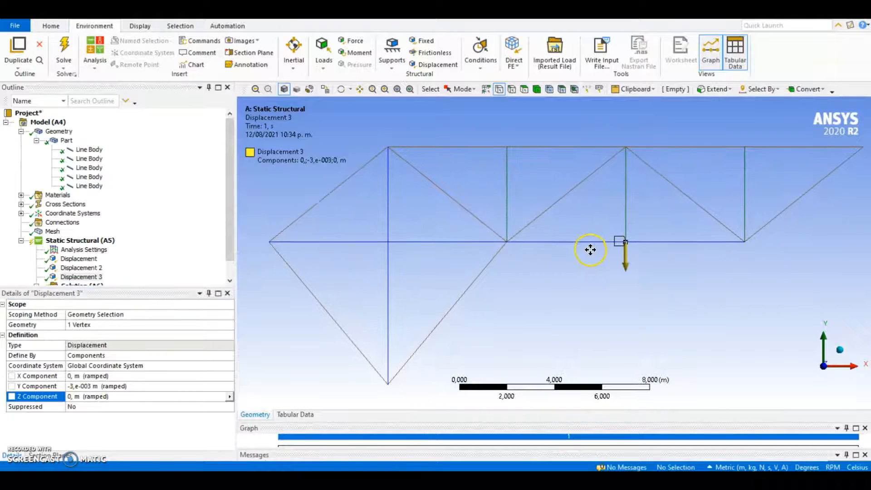
scroll(200, 220, down, 1)
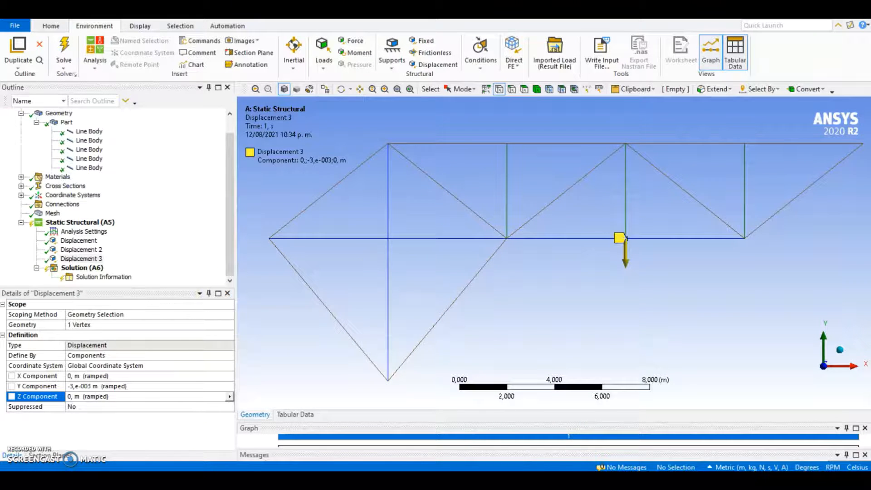
click(353, 45)
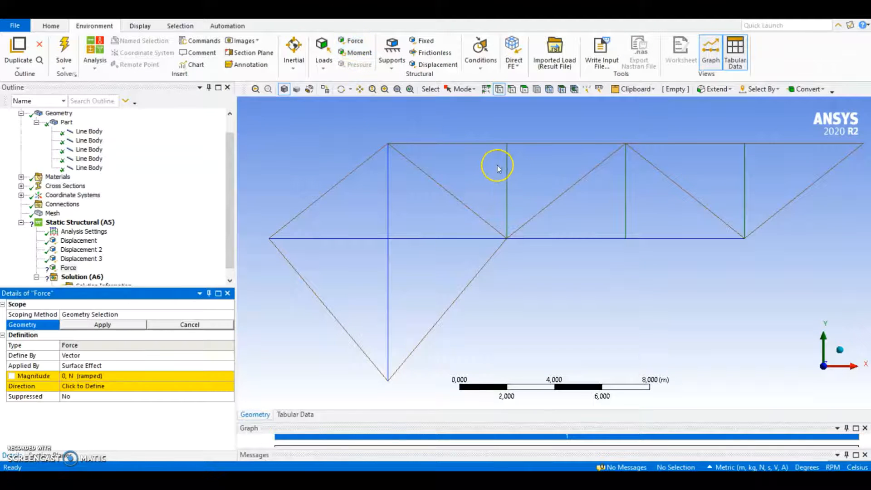
click(548, 476)
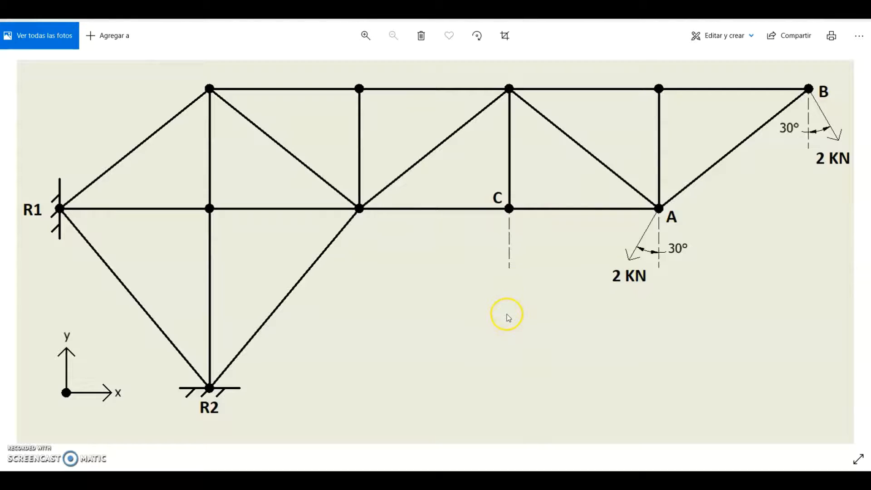
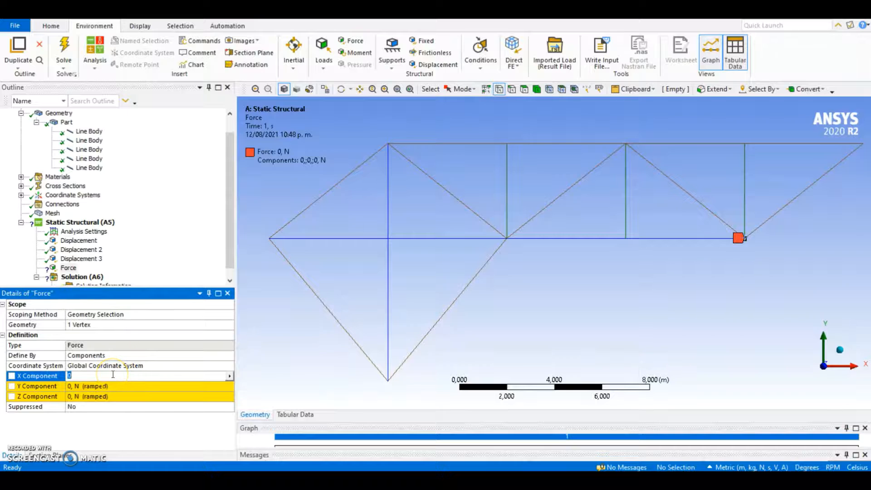
text(-1000)
key(Return)
click(117, 385)
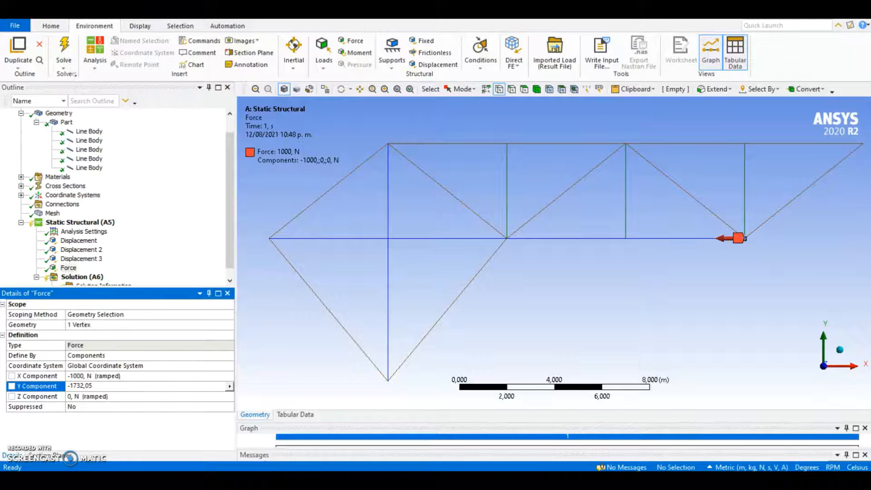
key(Return)
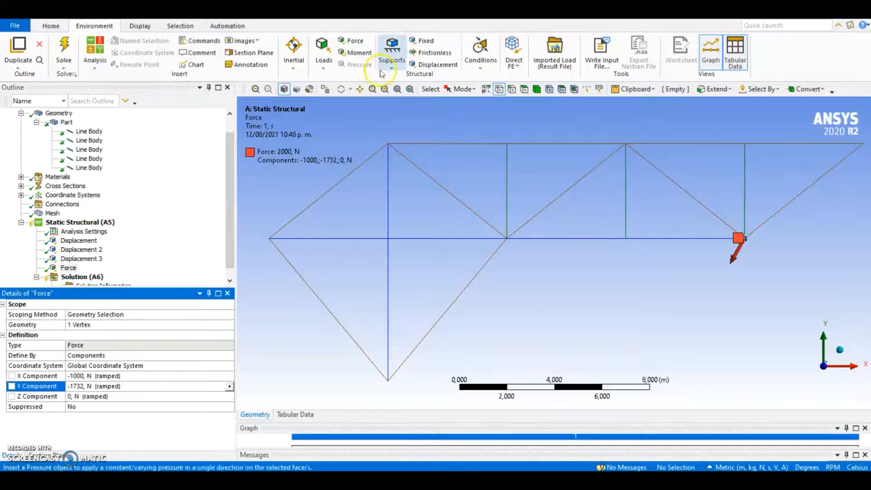
Step: Add a second force at joint B, the upper chord's right end, and define it by components
click(352, 41)
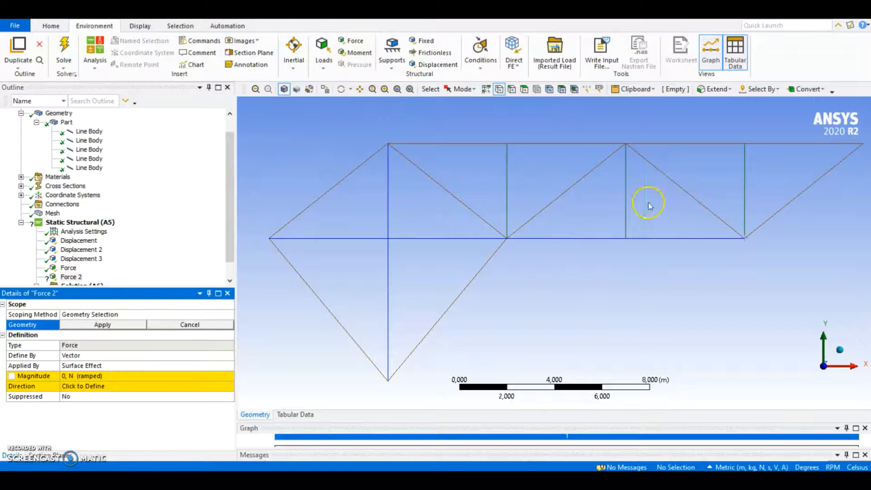
click(862, 144)
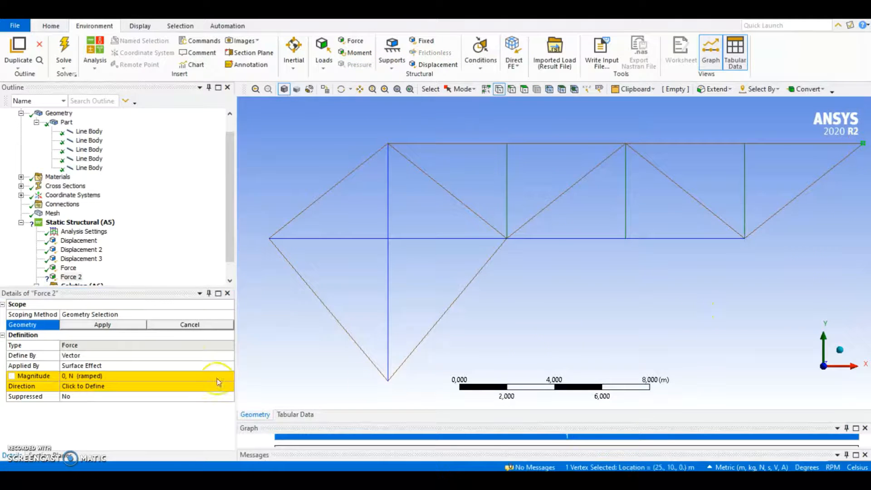
click(113, 324)
click(162, 357)
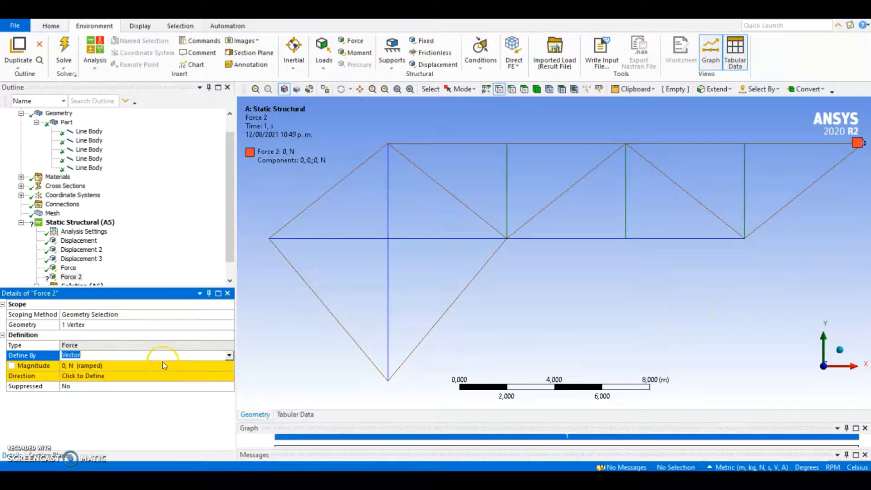
click(230, 356)
click(107, 375)
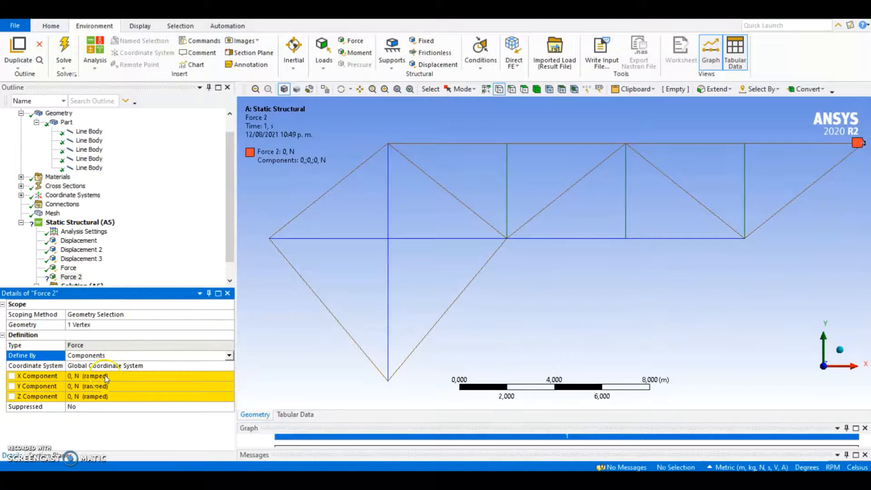
Step: Set the force at joint B to 1000 N in X and -1732 N in Y
click(105, 375)
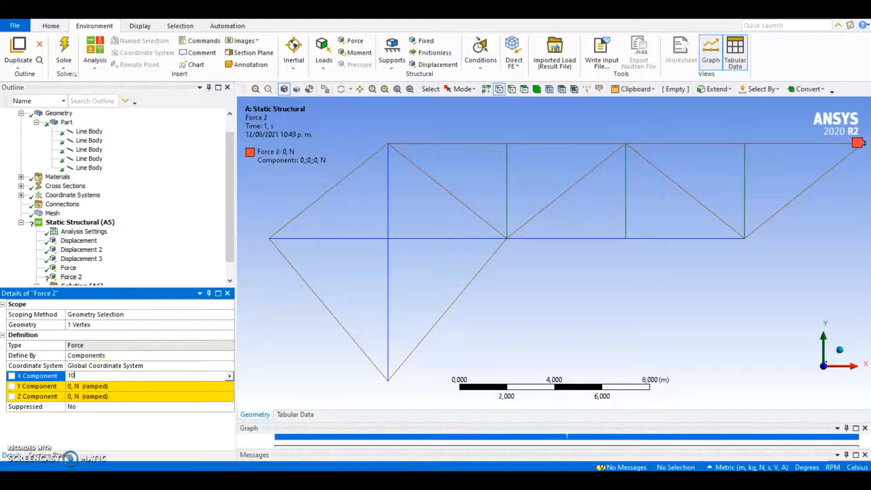
text(1000)
key(Return)
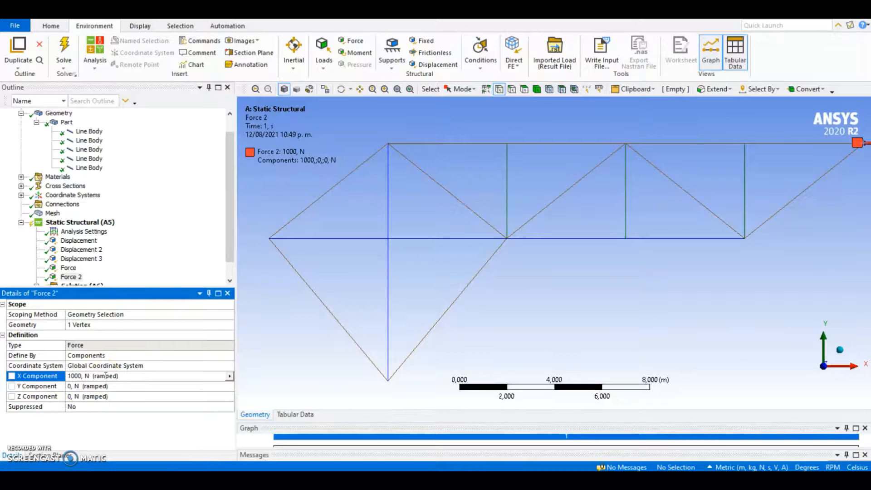
click(105, 385)
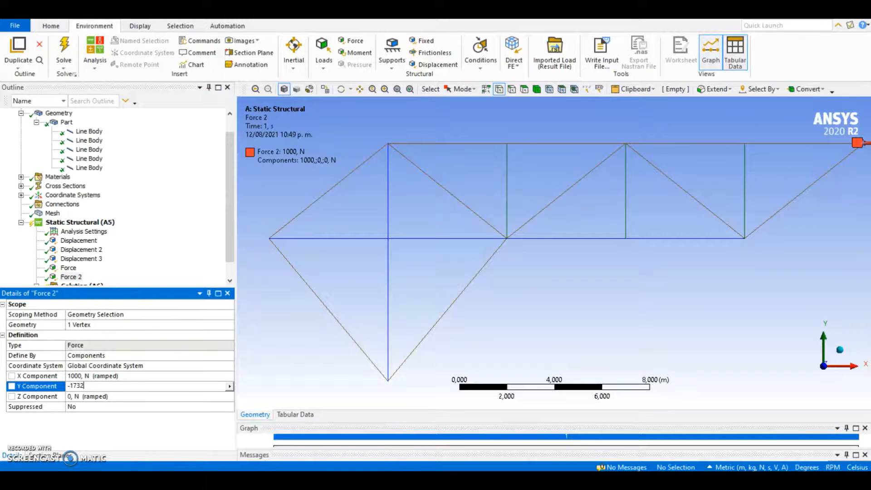
key(Return)
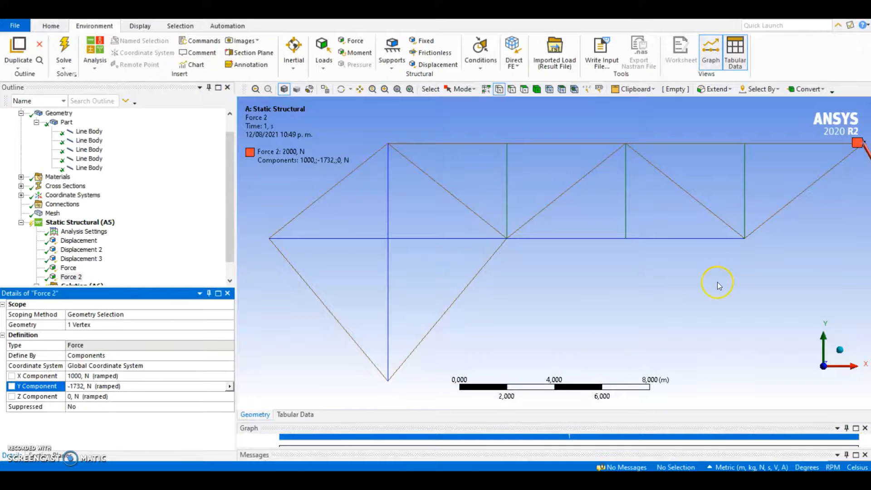
ctrl+middle_drag(717, 285, 688, 289)
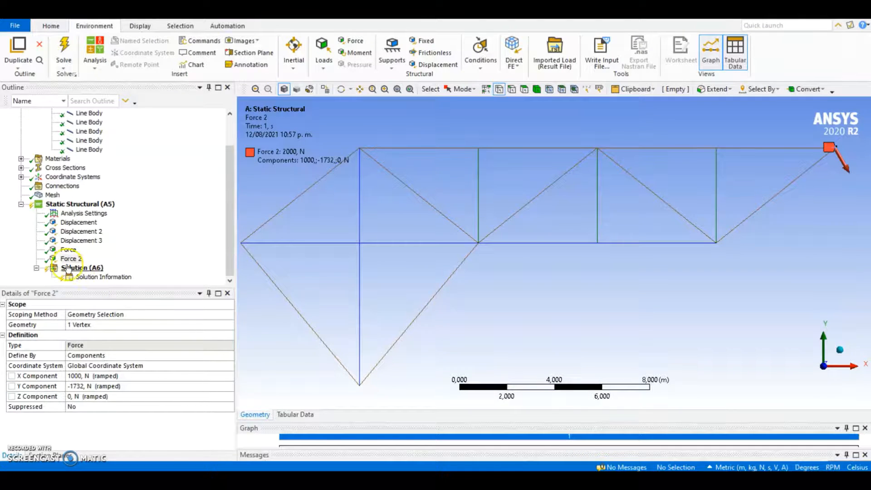
Step: Add a Total Deformation result to the solution, scoped to all bodies of the truss
click(70, 268)
click(369, 64)
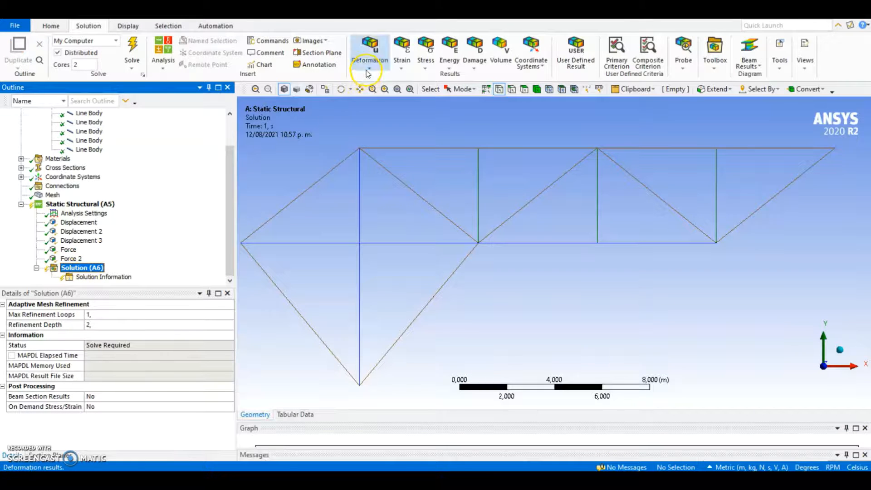
click(373, 78)
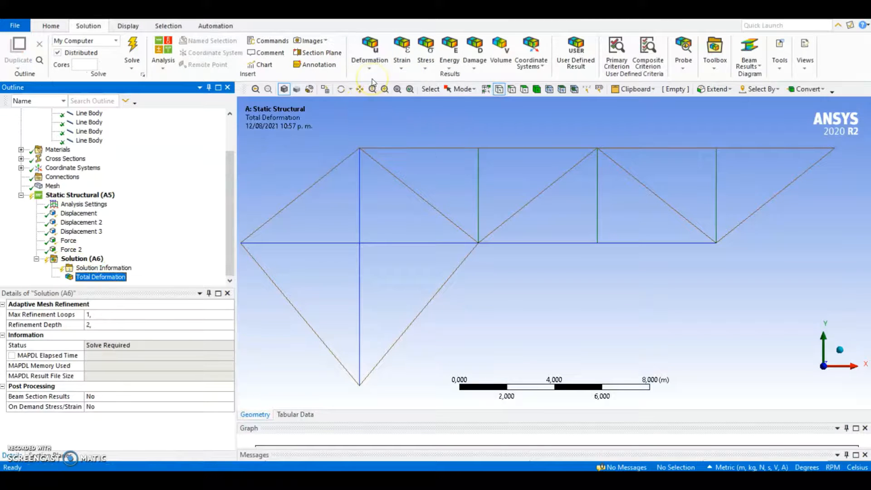
ctrl+middle_drag(450, 326, 457, 326)
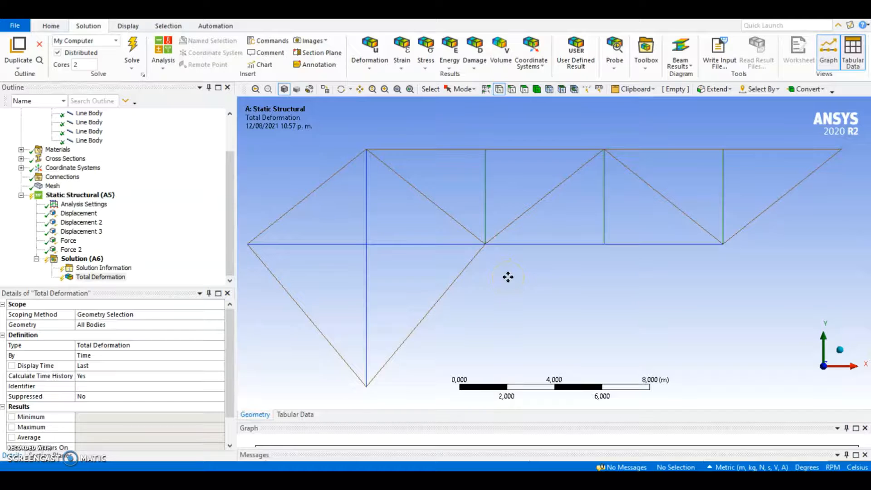
ctrl+middle_drag(508, 277, 513, 273)
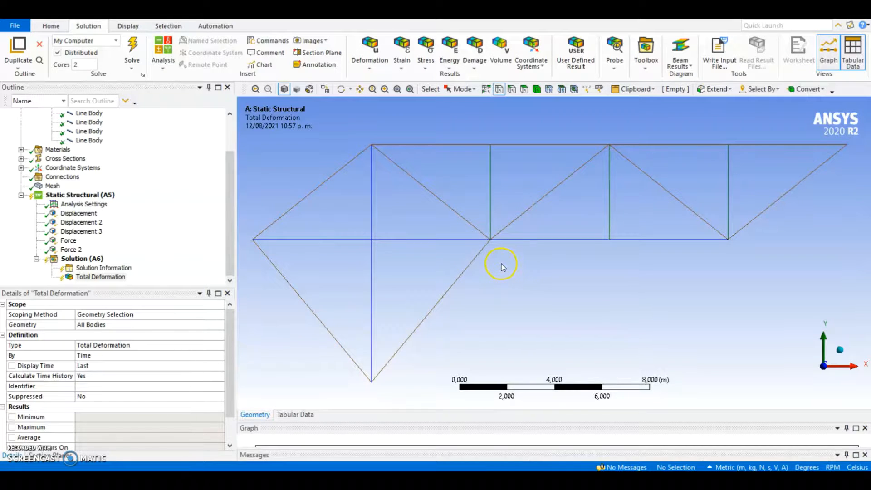
Step: Add a Directional Deformation result along the X Axis, scoped to the truss's lowest joint, node 1
click(369, 70)
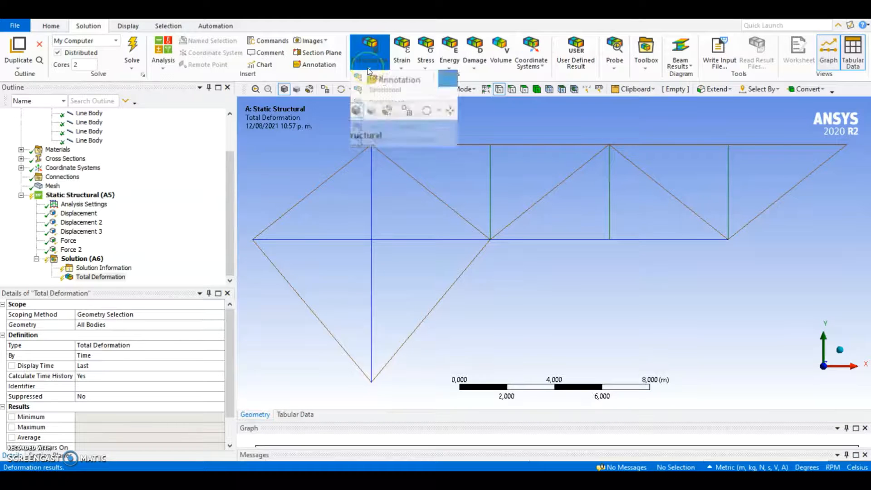
click(383, 91)
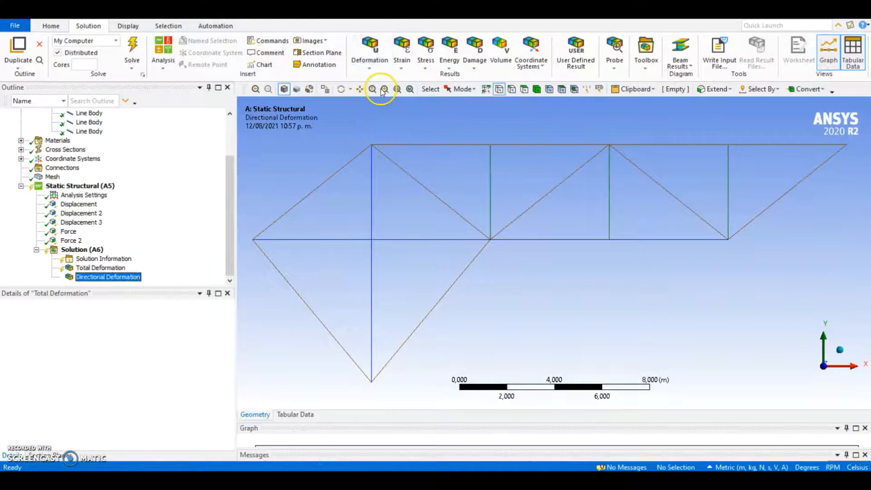
click(119, 325)
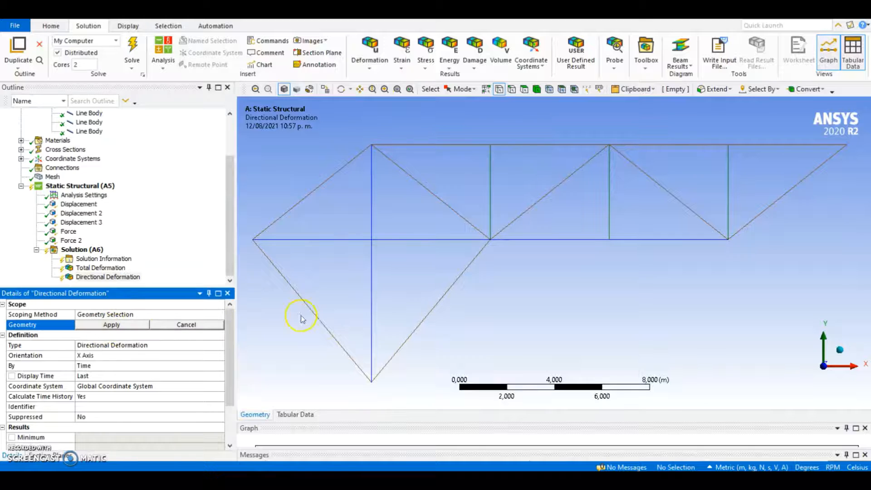
click(371, 383)
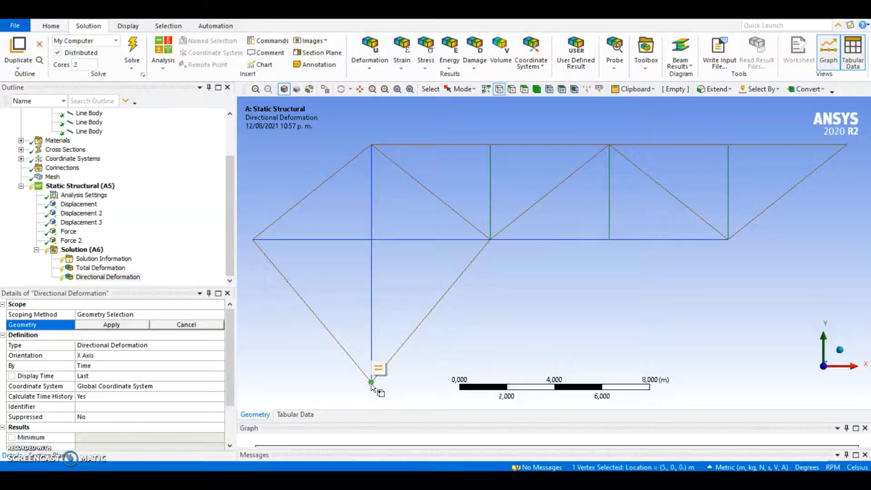
click(136, 323)
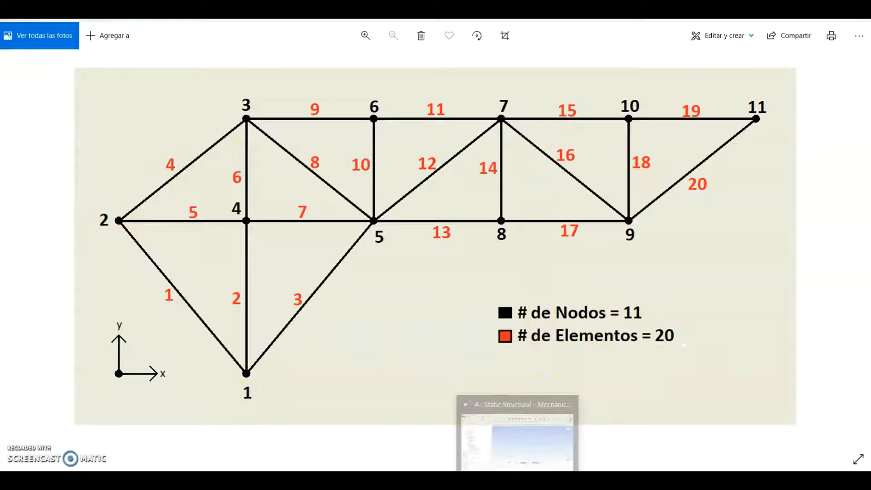
Step: Switch back to ANSYS Mechanical and add a Directional Deformation result at the same lowest joint, oriented along the Y Axis
click(518, 480)
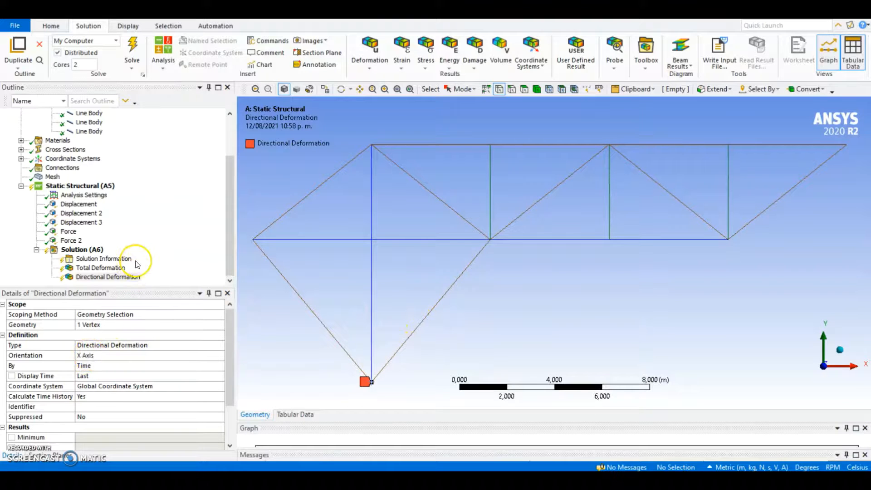
click(379, 68)
click(377, 89)
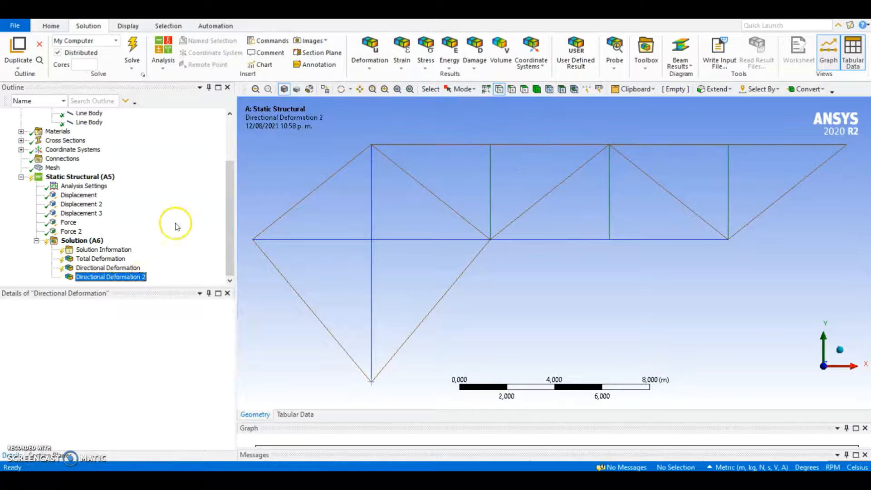
click(130, 324)
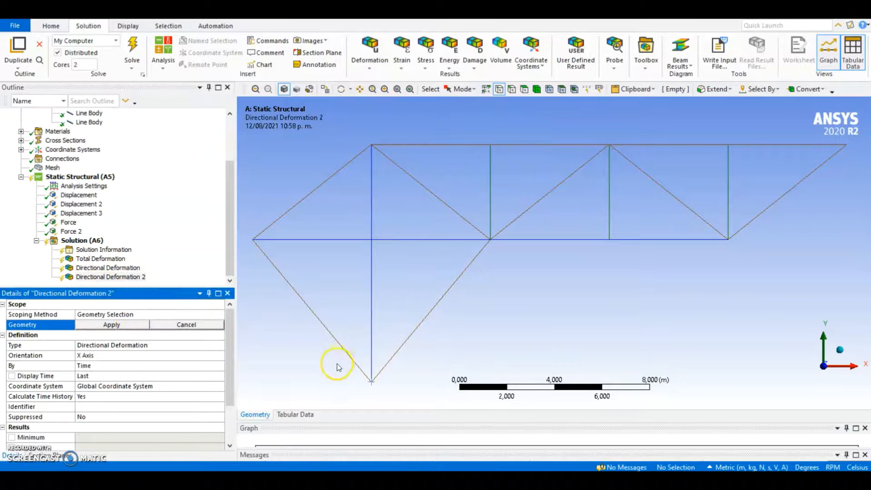
click(371, 381)
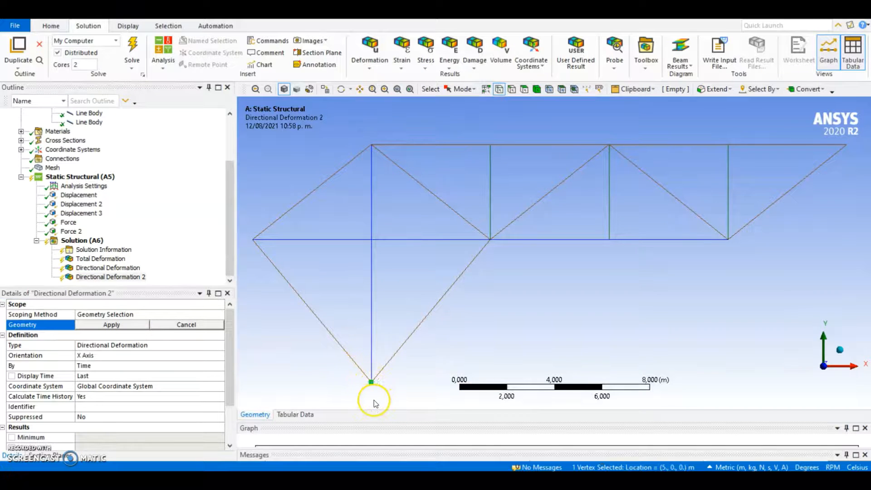
click(111, 325)
click(98, 357)
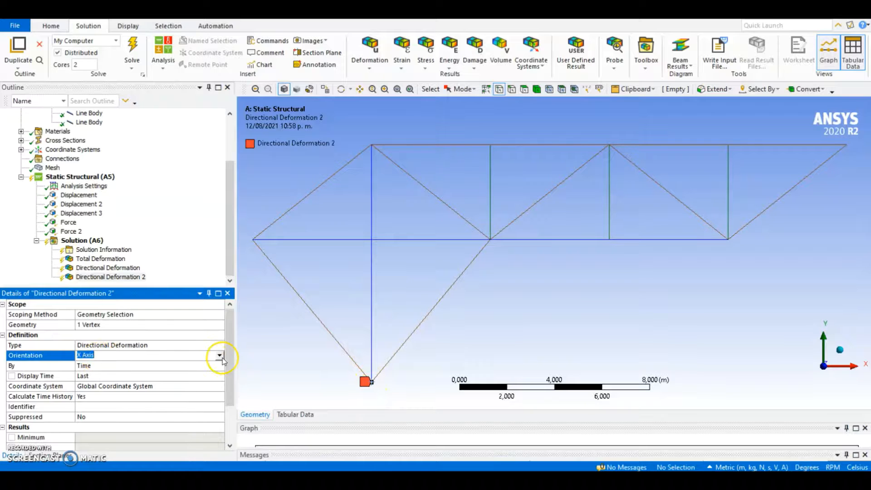
click(219, 355)
click(102, 370)
ctrl+middle_drag(275, 244, 281, 247)
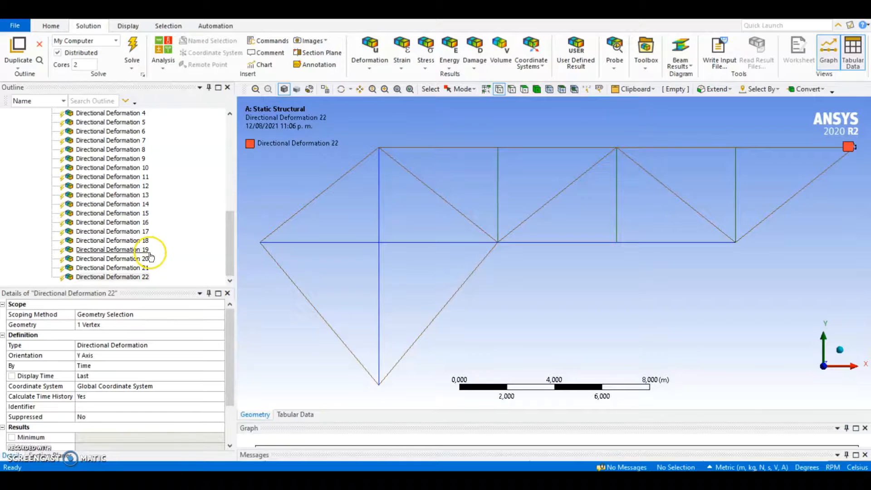
Step: Review the list of directional deformation results defined under the solution for all truss joints
scroll(155, 261, up, 2)
scroll(155, 261, up, 1)
scroll(155, 261, down, 3)
scroll(157, 236, up, 2)
scroll(160, 218, down, 2)
scroll(154, 263, up, 3)
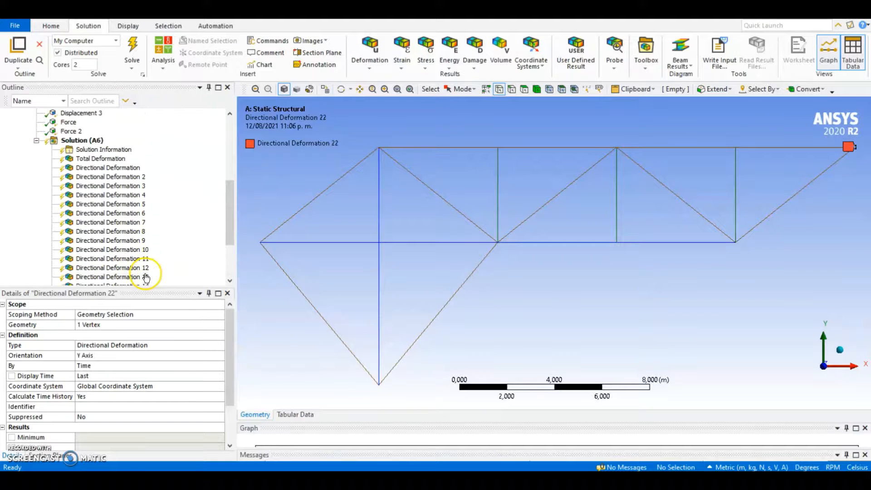
scroll(147, 268, down, 3)
scroll(146, 259, up, 3)
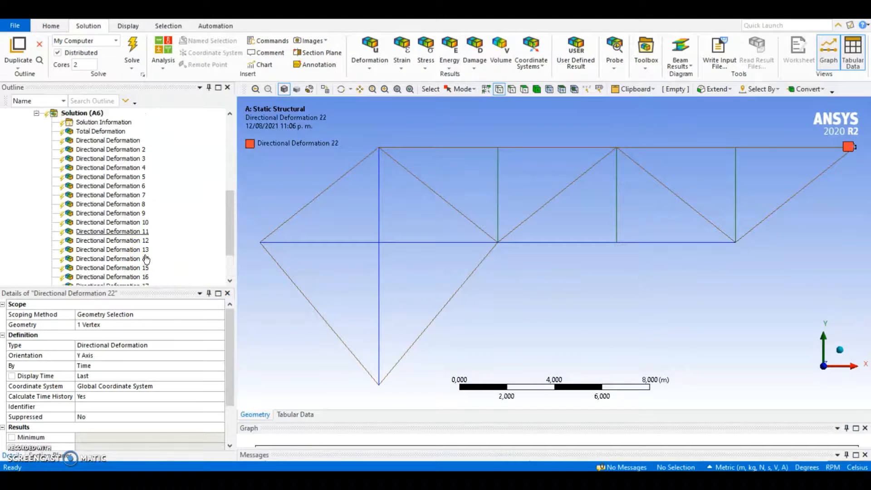
scroll(170, 247, down, 3)
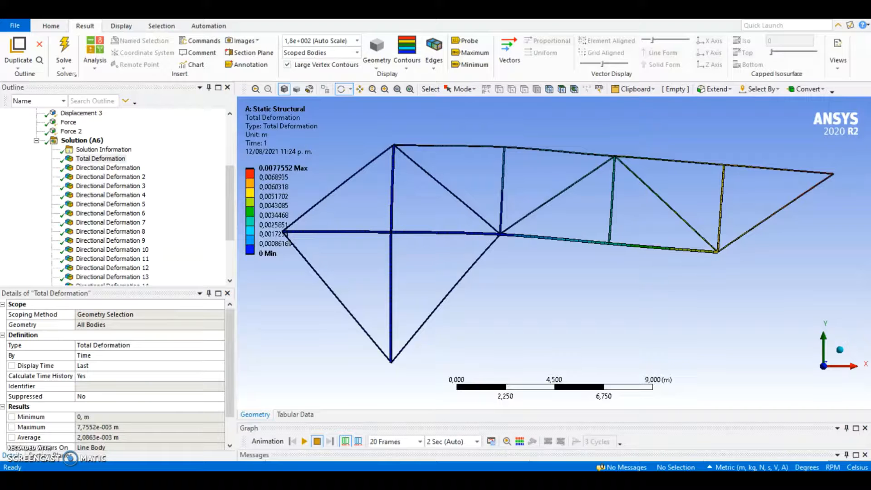
Step: Play the Total Deformation animation of the truss and look through the solved directional deformation results
click(317, 341)
click(304, 441)
click(323, 368)
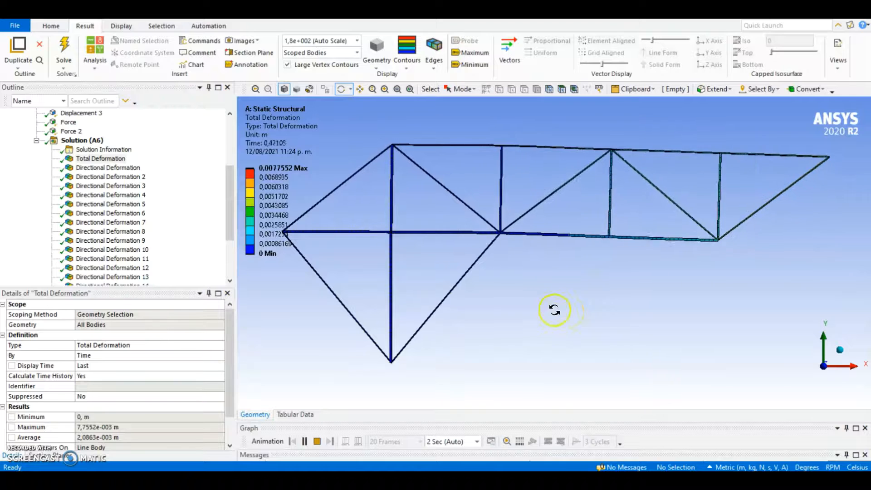
scroll(187, 243, down, 3)
scroll(190, 246, up, 3)
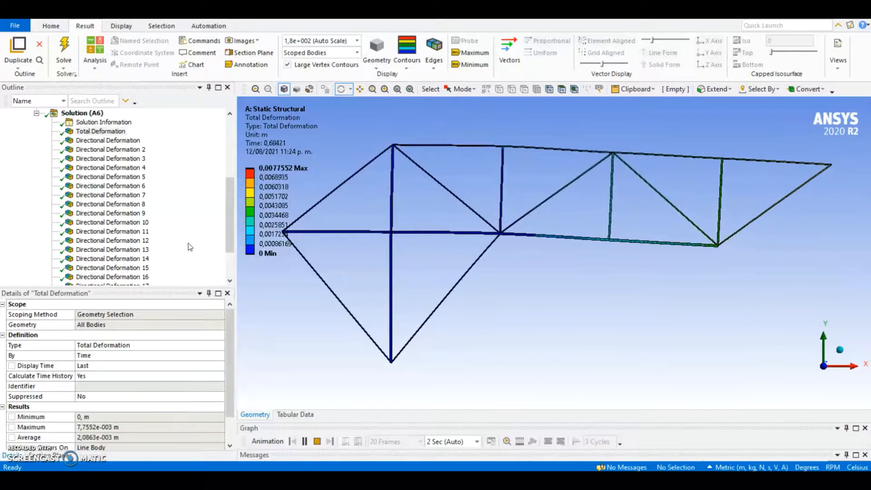
scroll(189, 245, down, 3)
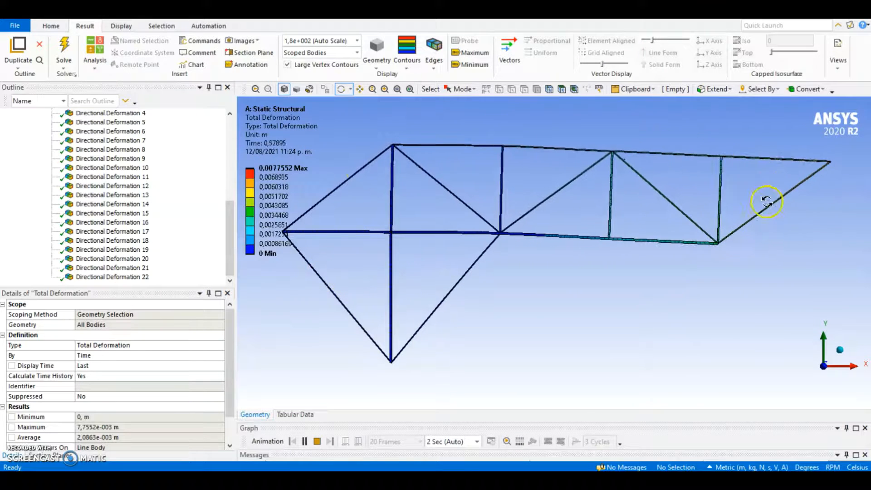
scroll(154, 199, up, 4)
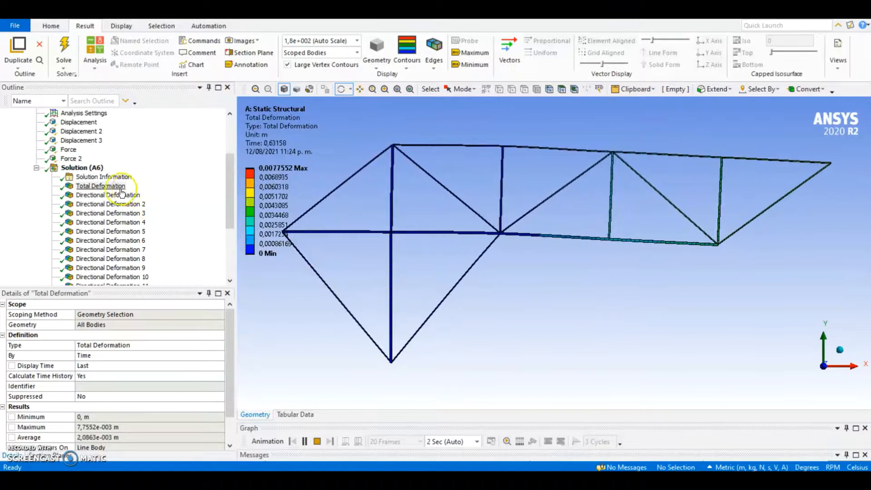
Step: Open the solution's worksheet and show the Result Summary to examine the minimum and maximum deformations
click(89, 169)
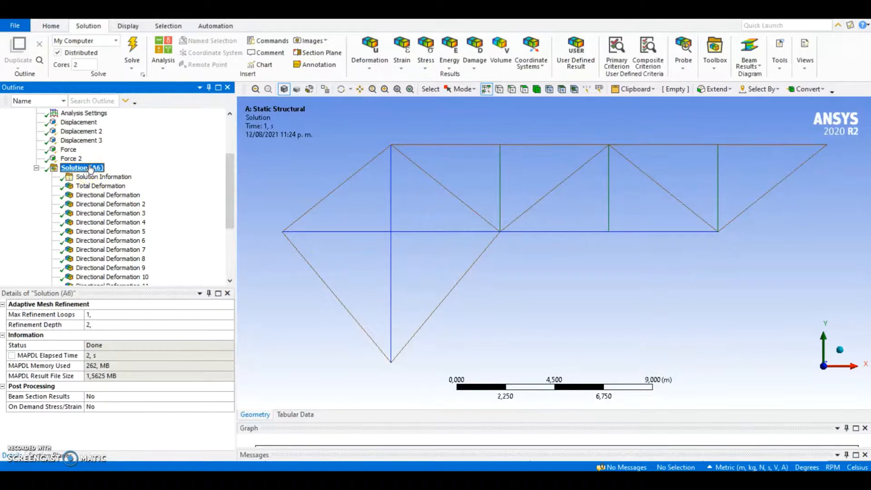
click(91, 169)
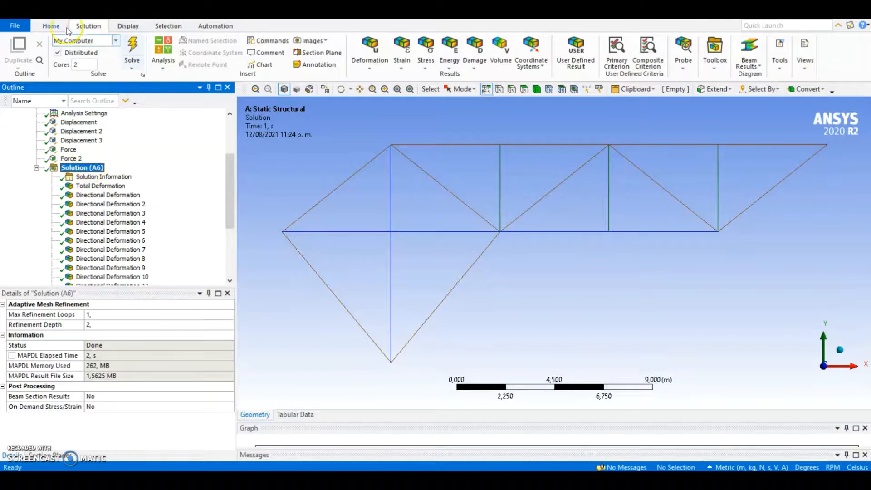
click(51, 26)
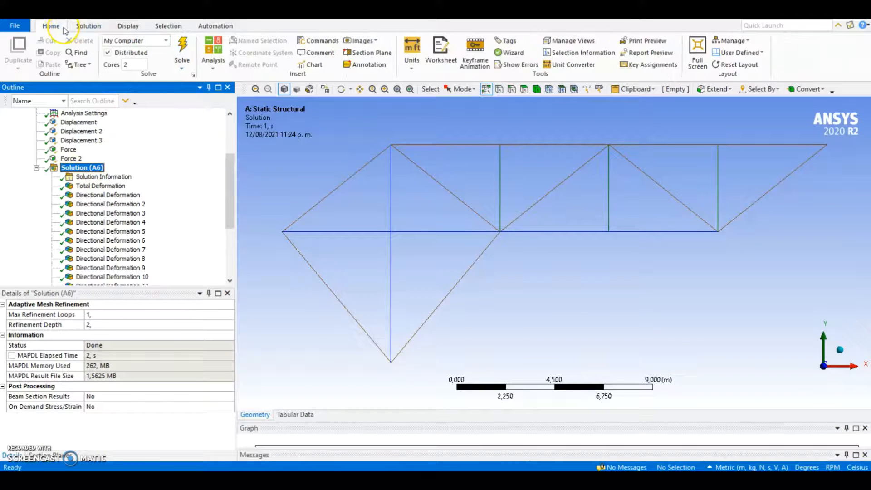
click(429, 66)
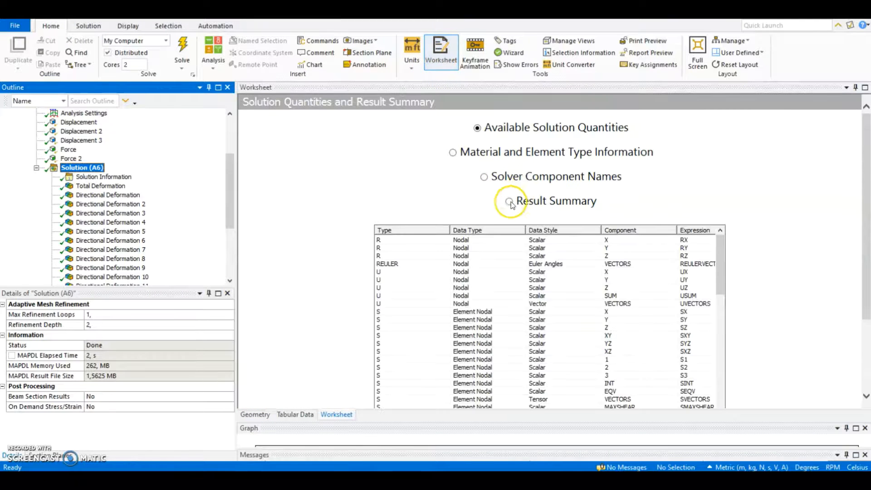
click(509, 201)
scroll(594, 200, down, 1)
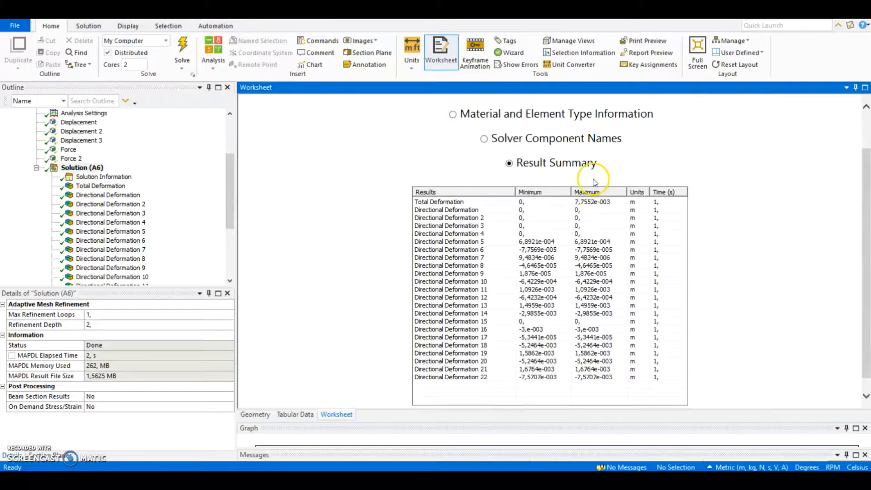
scroll(593, 180, down, 1)
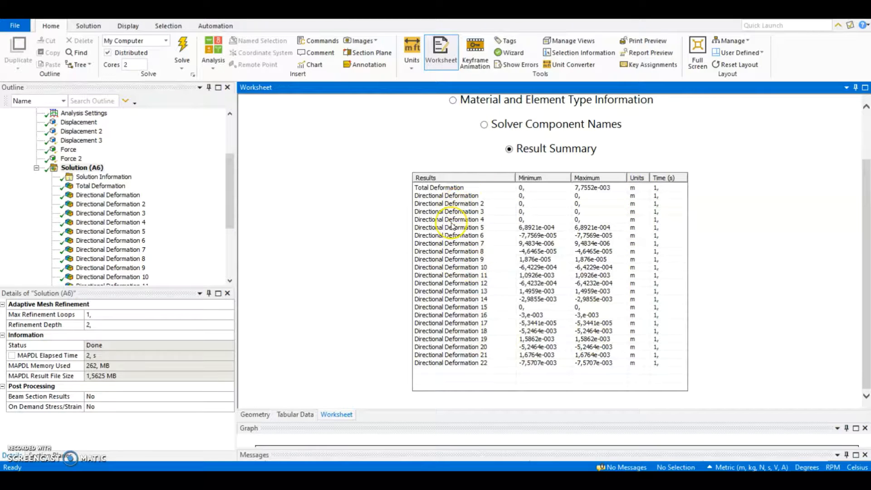
Step: Export the solution's result summary as a text file named Resultados_Ansys in the TRABAJO 3 folder
right_click(94, 168)
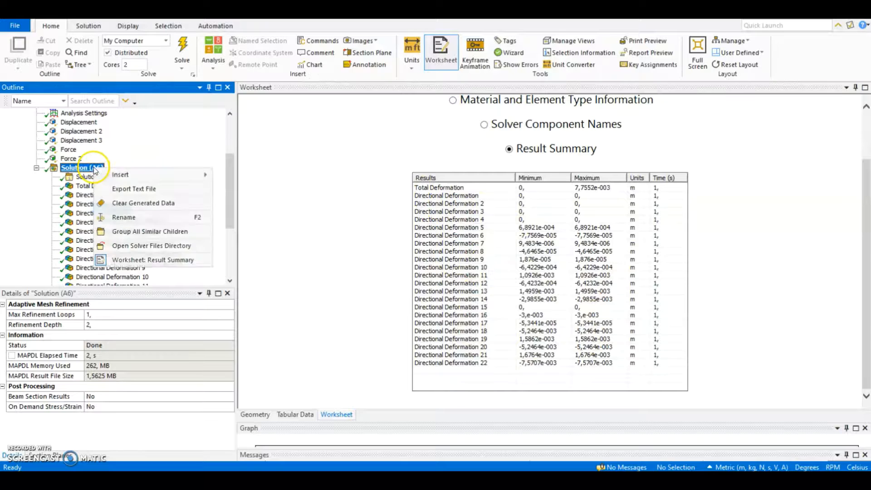
click(122, 193)
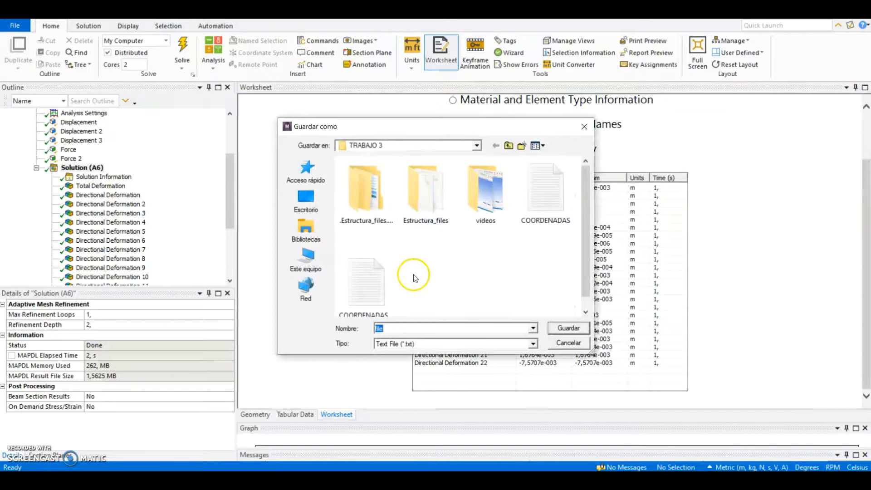
scroll(413, 274, down, 1)
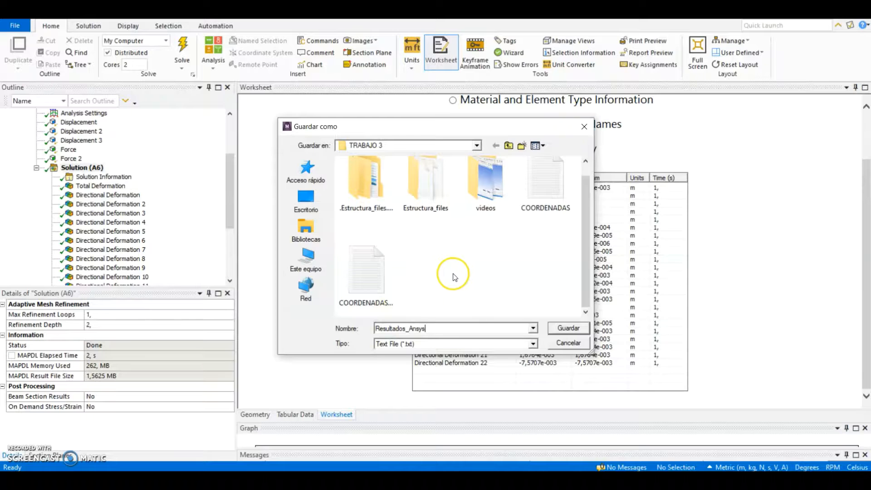
click(565, 329)
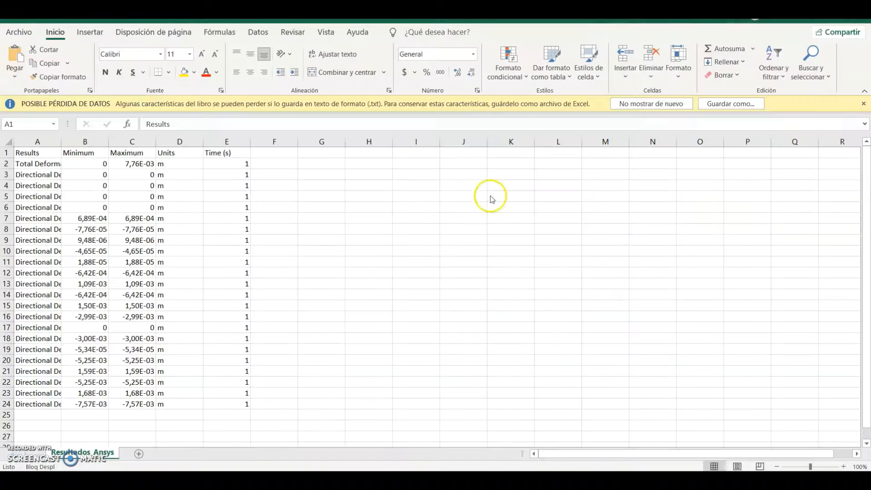
Step: Clear the Maximum, Units and Time (s) data in cells C1:E24 of the exported results sheet
click(237, 162)
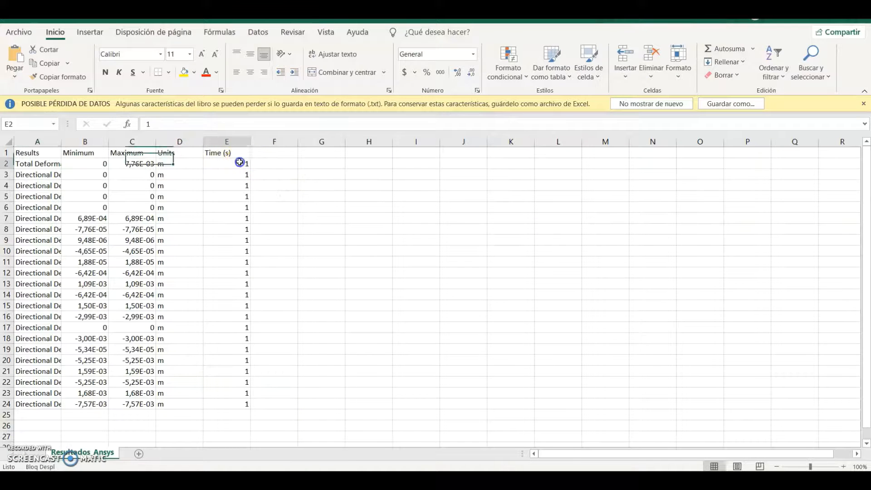
drag(143, 156, 248, 405)
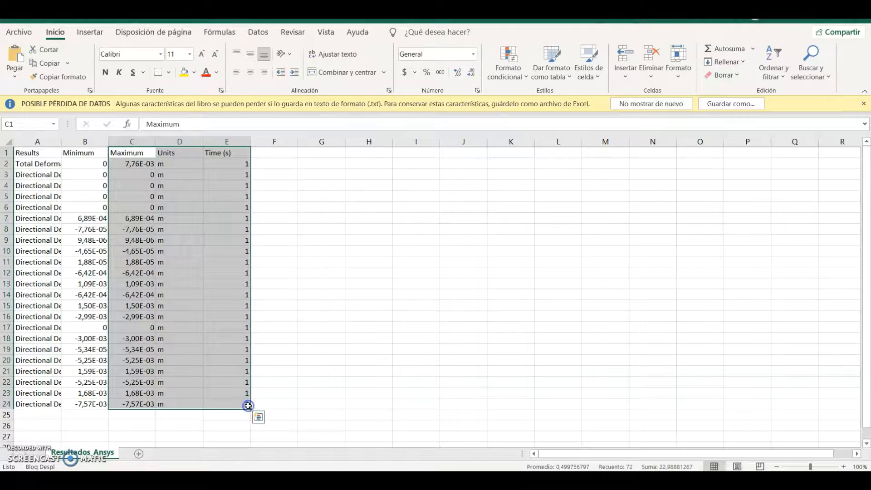
key(Delete)
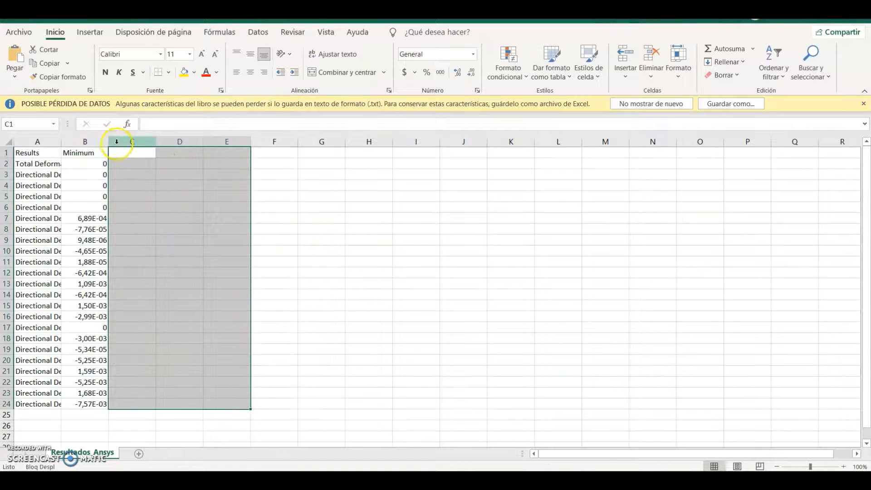
Step: Widen columns A and B of the results sheet until the full numbered Directional Deformation names fit
drag(109, 142, 152, 142)
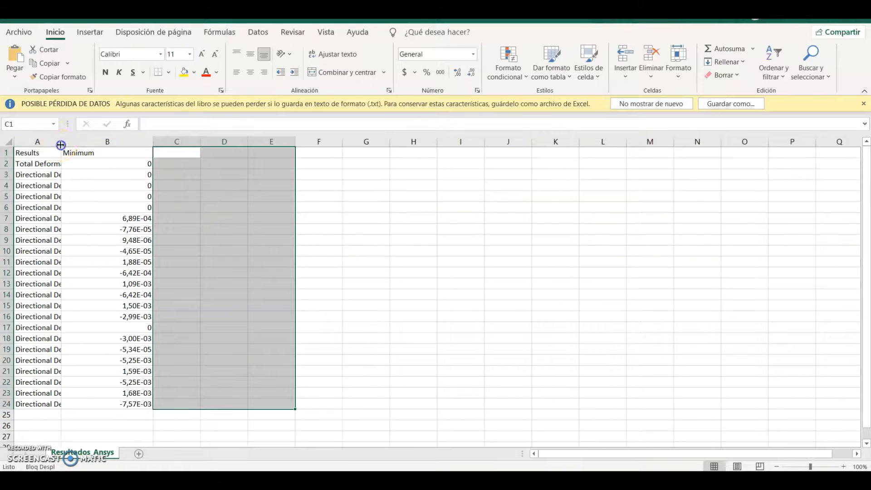
drag(61, 142, 97, 145)
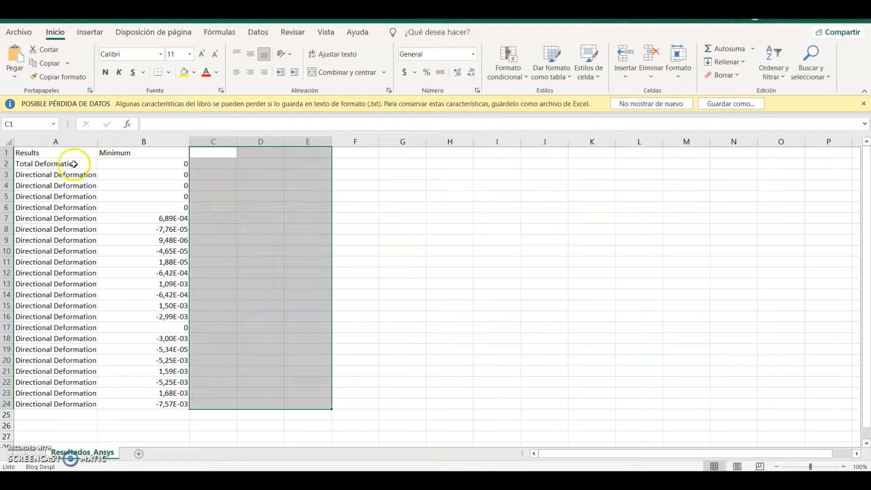
click(60, 163)
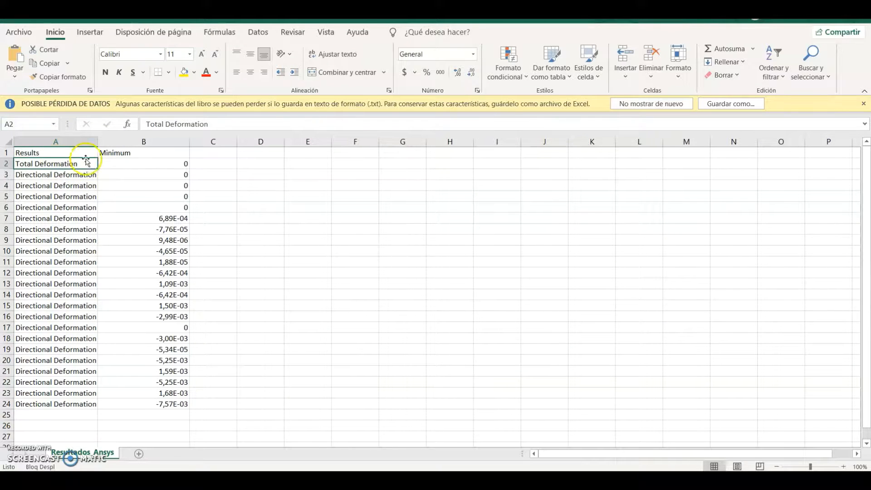
drag(98, 142, 145, 148)
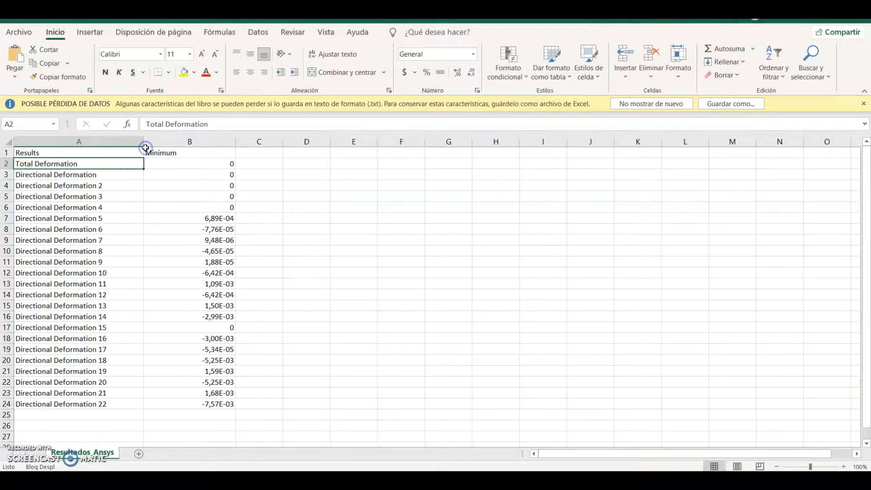
Step: Clear the Total Deformation entry and its minimum value from cells A2:B2
click(87, 162)
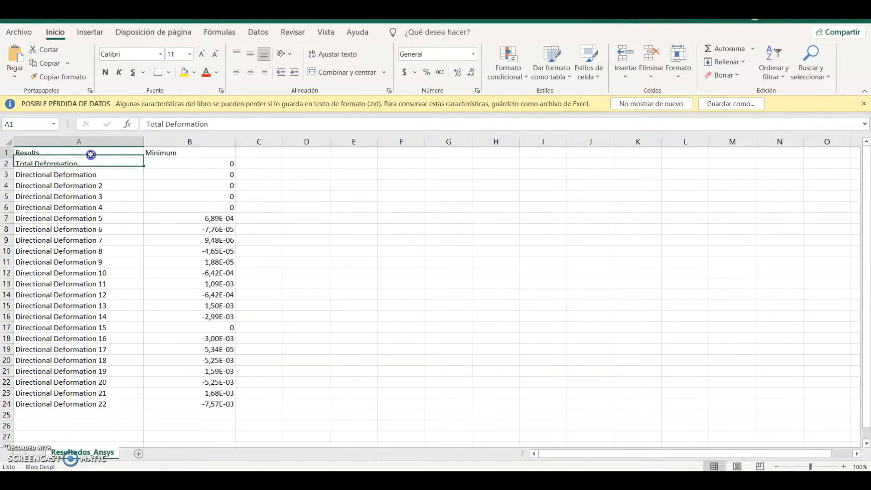
drag(70, 168, 188, 168)
key(Delete)
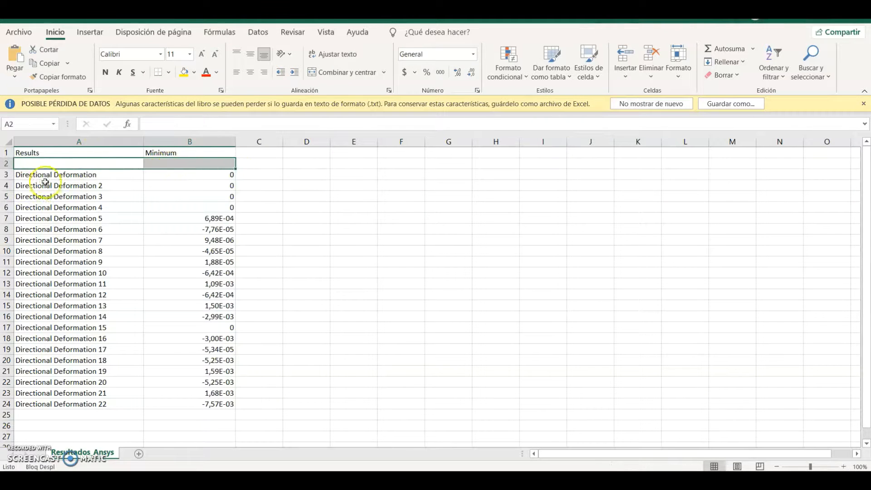
Step: Replace the first Directional Deformation label in cell A3 with the number 1
click(107, 175)
double_click(108, 175)
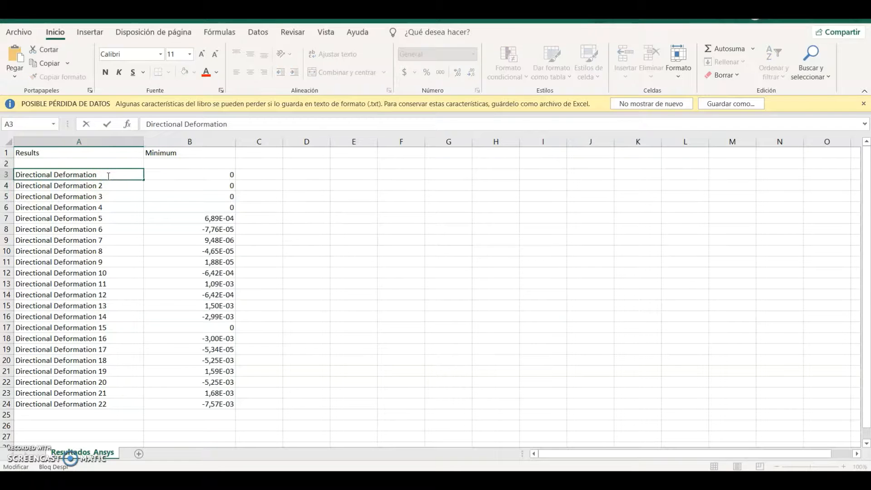
key(BackSpace)
key(BackSpace)
key(BackSpace)
key(BackSpace)
key(BackSpace)
key(BackSpace)
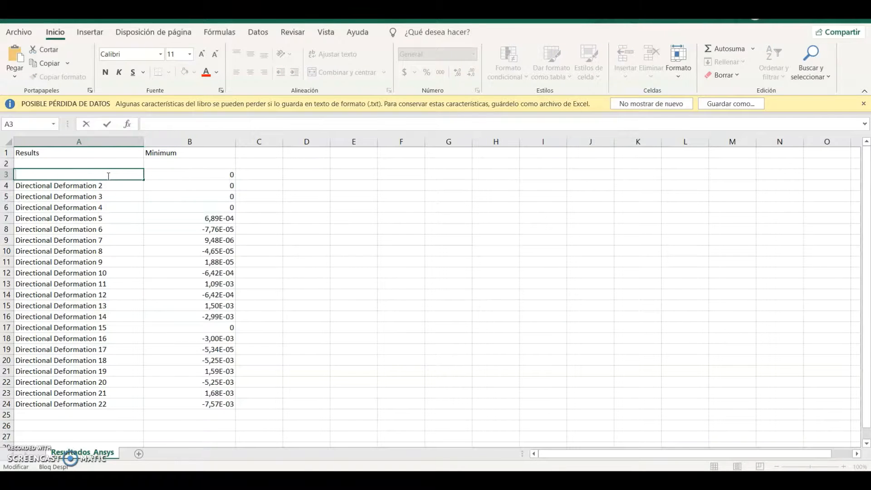
text(1)
key(Return)
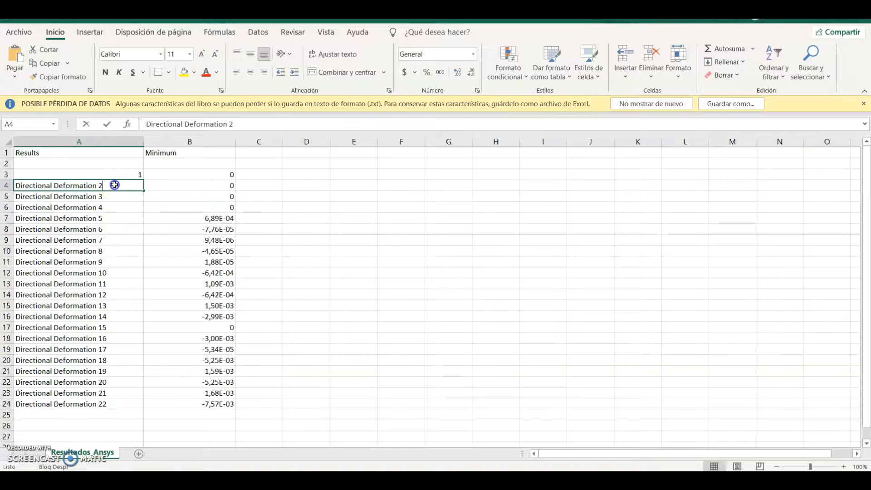
Step: Replace the label in cell A4 with 2 and extend the numbering down column A to row 24
double_click(115, 185)
key(BackSpace)
key(BackSpace)
key(BackSpace)
key(BackSpace)
key(BackSpace)
key(BackSpace)
key(BackSpace)
key(BackSpace)
key(BackSpace)
key(BackSpace)
key(BackSpace)
key(BackSpace)
key(BackSpace)
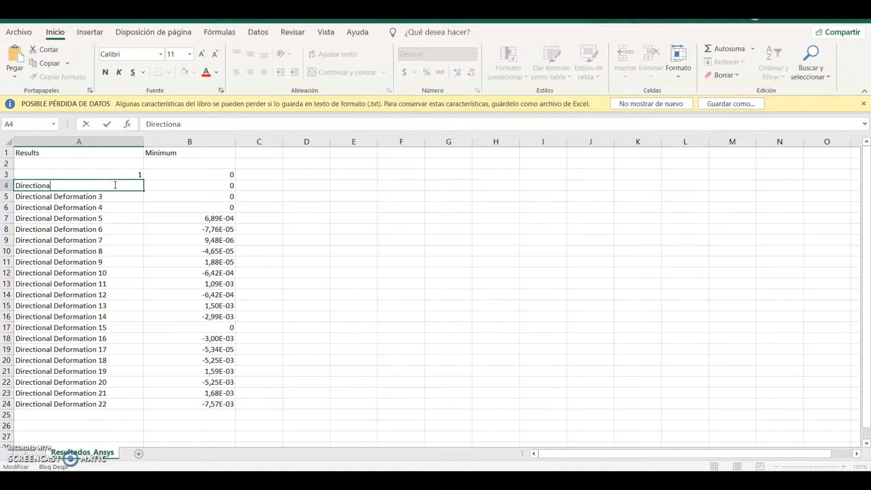
text(2)
key(Return)
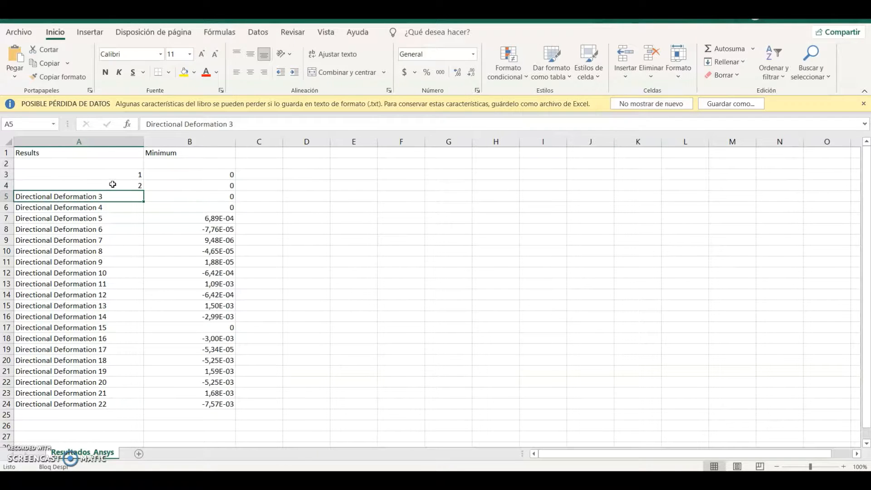
drag(130, 176, 149, 411)
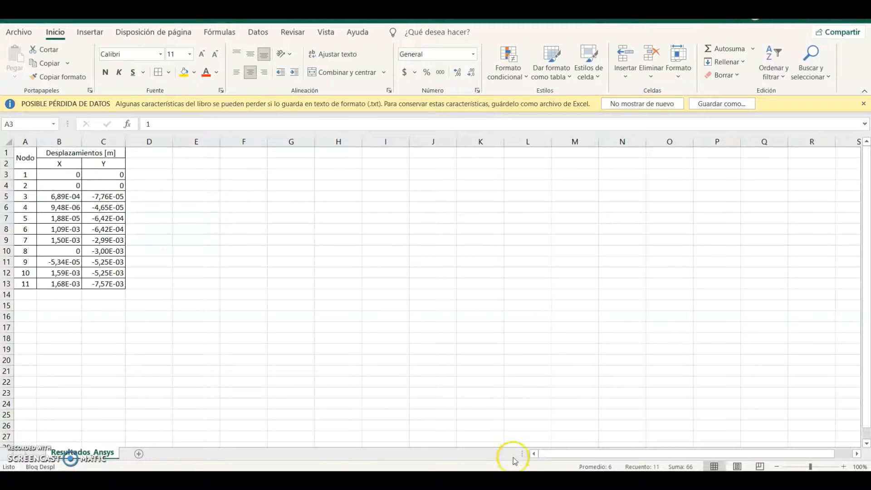
Step: Switch to ANSYS Mechanical to view the truss's Total Deformation animation and return to the nodal displacement table in Excel
click(494, 480)
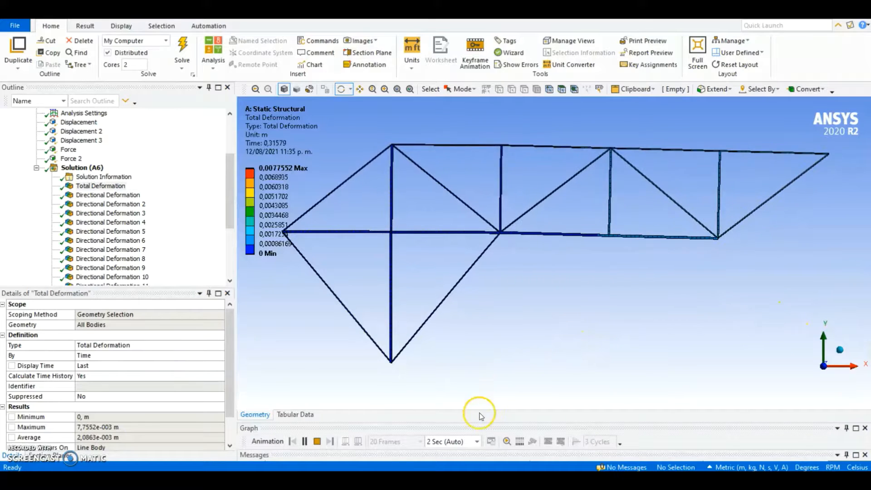
mouse_move(461, 479)
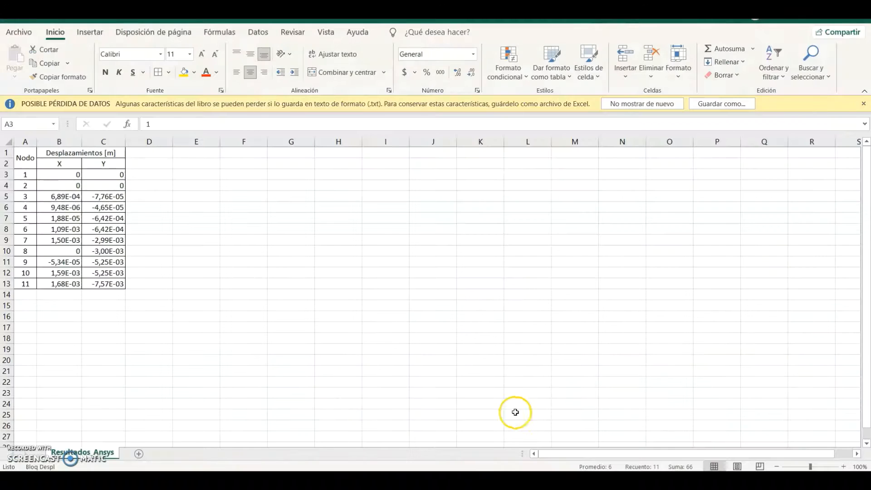
click(514, 410)
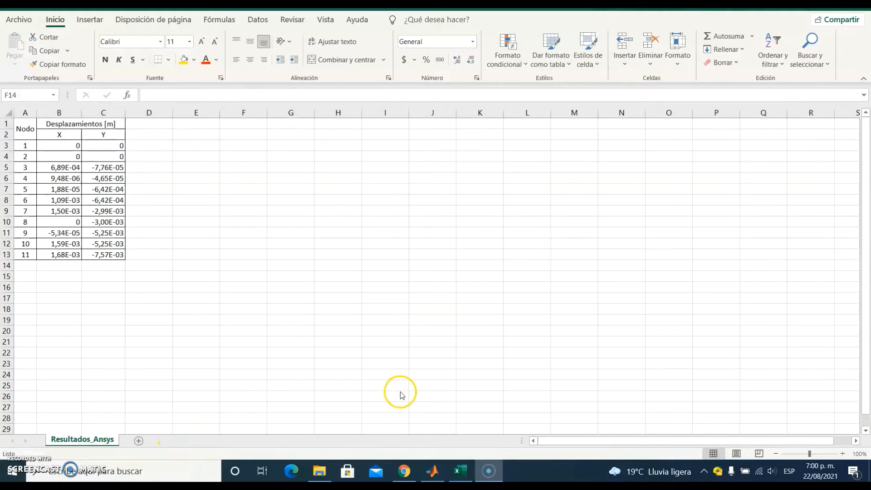
Step: Switch to MATLAB and read the input data section of Estructura_2D.m, where the coordinate, connectivity, property, boundary and force files are loaded
click(433, 470)
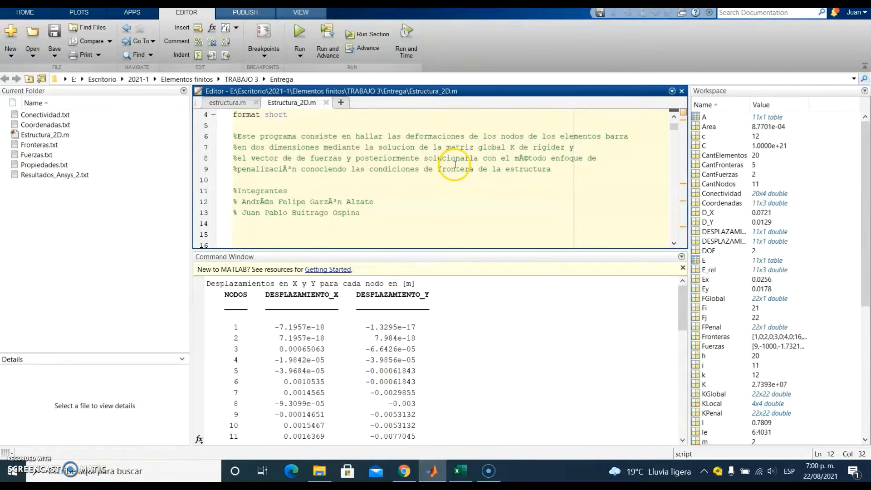
scroll(448, 172, down, 4)
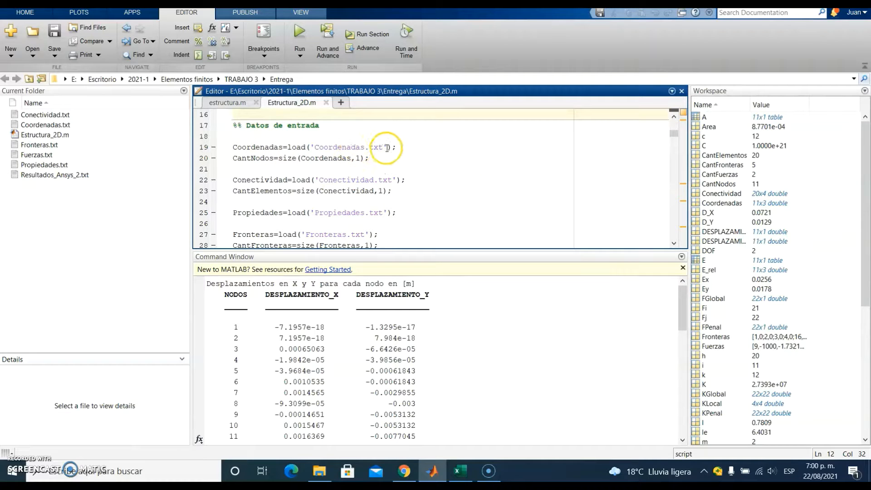
scroll(330, 150, down, 1)
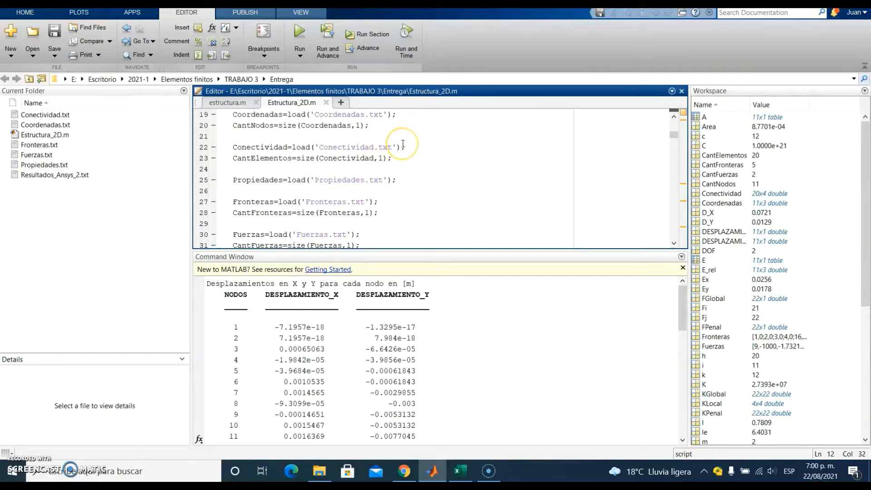
scroll(402, 144, down, 1)
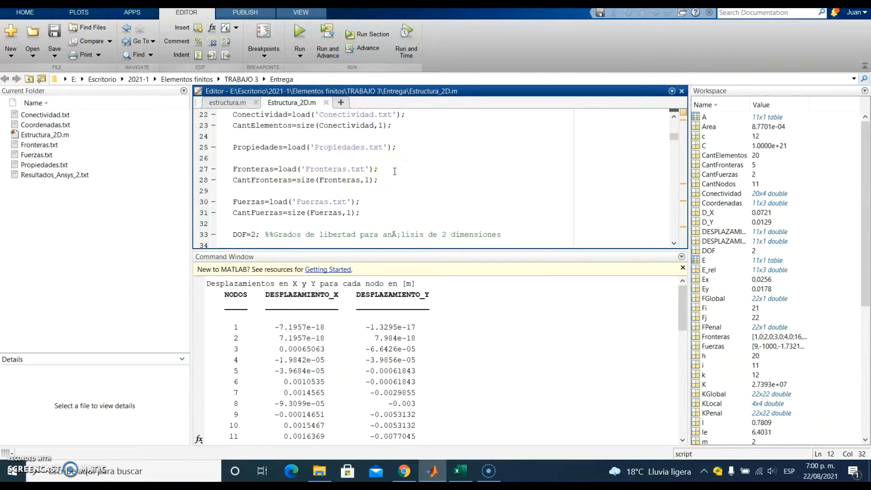
scroll(395, 172, down, 1)
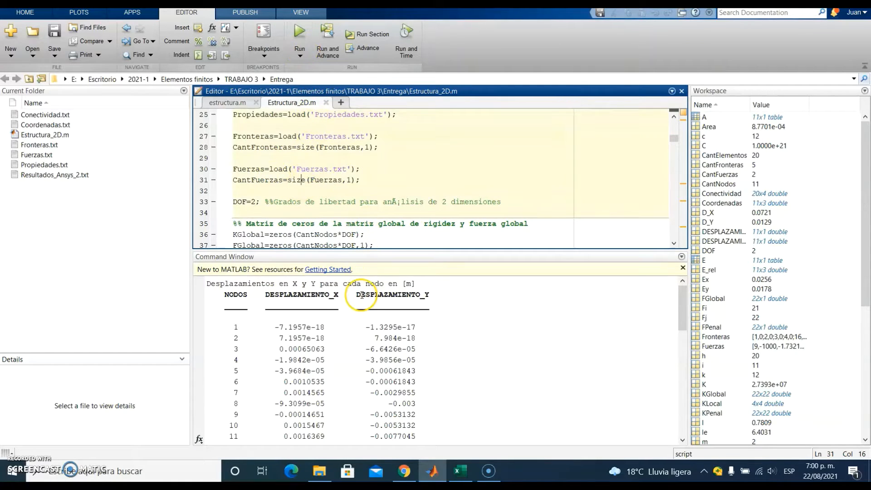
Step: Look through the Command Window output, covering the computed nodal displacements, the ANSYS displacements and the local X and Y errors
click(449, 317)
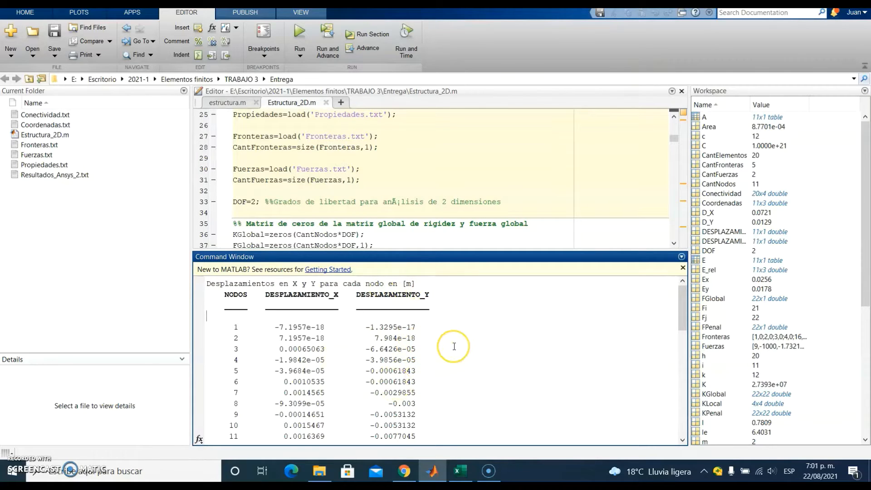
scroll(454, 347, down, 12)
scroll(288, 346, up, 2)
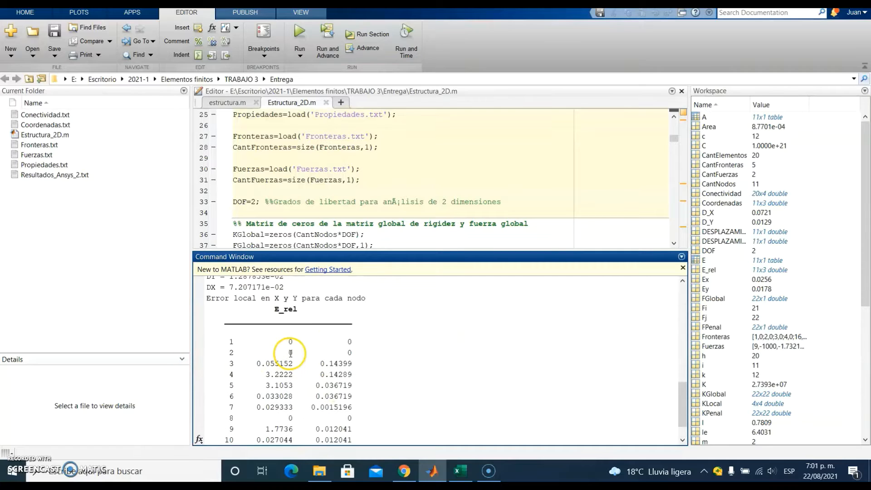
scroll(289, 332, down, 2)
scroll(290, 331, up, 5)
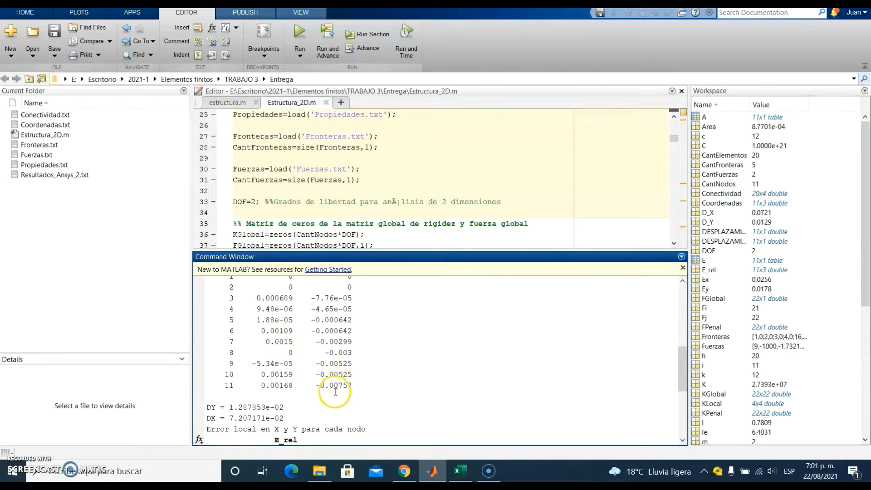
scroll(334, 391, up, 2)
scroll(335, 391, down, 1)
scroll(336, 391, up, 1)
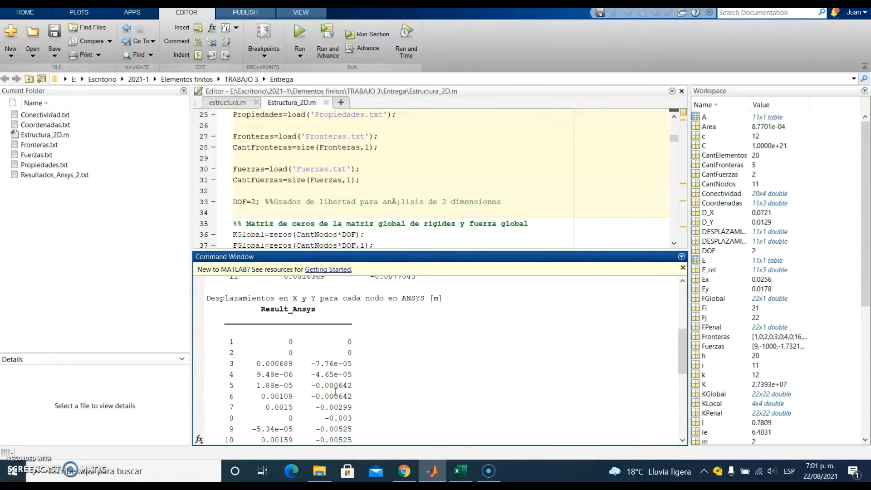
scroll(282, 380, up, 5)
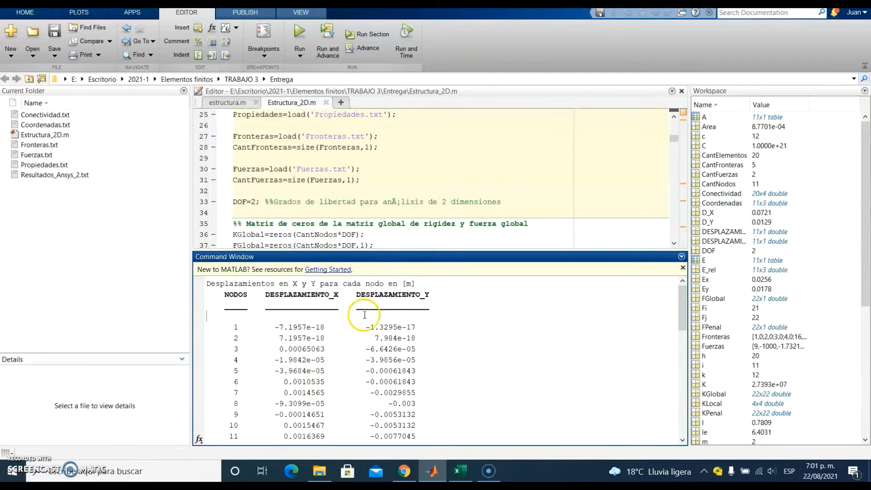
Step: Examine the ANSYS nodal displacement table in the Command Window output and the DY and DX values below it
scroll(372, 305, down, 5)
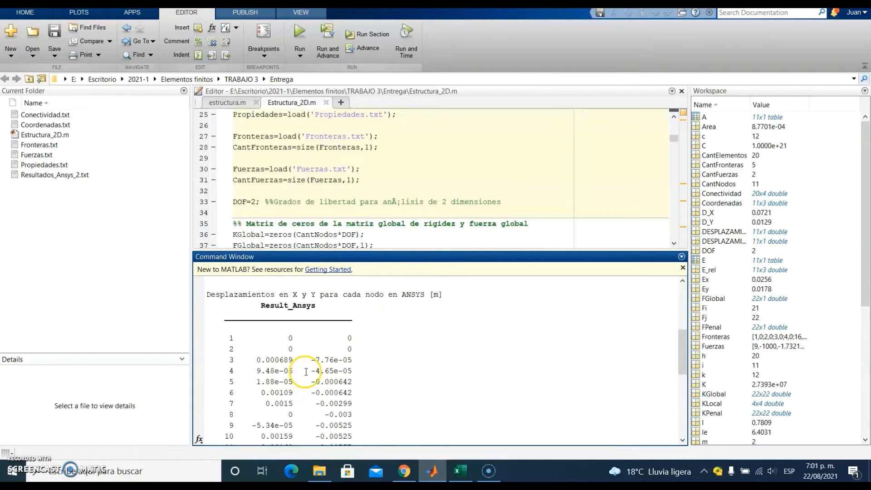
scroll(306, 371, down, 1)
scroll(306, 372, up, 1)
scroll(306, 371, down, 1)
click(313, 326)
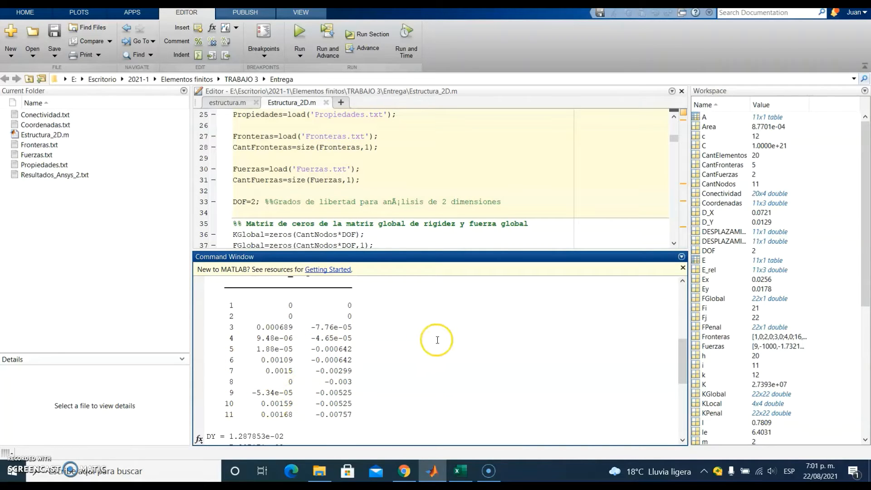
scroll(422, 341, down, 1)
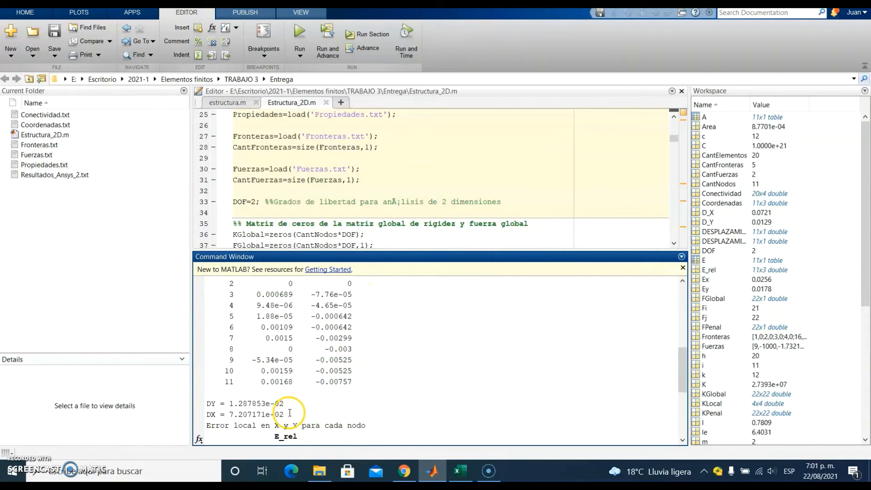
drag(287, 415, 207, 399)
click(253, 411)
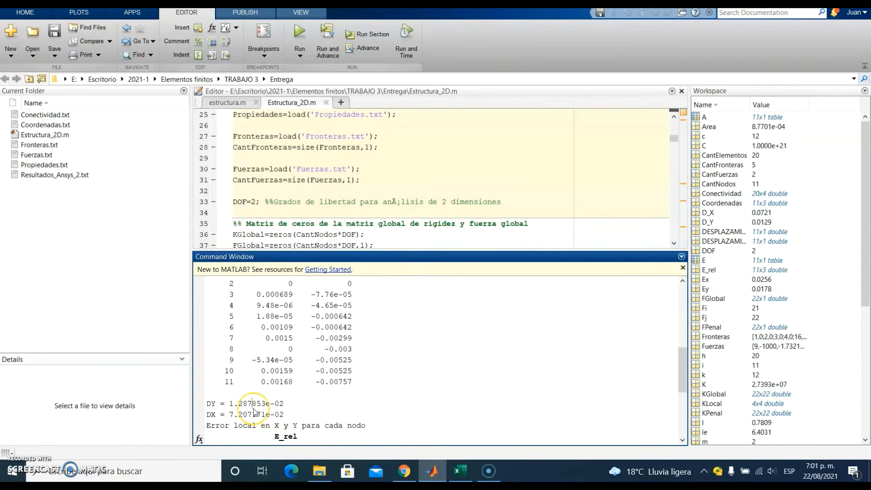